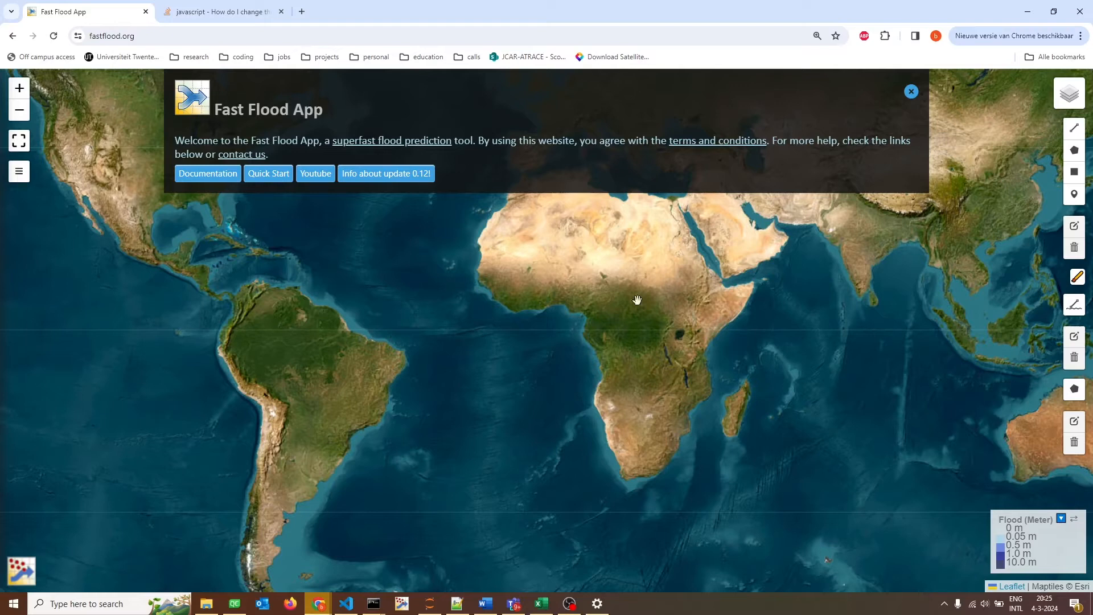
Dismiss the welcome banner and mark an elevation download area over the southern coast of Dominica in the Lesser Antilles.
left_click(911, 91)
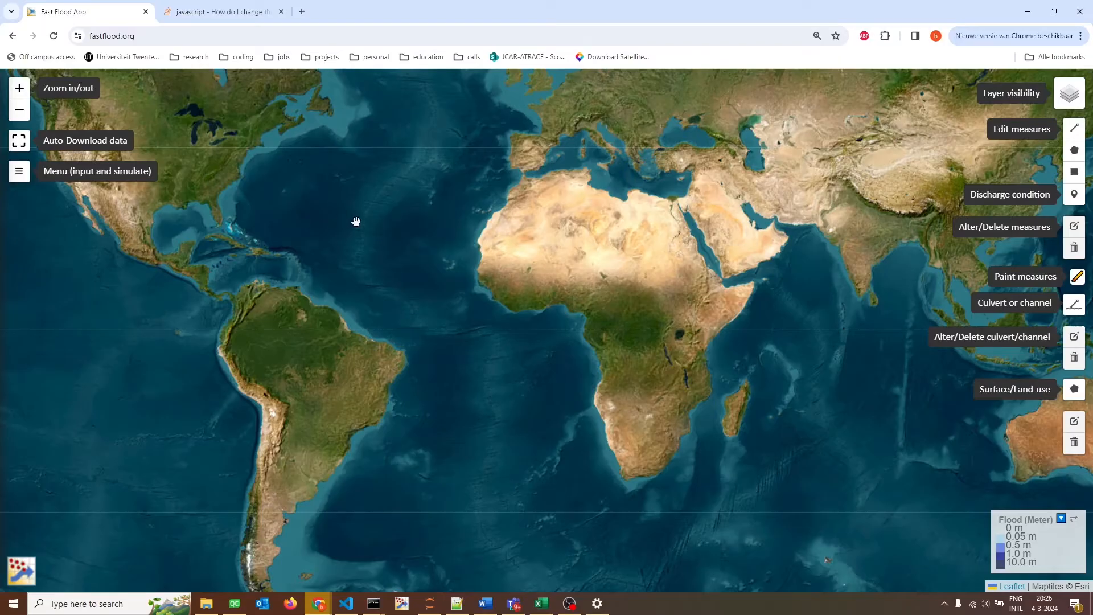
left_click_drag(393, 231, 383, 305)
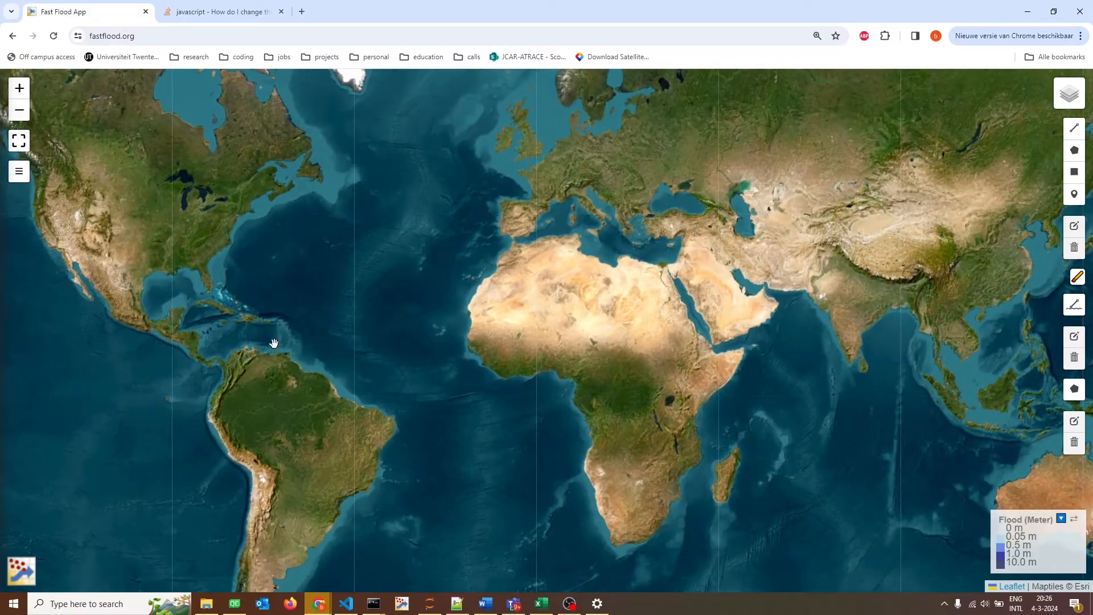
scroll(278, 345, "up", 1)
scroll(283, 345, "up", 3)
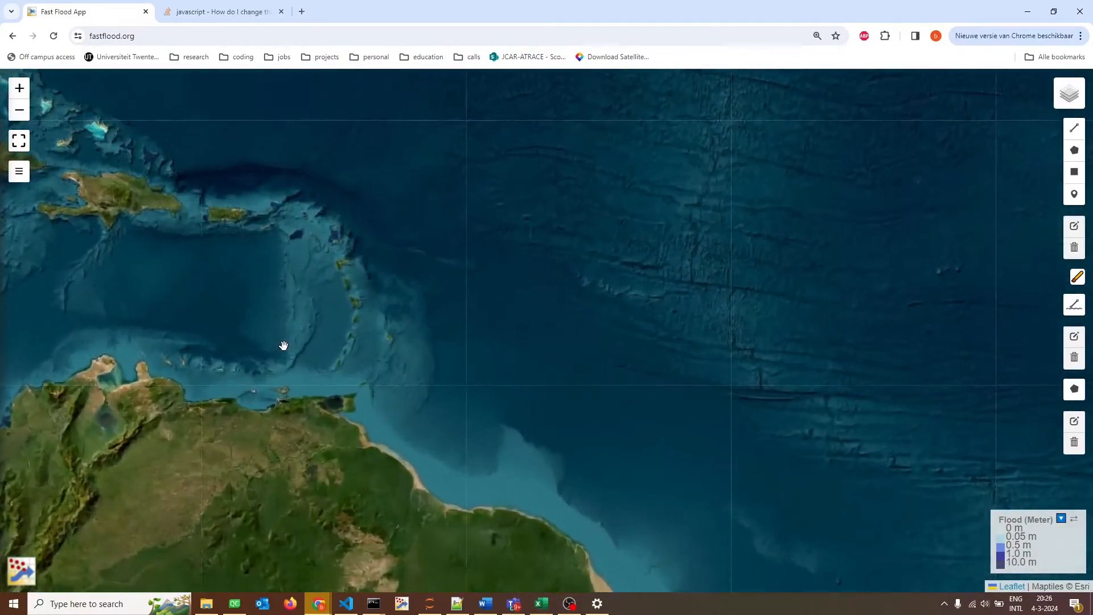
scroll(412, 235, "up", 3)
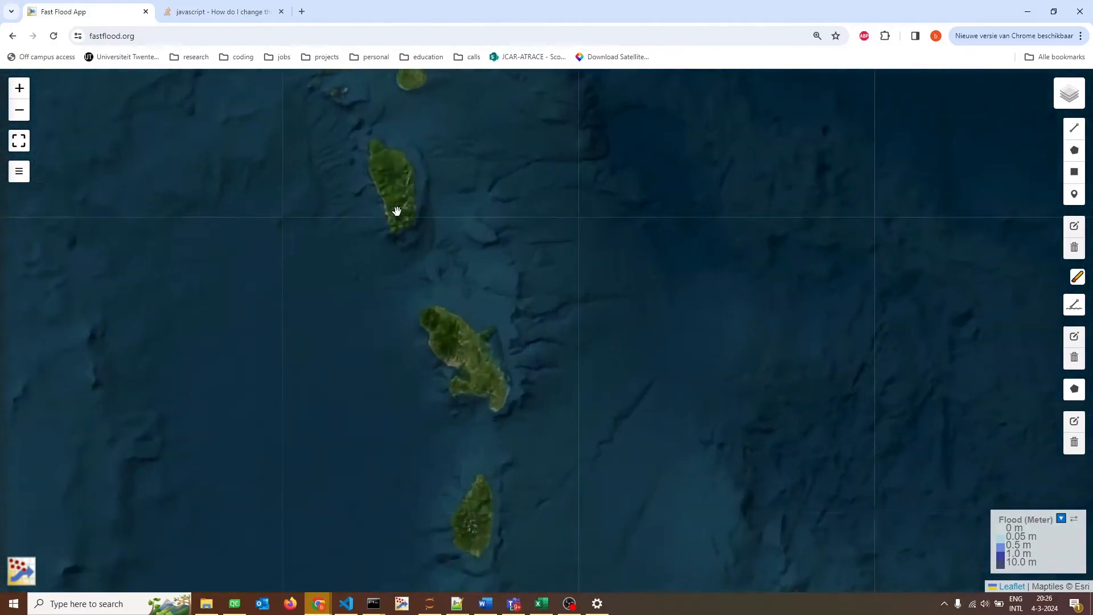
scroll(421, 226, "up", 3)
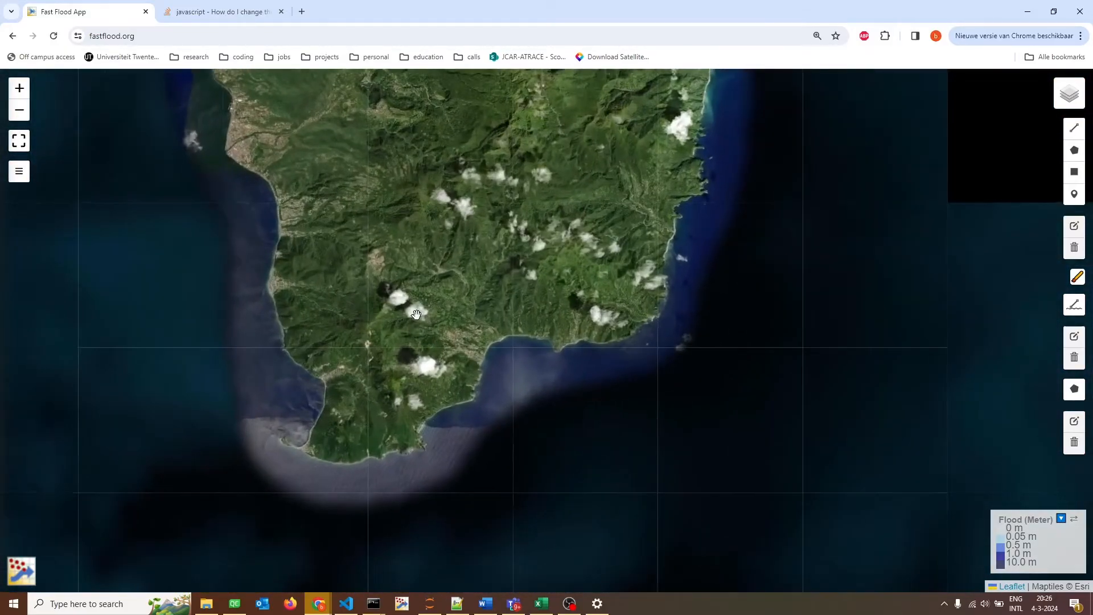
left_click_drag(416, 315, 404, 356)
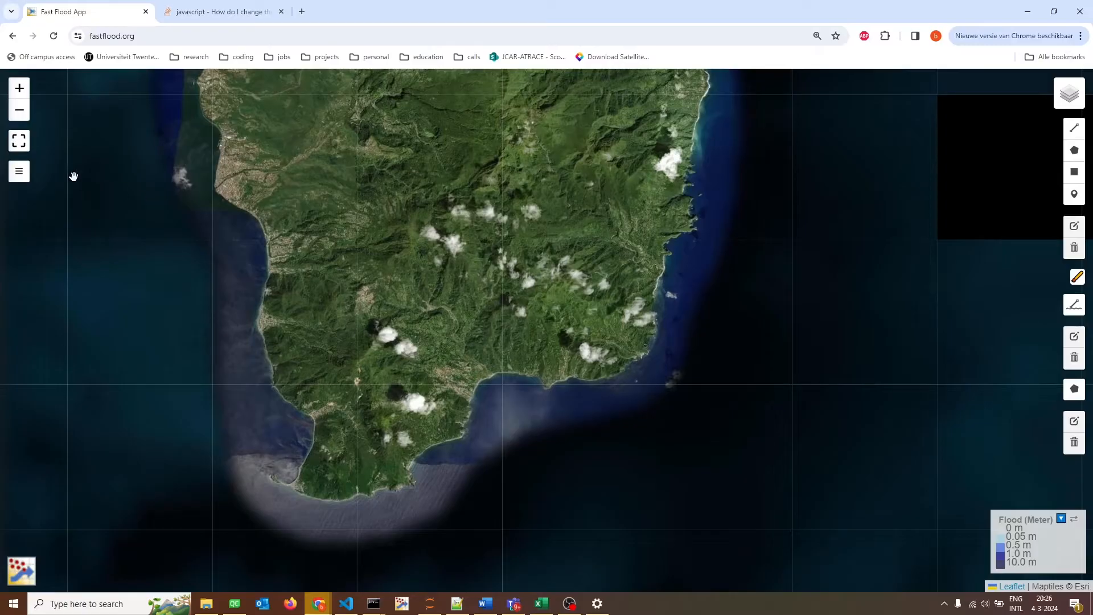
left_click(18, 140)
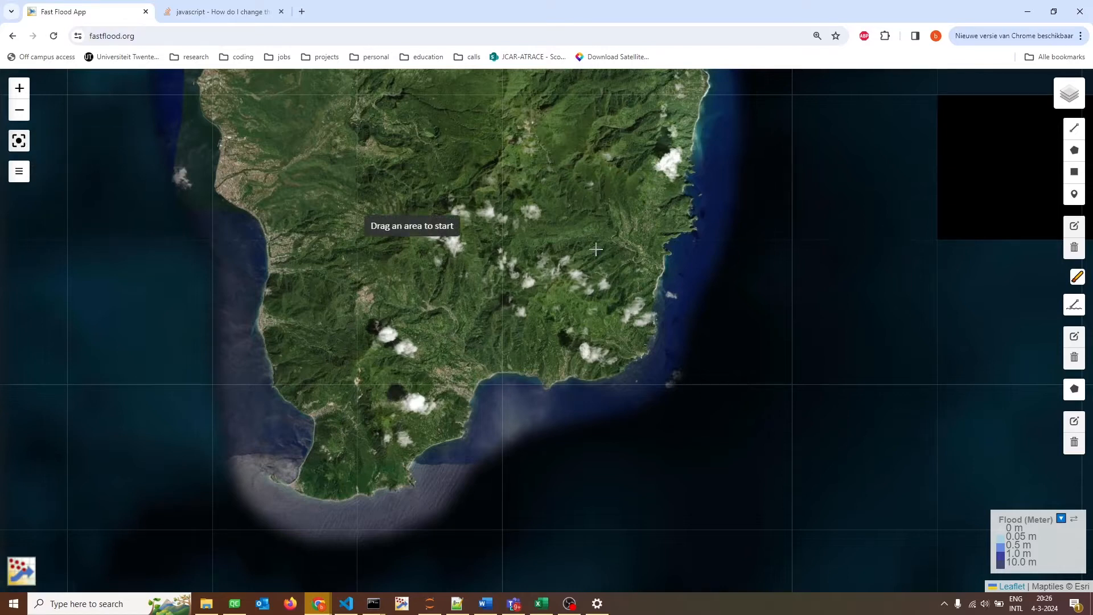
left_click_drag(340, 186, 561, 492)
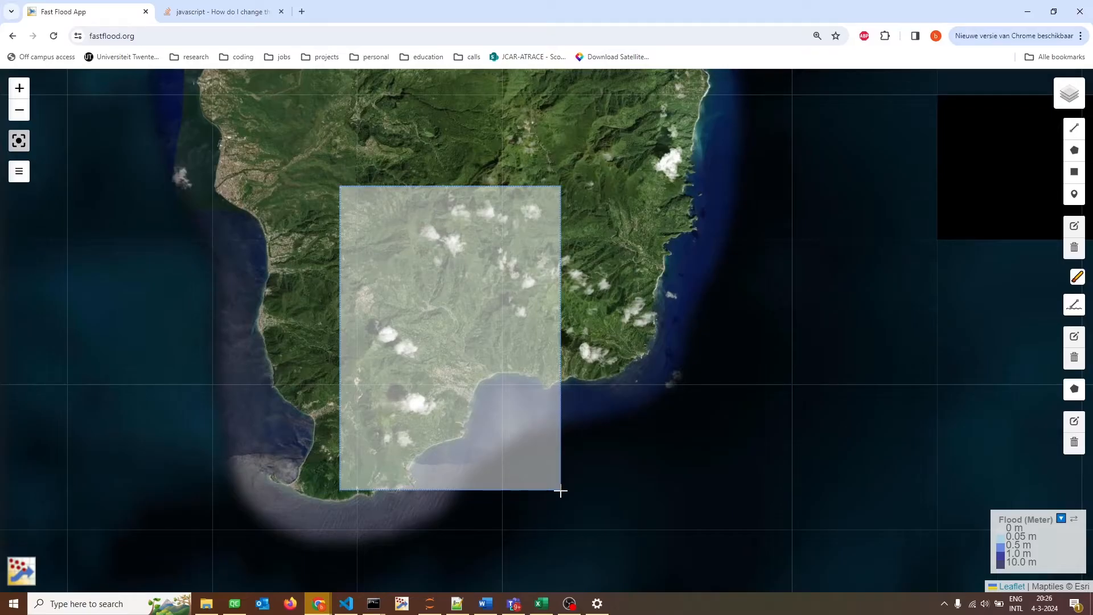
left_click(560, 491)
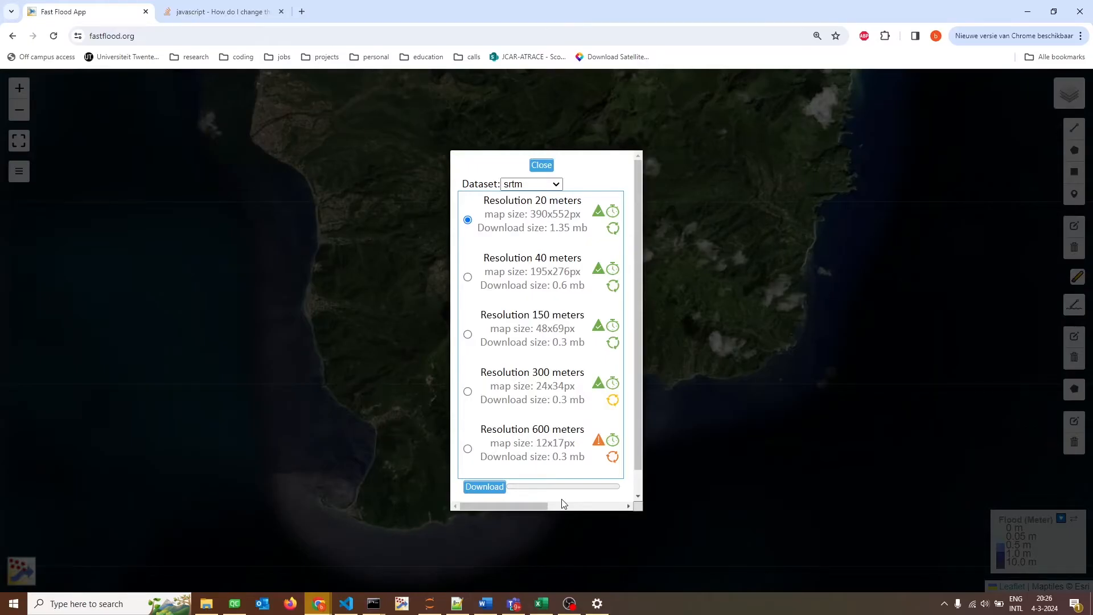
Download the copernicus elevation dataset at 20 meters resolution for the marked area.
left_click(556, 191)
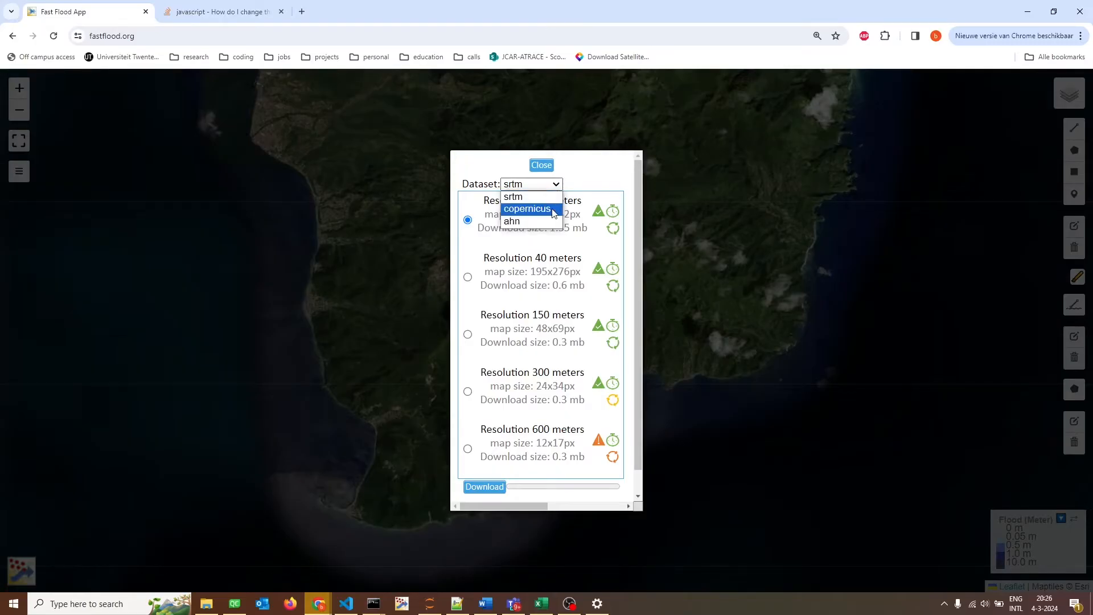
left_click(553, 211)
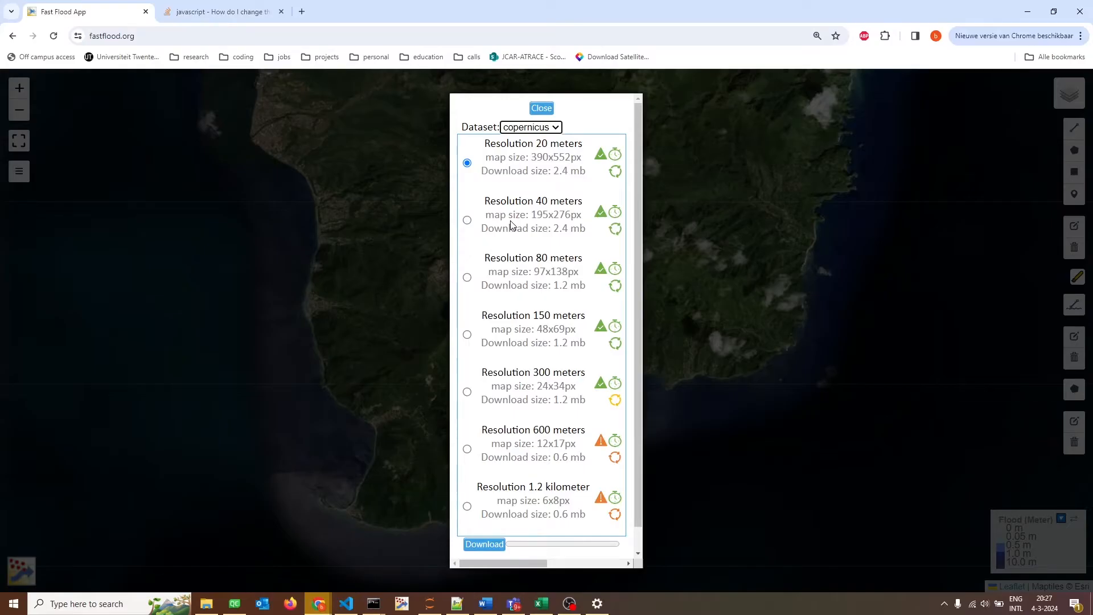
left_click(492, 551)
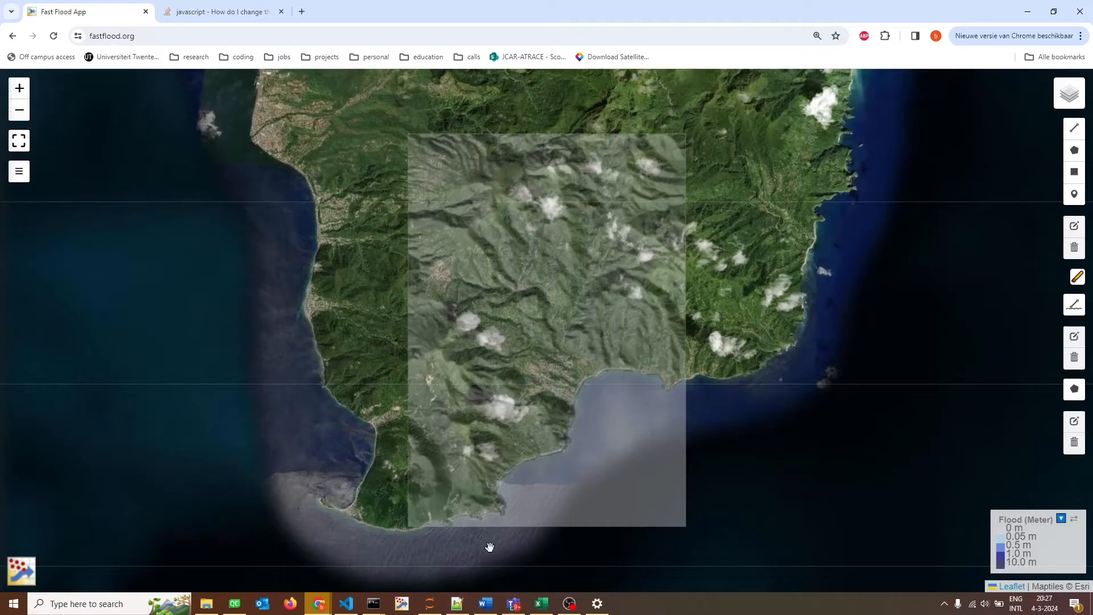
Run the flood simulation on the downloaded elevation and clear the view of the resulting map.
left_click_drag(662, 358, 630, 373)
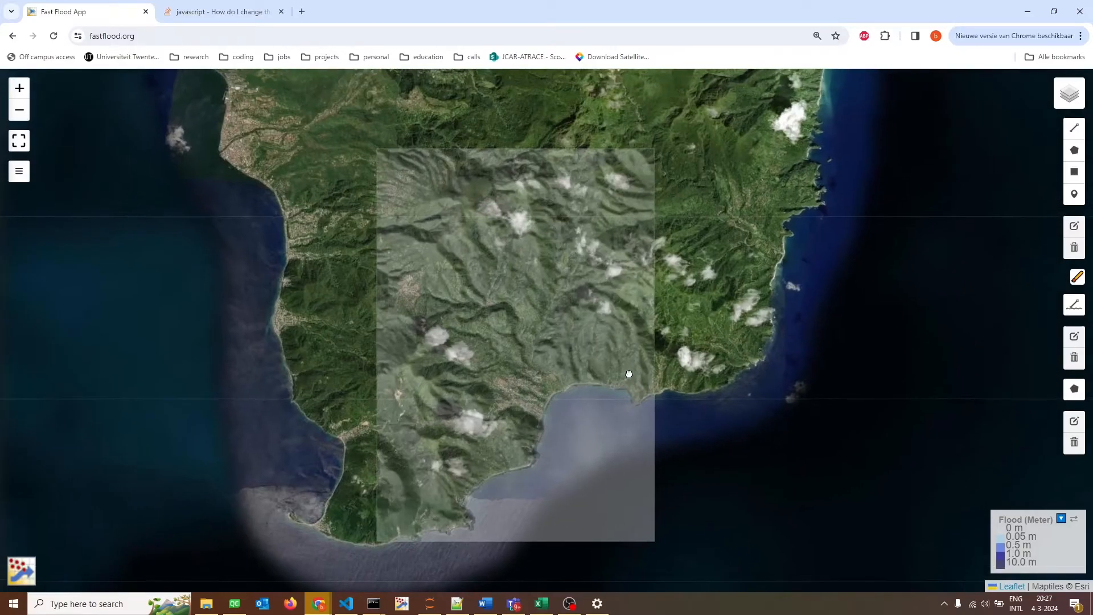
left_click(19, 171)
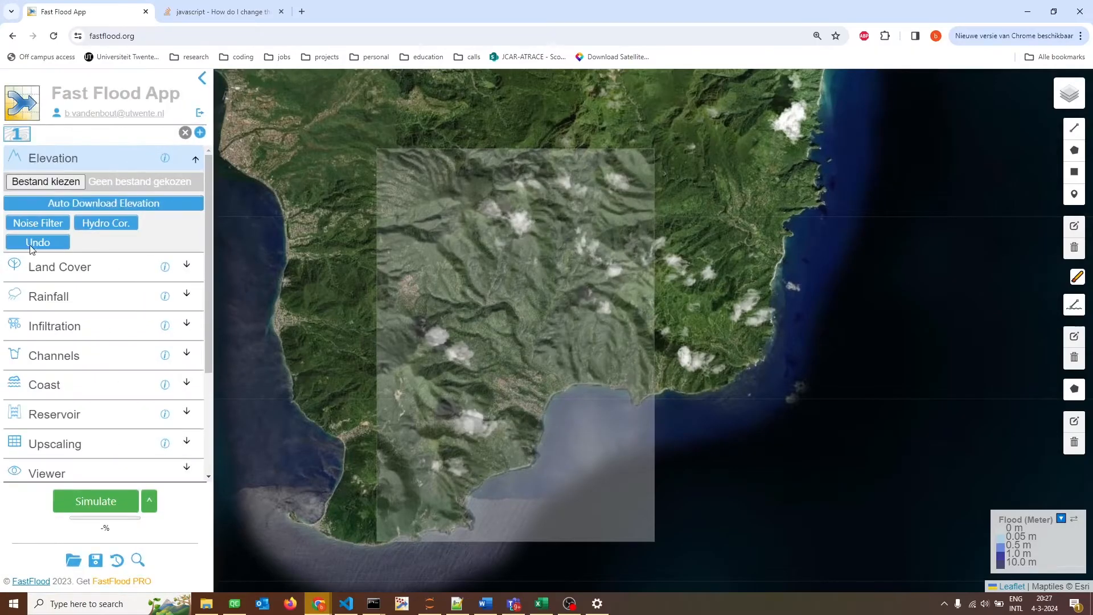
left_click(63, 497)
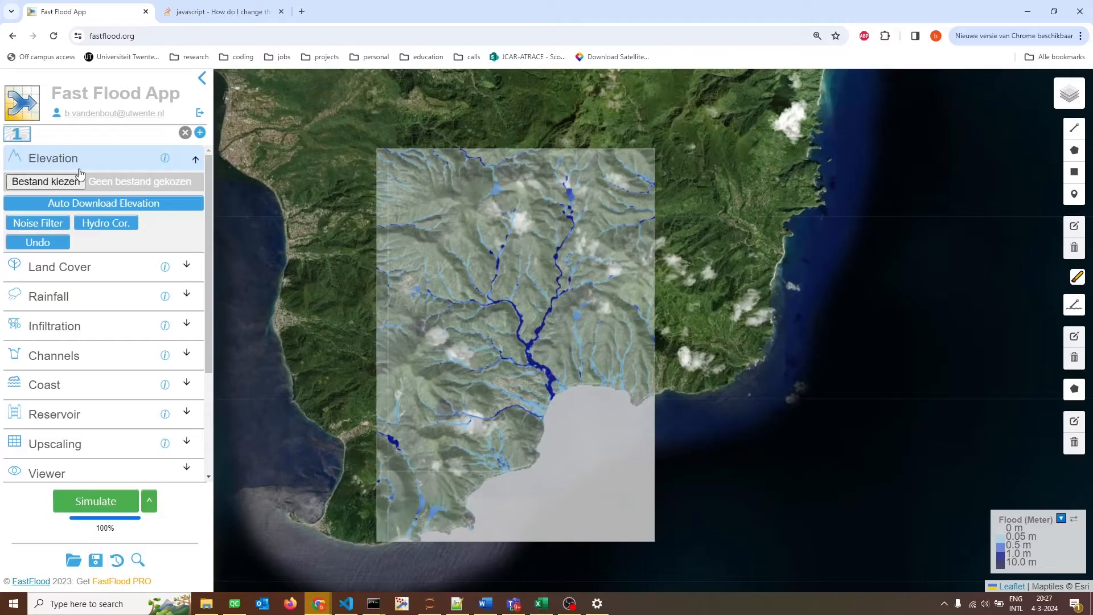
left_click(202, 79)
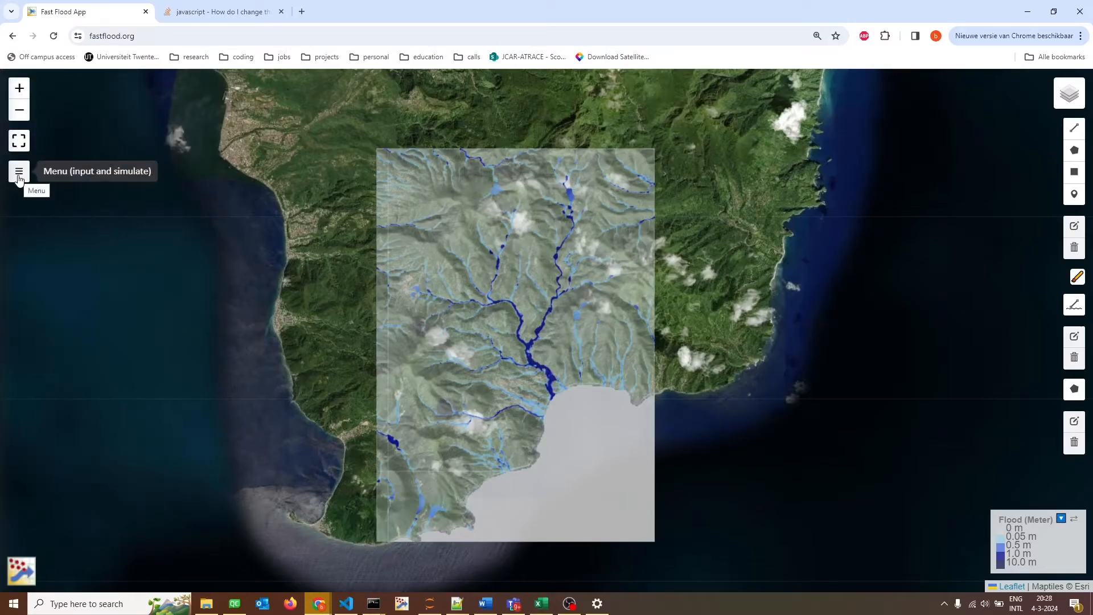
Load dem_catch_40m.tif from the geul folder as the elevation map and run the flood simulation on it.
left_click(19, 178)
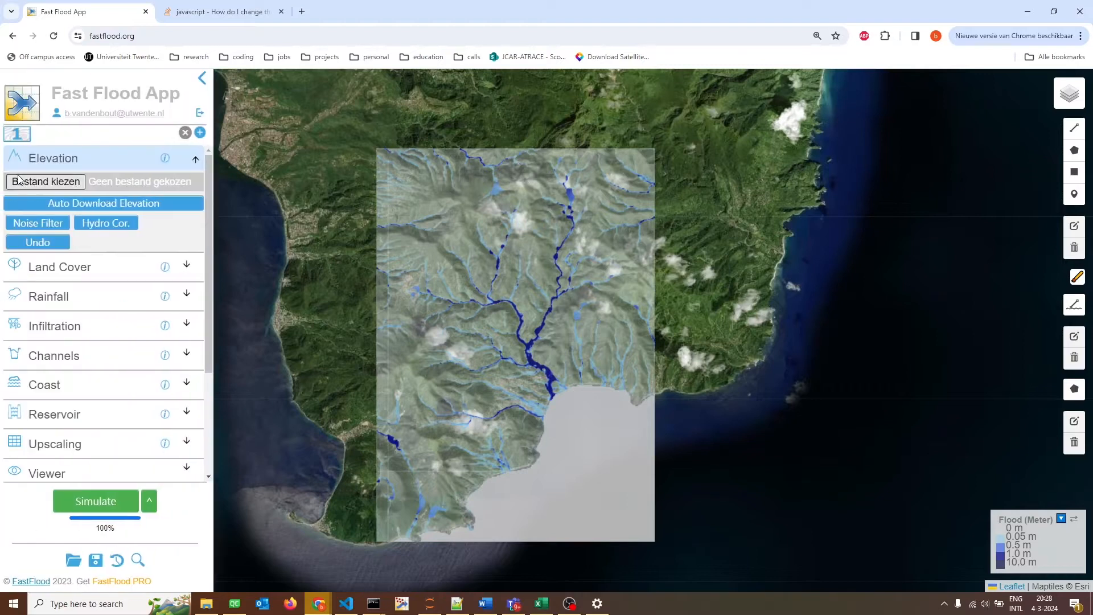
left_click(63, 187)
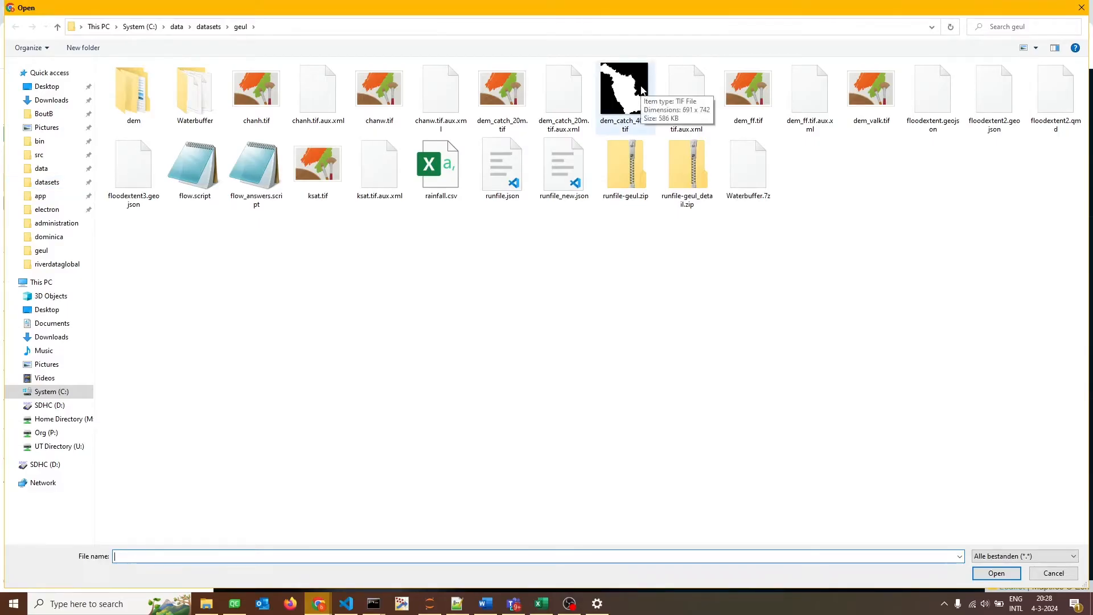
left_click(637, 103)
double_click(638, 118)
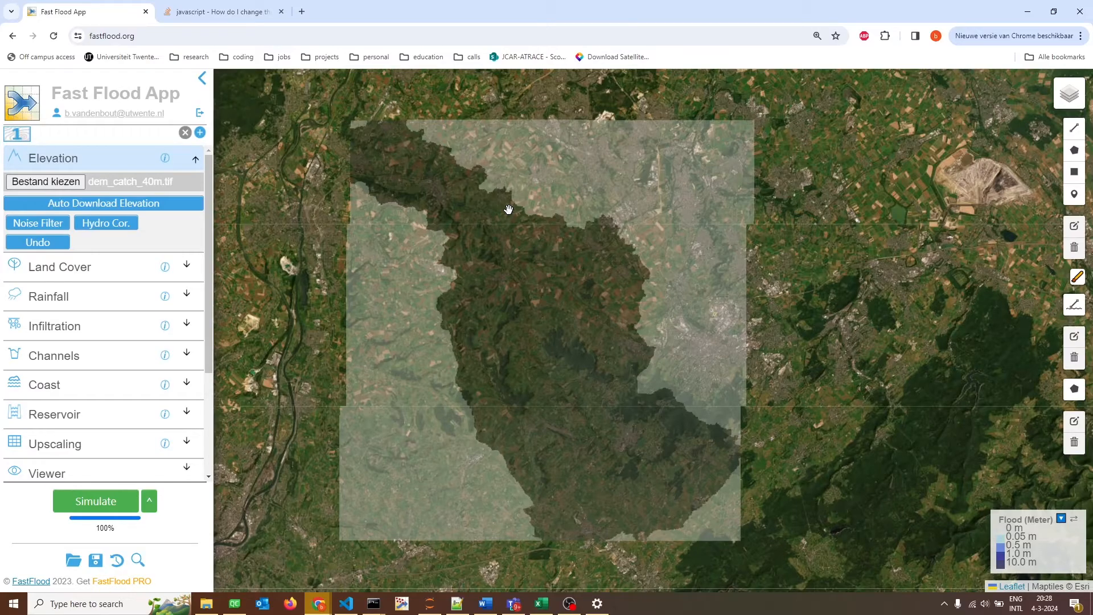
left_click(123, 502)
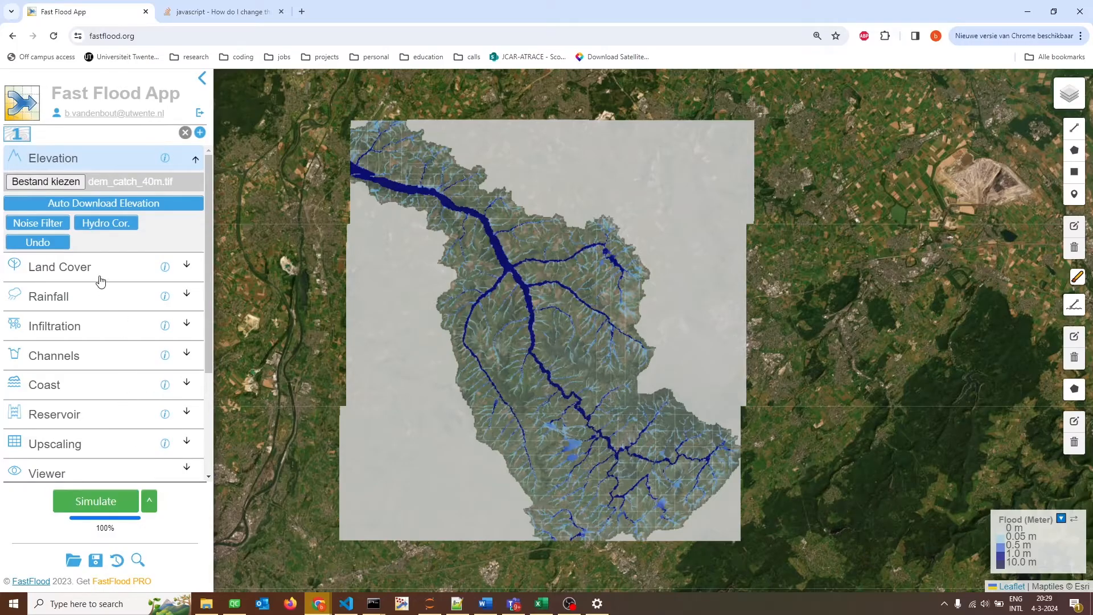
left_click(93, 159)
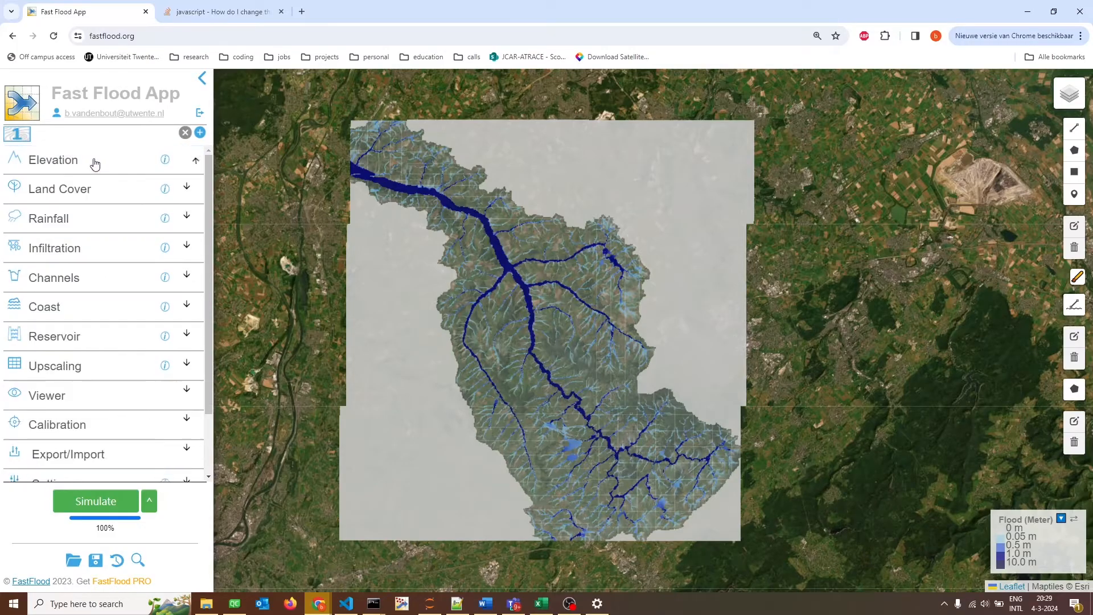
Load rainfall.csv from the geul folder into the rainfall analysis for the single rainfall intensity.
left_click(73, 228)
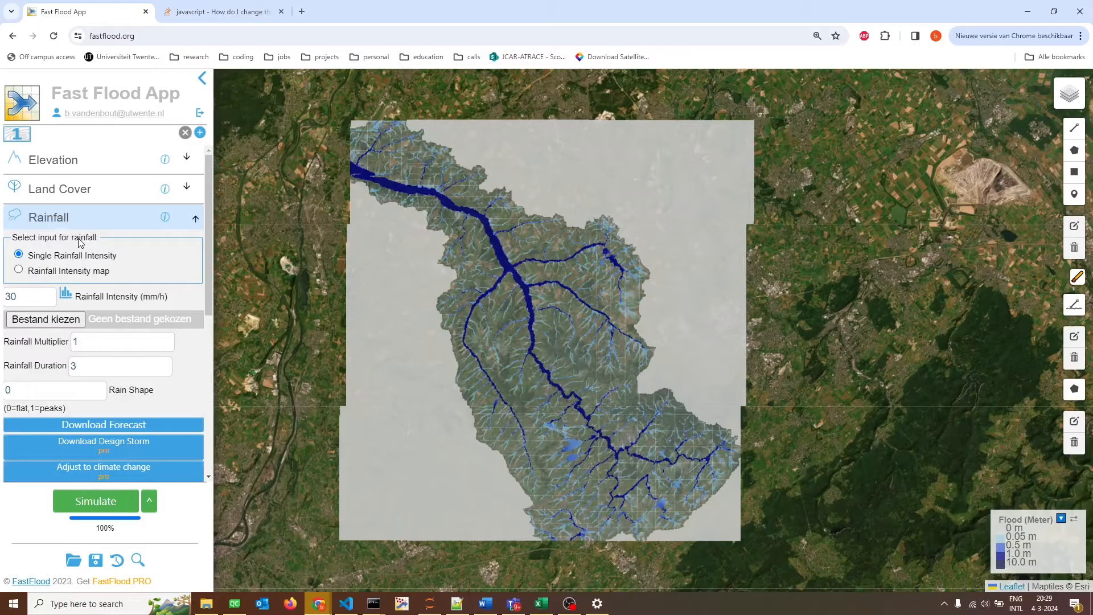
left_click(31, 302)
left_click(63, 295)
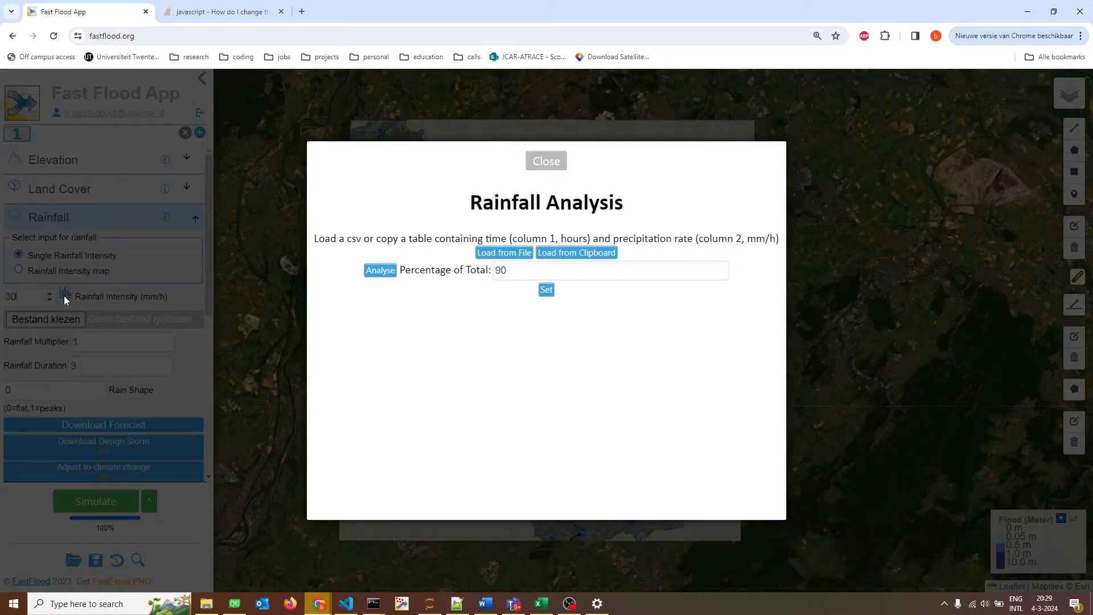
left_click(518, 255)
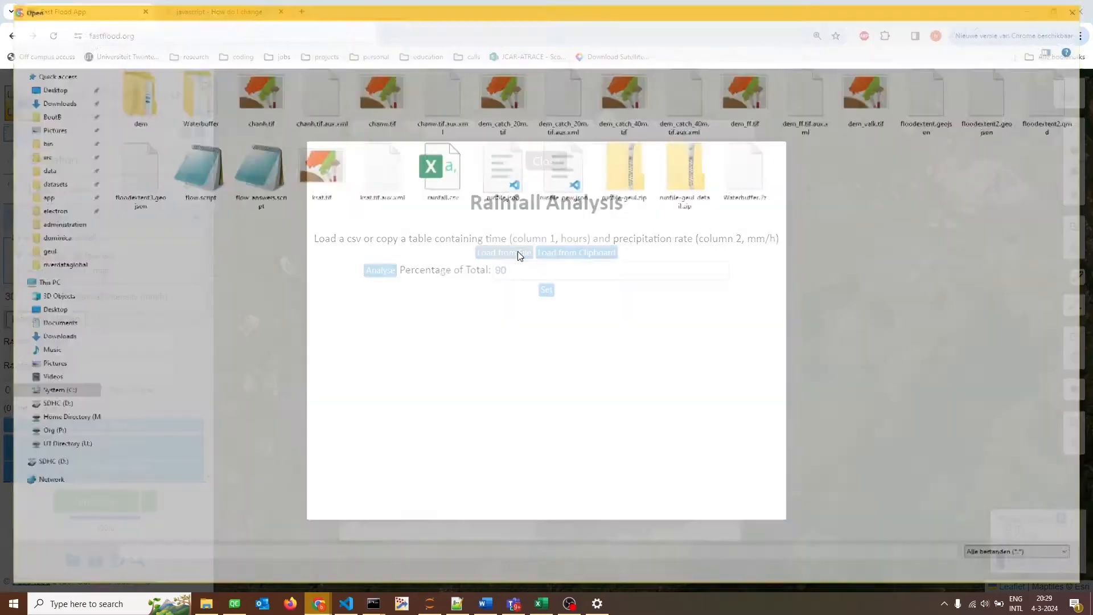
left_click(459, 199)
double_click(459, 199)
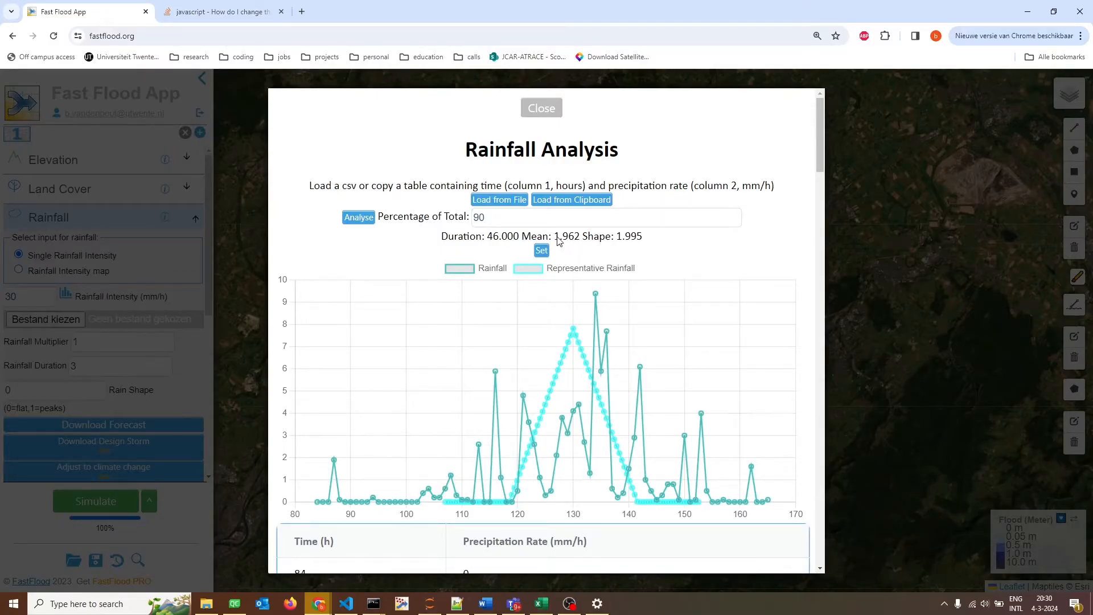
Analyse the rainfall series at 80, 60 and 75 percent of the total, then close the analysis without applying it.
left_click_drag(493, 218, 461, 222)
type("80")
left_click(369, 219)
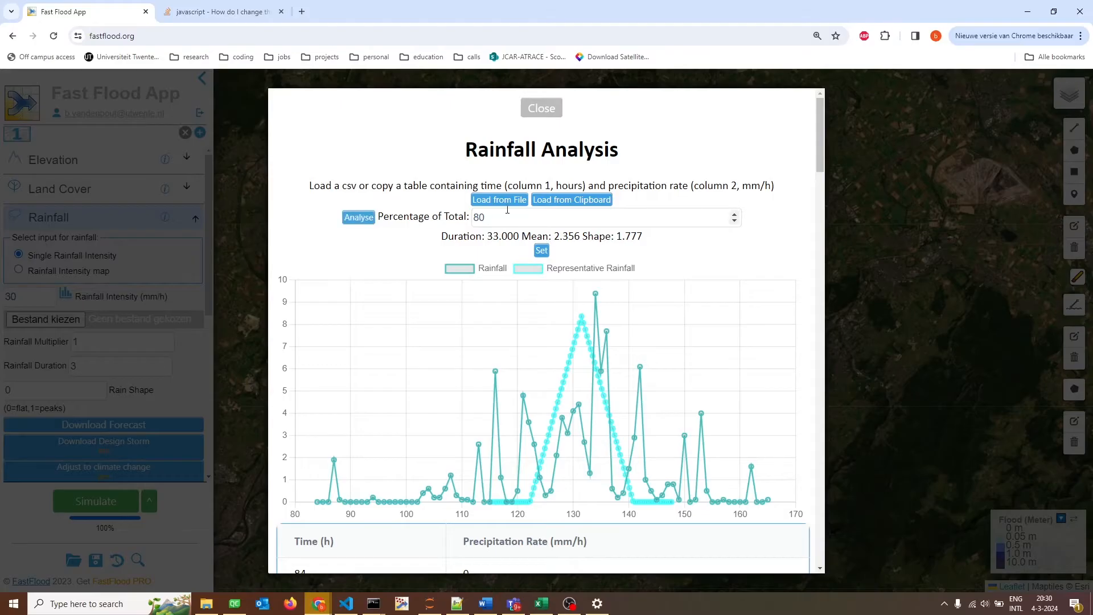
left_click_drag(507, 210, 460, 217)
type("60")
left_click(344, 217)
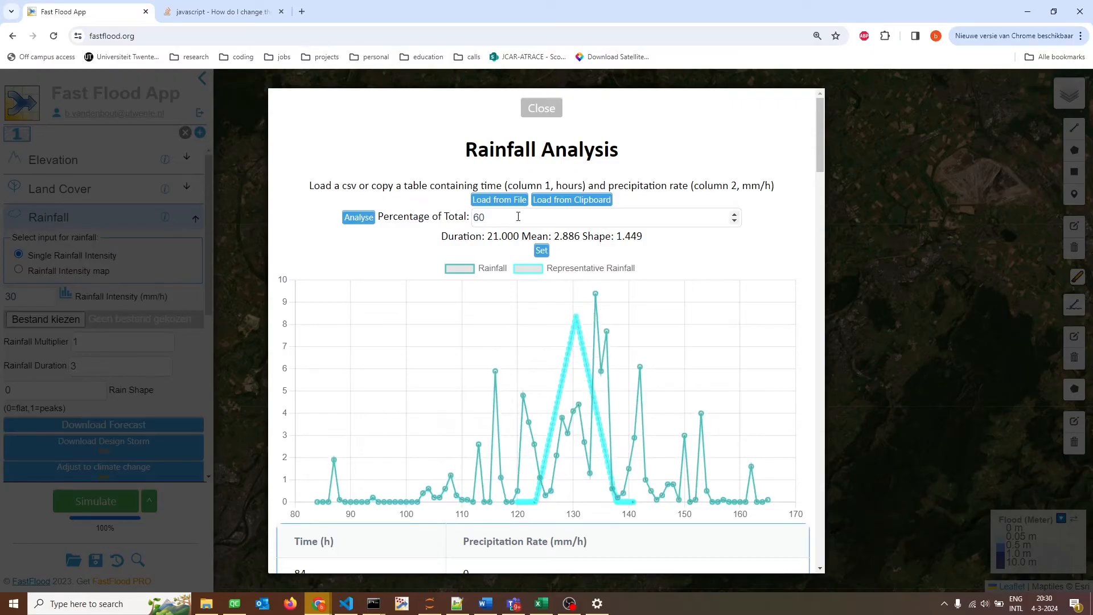
left_click_drag(518, 217, 446, 221)
type("75")
left_click(363, 218)
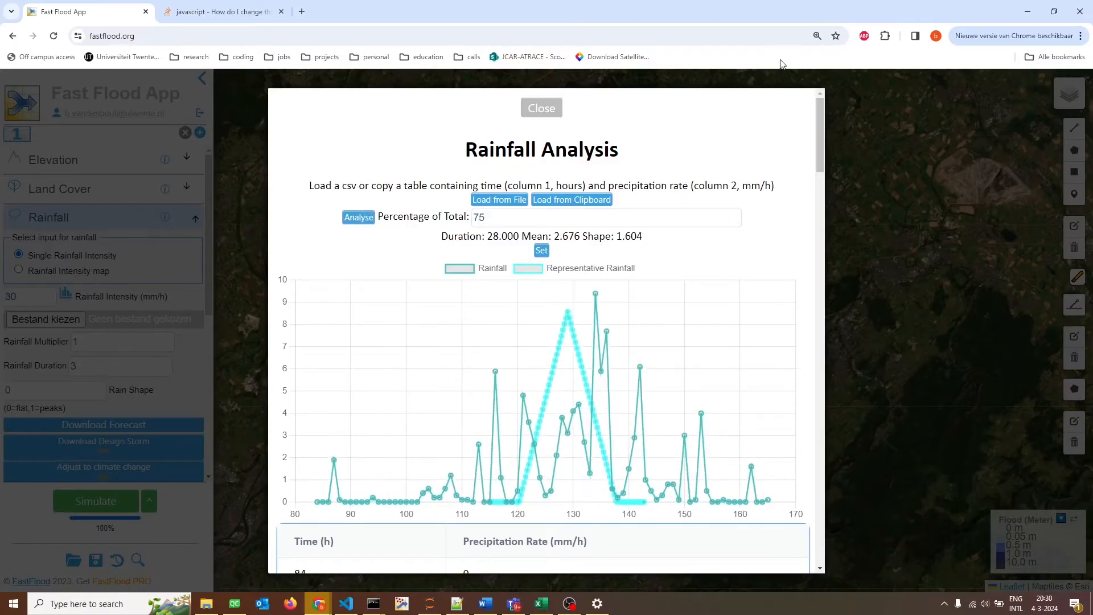
left_click(903, 148)
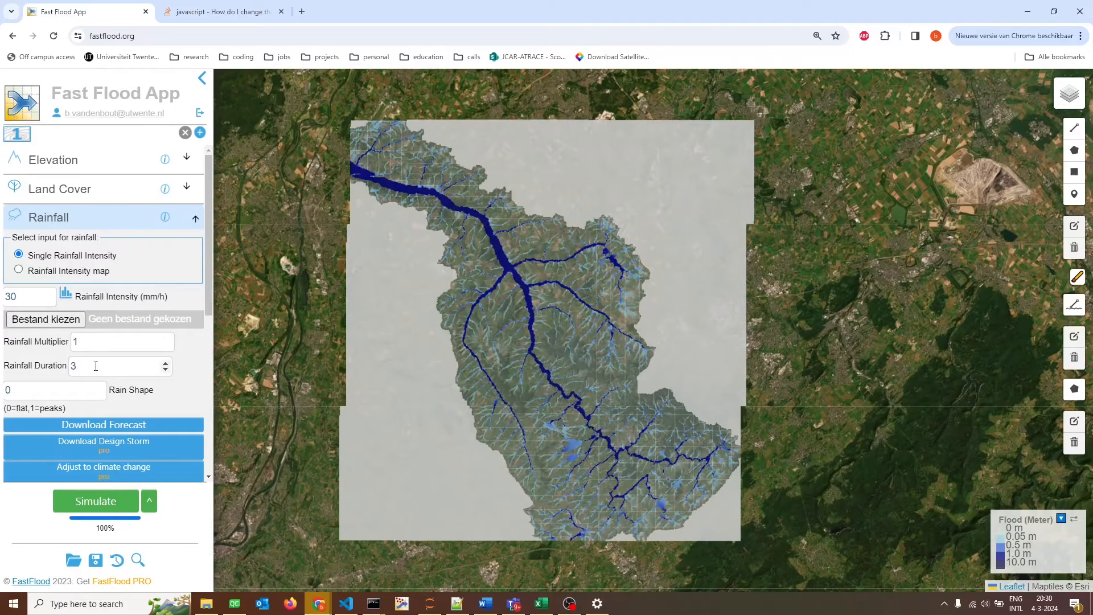
Set the rainfall duration to 10 and the intensity to 7.2 mm/h, then rerun the flood simulation.
left_click(60, 365)
type("10")
left_click_drag(20, 297, 5, 297)
type("7.2")
left_click(76, 497)
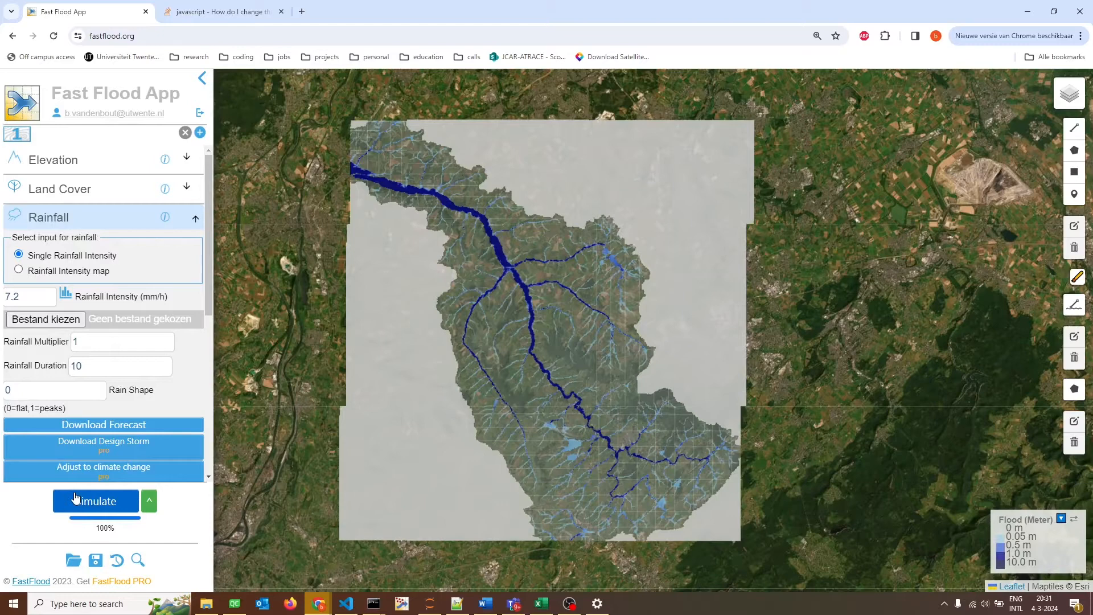
left_click(122, 220)
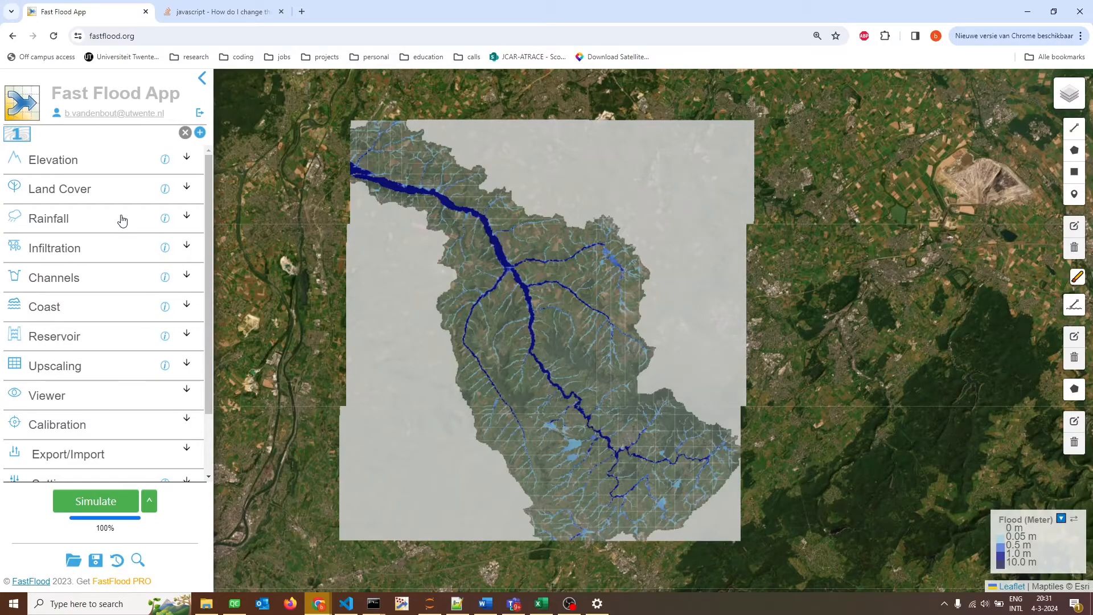
Download the Sentinel-2 based WorldCover 10 meter land cover data for the current model domain.
left_click(117, 198)
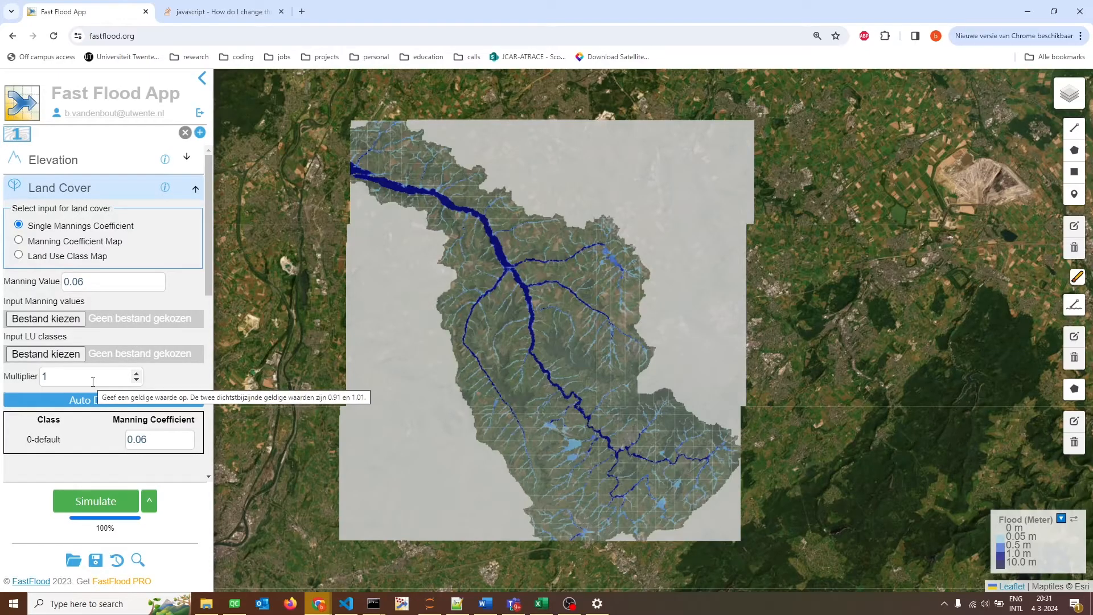
left_click(136, 406)
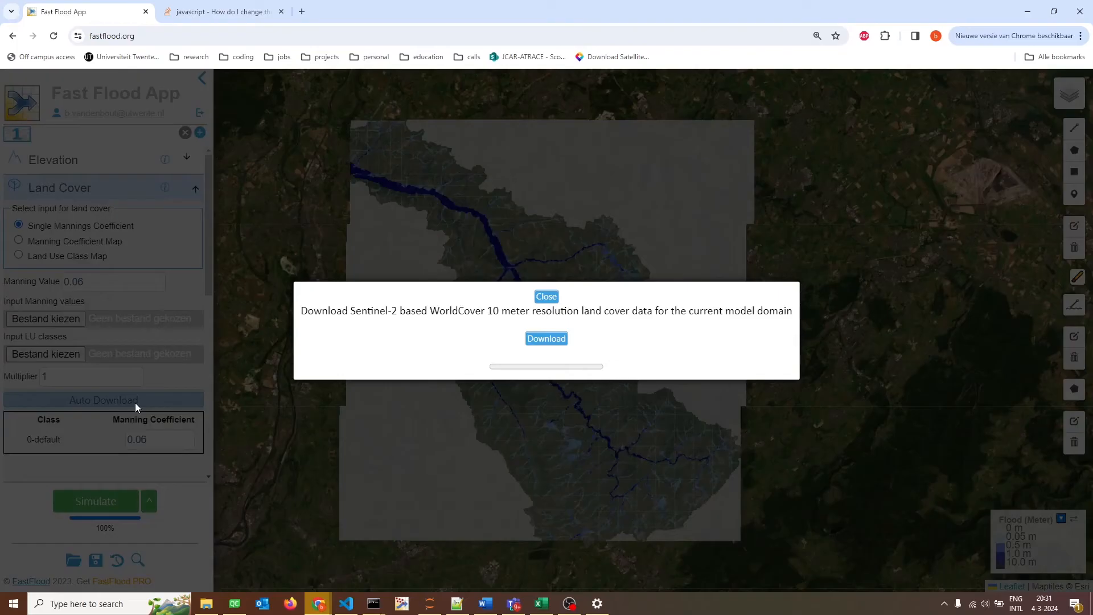
left_click(552, 345)
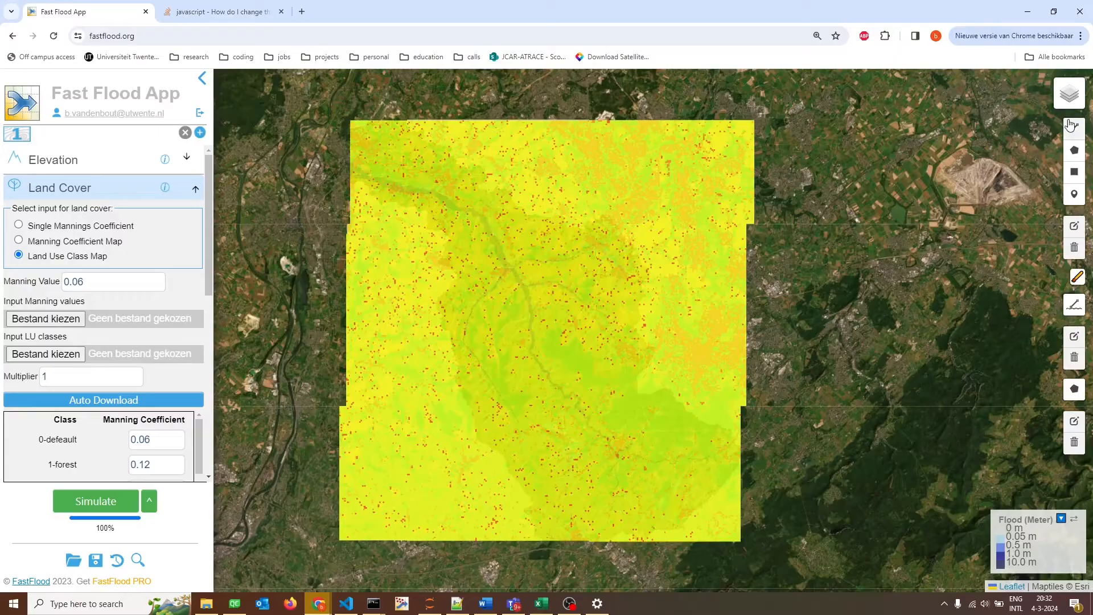
Hide the Manning layer on the map and review the Manning coefficients assigned to the land use classes.
mouse_move(1069, 96)
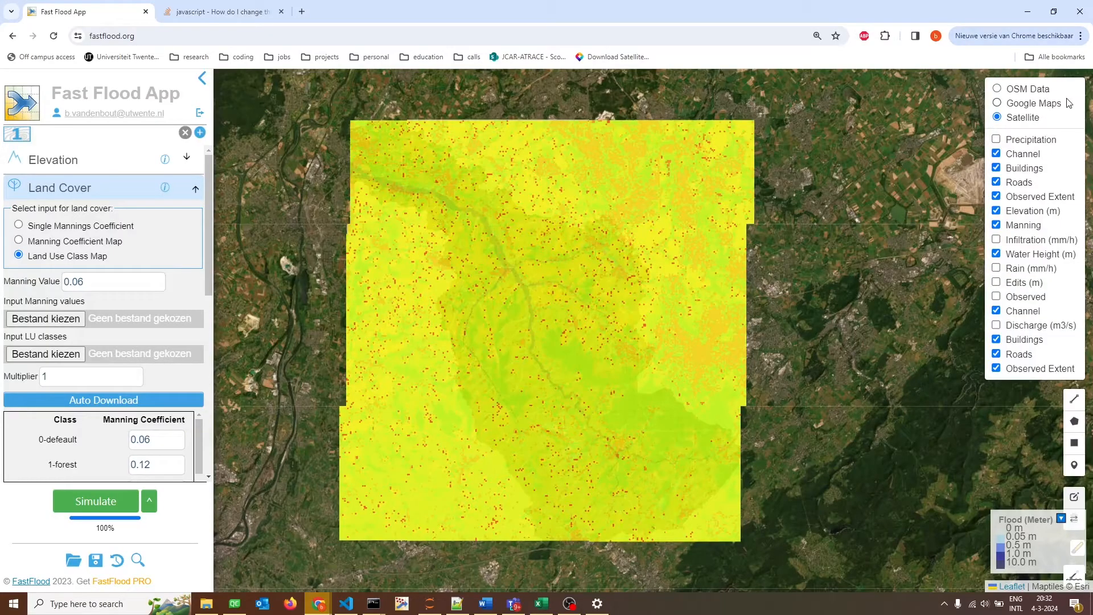
left_click(1025, 224)
scroll(88, 408, "down", 3)
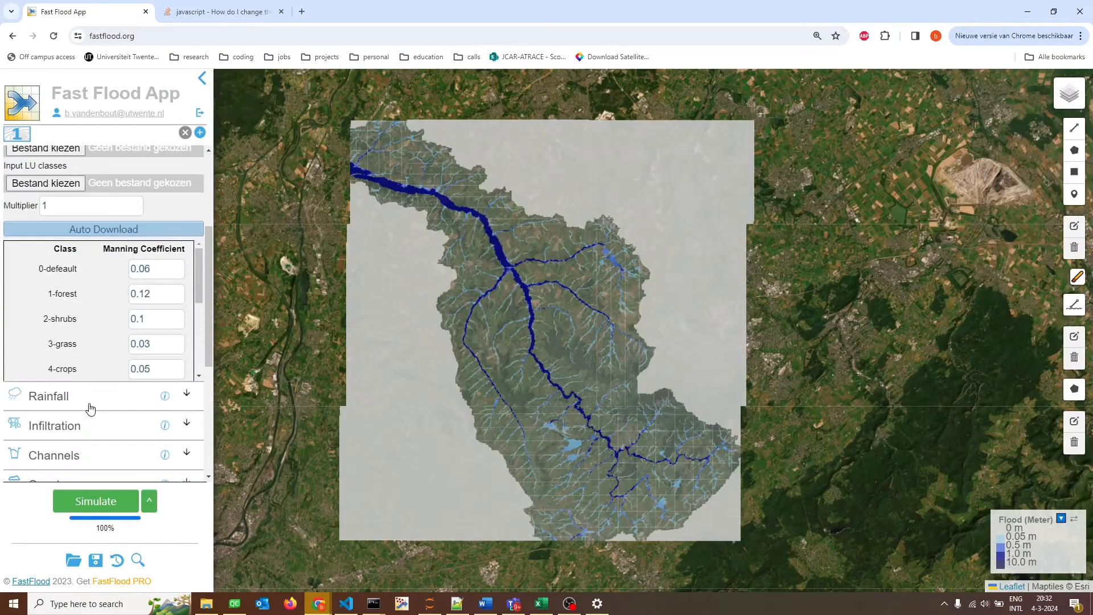
scroll(74, 261, "down", 2)
scroll(69, 285, "down", 2)
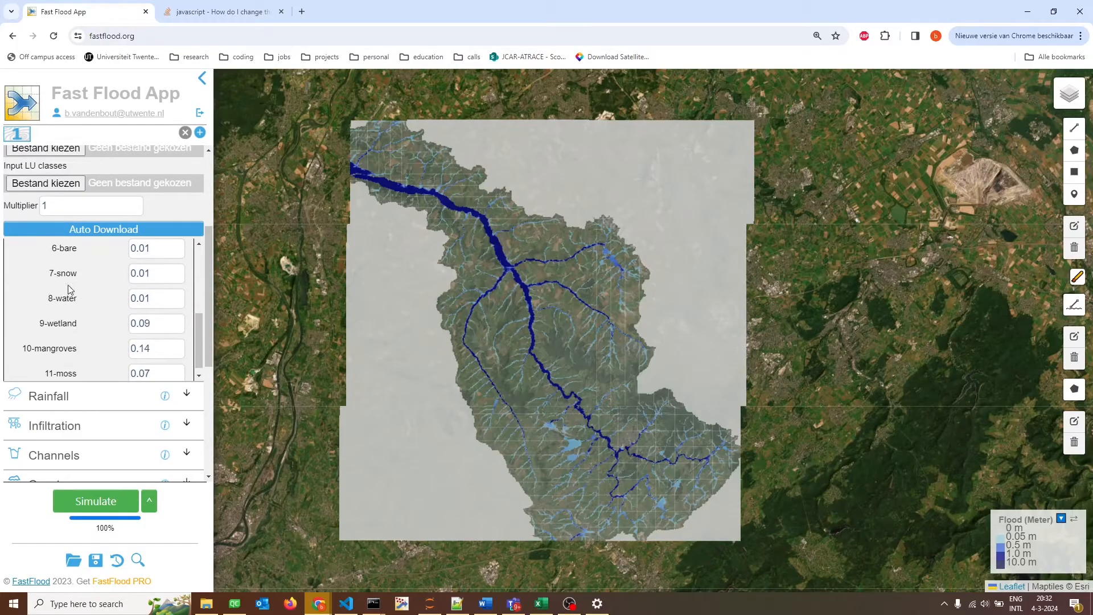
scroll(73, 319, "up", 5)
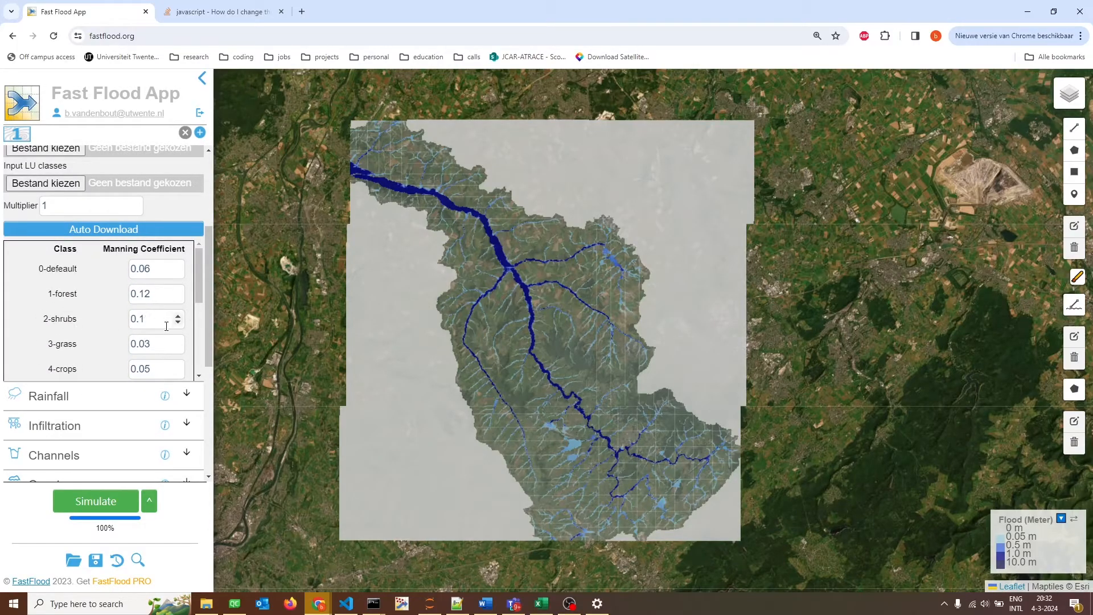
scroll(164, 342, "down", 2)
scroll(167, 349, "up", 5)
scroll(124, 347, "up", 3)
left_click(65, 196)
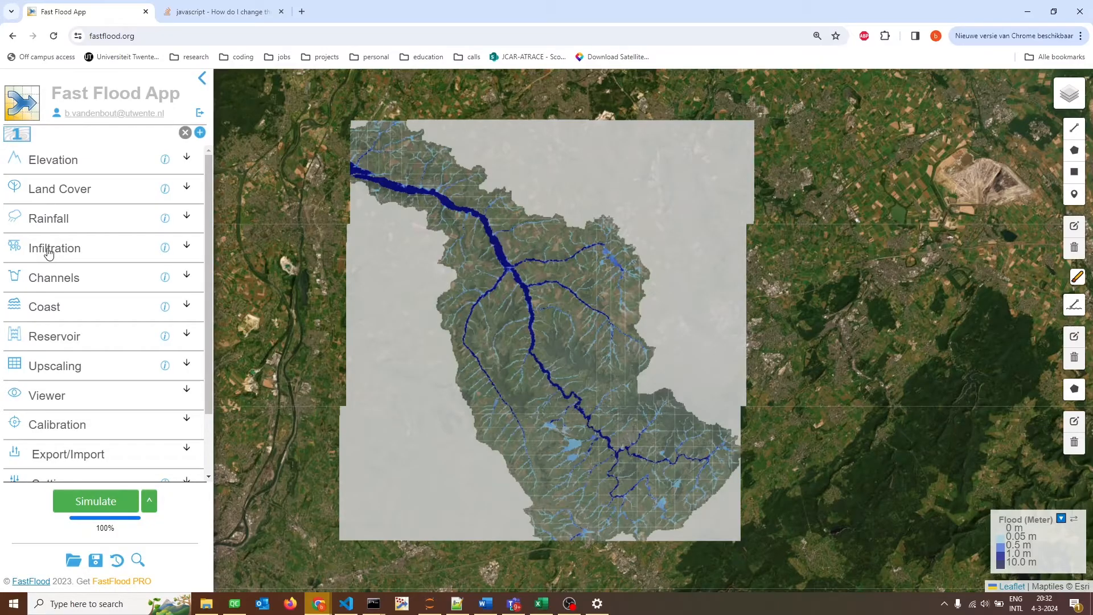
Download SOILGRIDS.org soil data at the 5-15cm depth to estimate infiltration rates for the model domain.
left_click(48, 254)
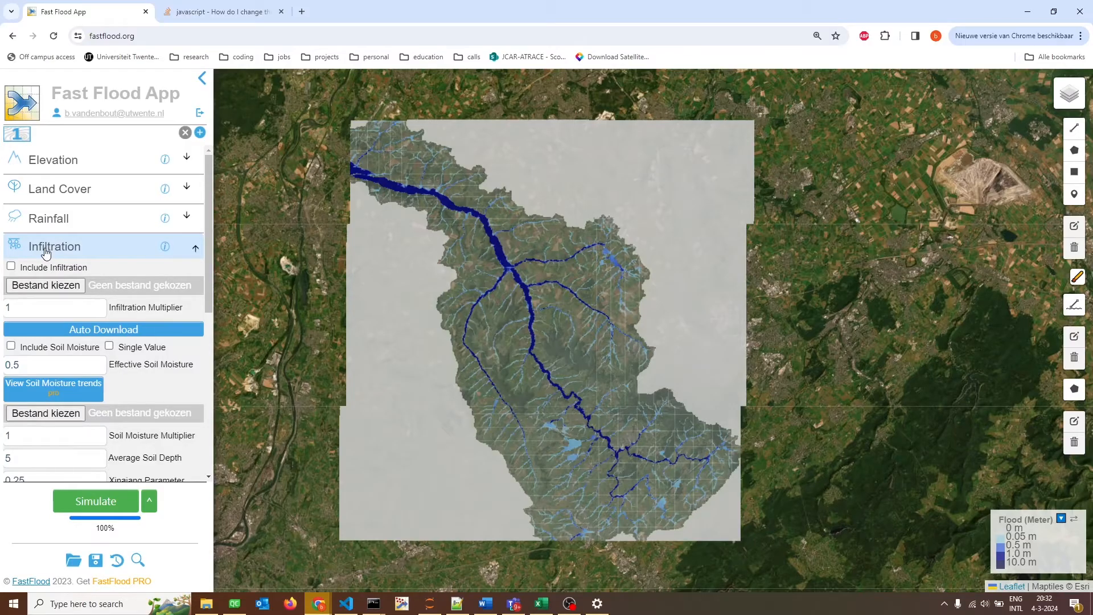
scroll(45, 254, "down", 1)
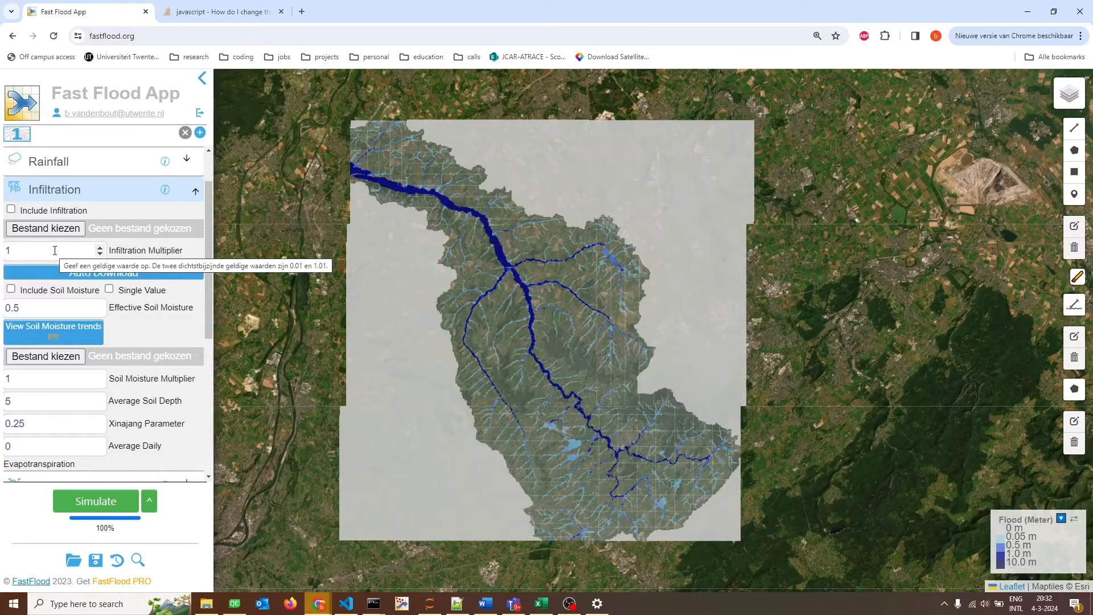
left_click(106, 274)
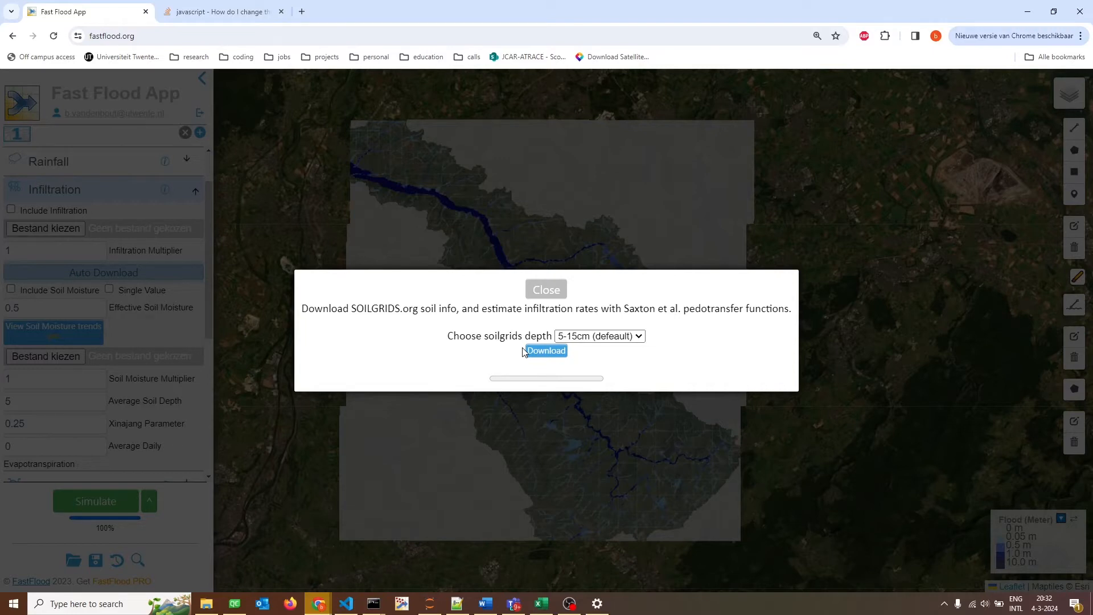
left_click(536, 355)
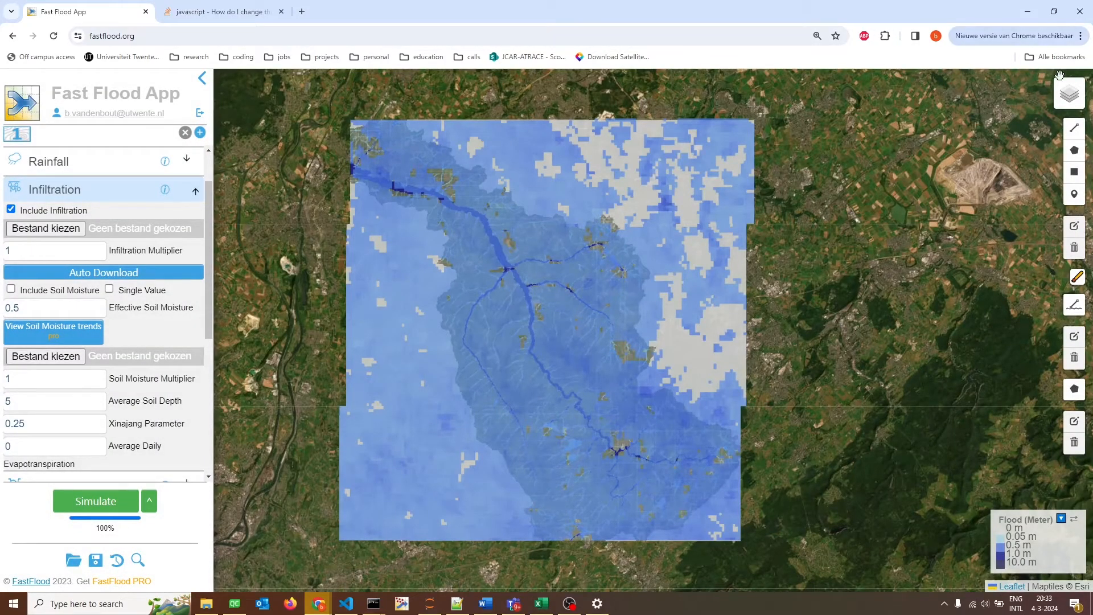
Hide the Infiltration (mm/h) layer on the map and rerun the flood simulation with infiltration included.
mouse_move(1062, 93)
left_click(1025, 244)
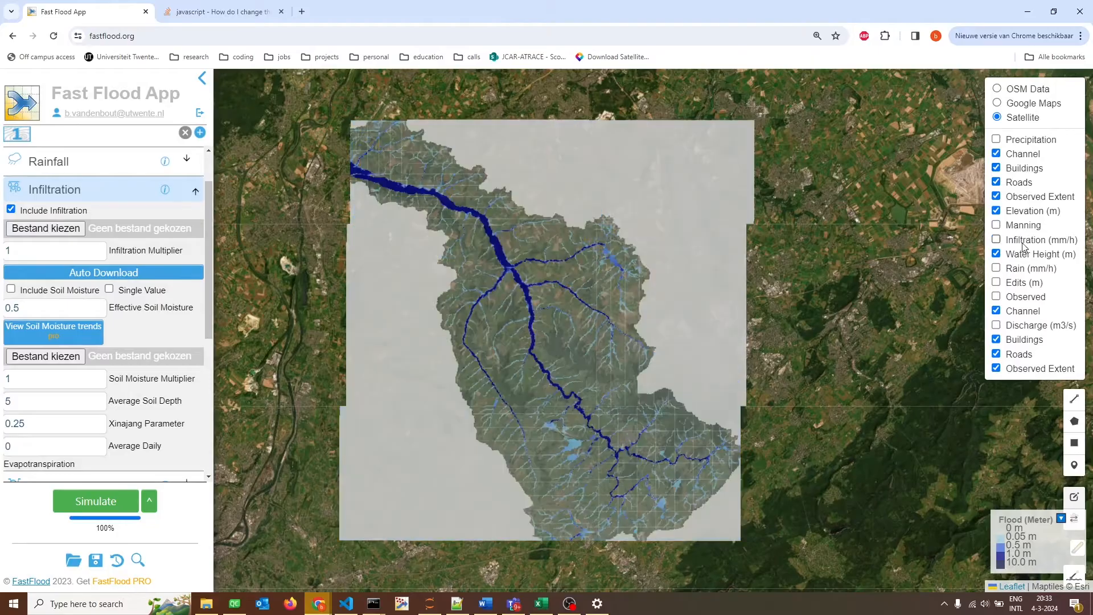
left_click(55, 190)
left_click(92, 511)
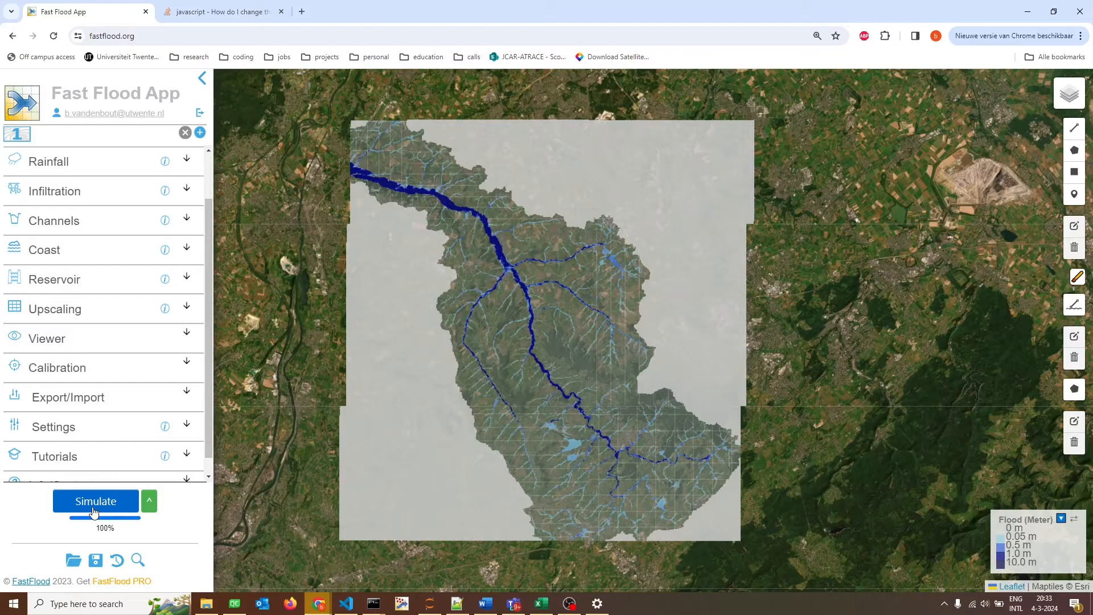
Examine the flooded main river valley, then hide the Water Height (m) layer to view the town on the satellite imagery.
scroll(456, 213, "up", 2)
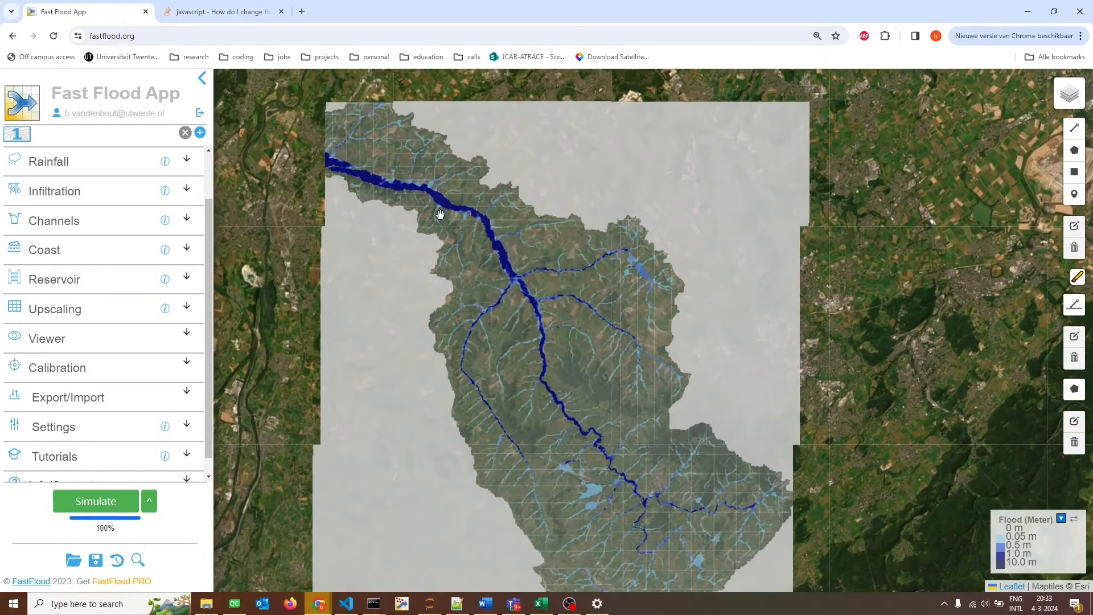
scroll(441, 199, "up", 1)
left_click_drag(441, 185, 448, 214)
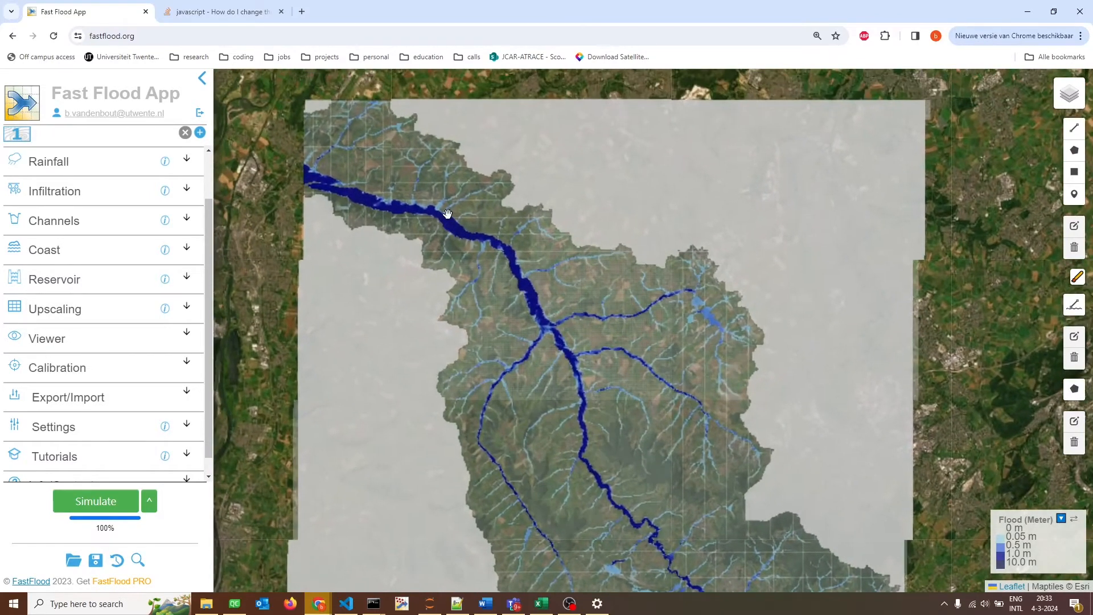
scroll(447, 214, "up", 3)
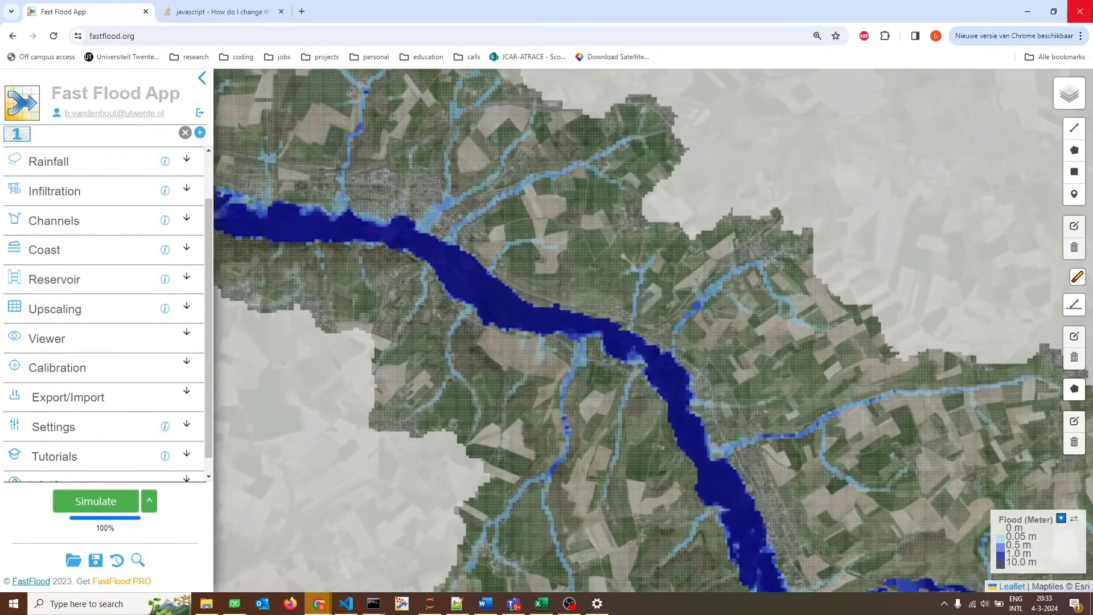
mouse_move(1075, 104)
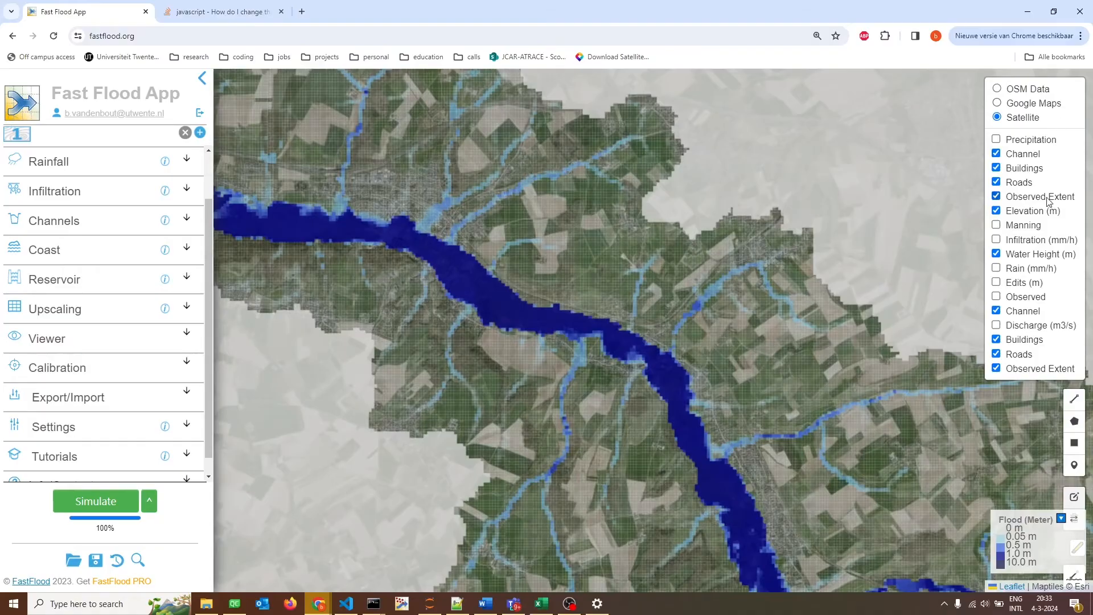
left_click(996, 254)
scroll(361, 281, "up", 3)
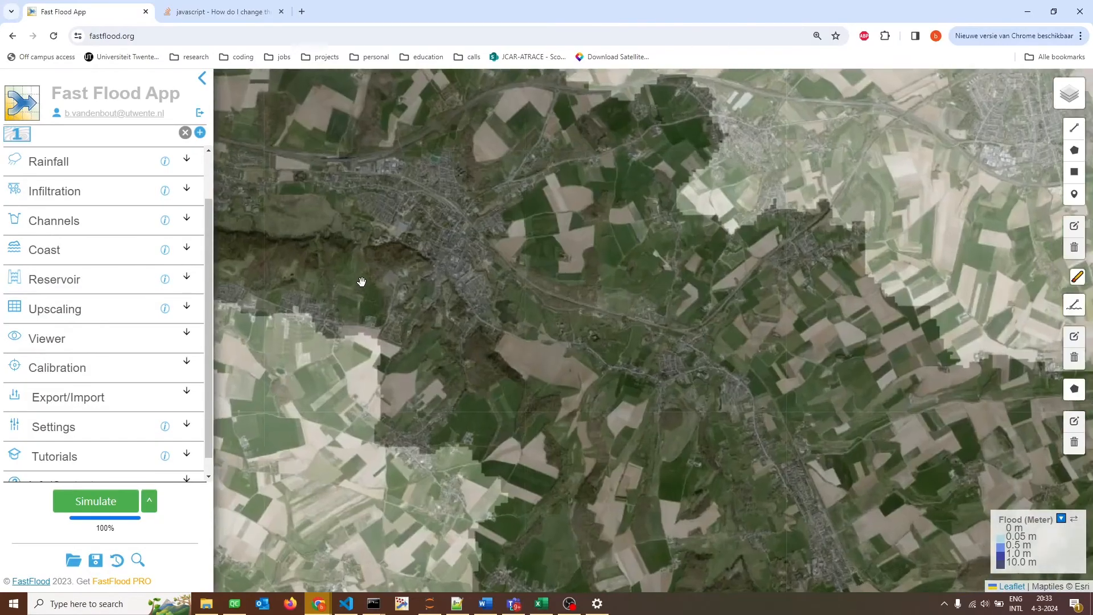
left_click_drag(472, 200, 432, 190)
scroll(502, 239, "up", 1)
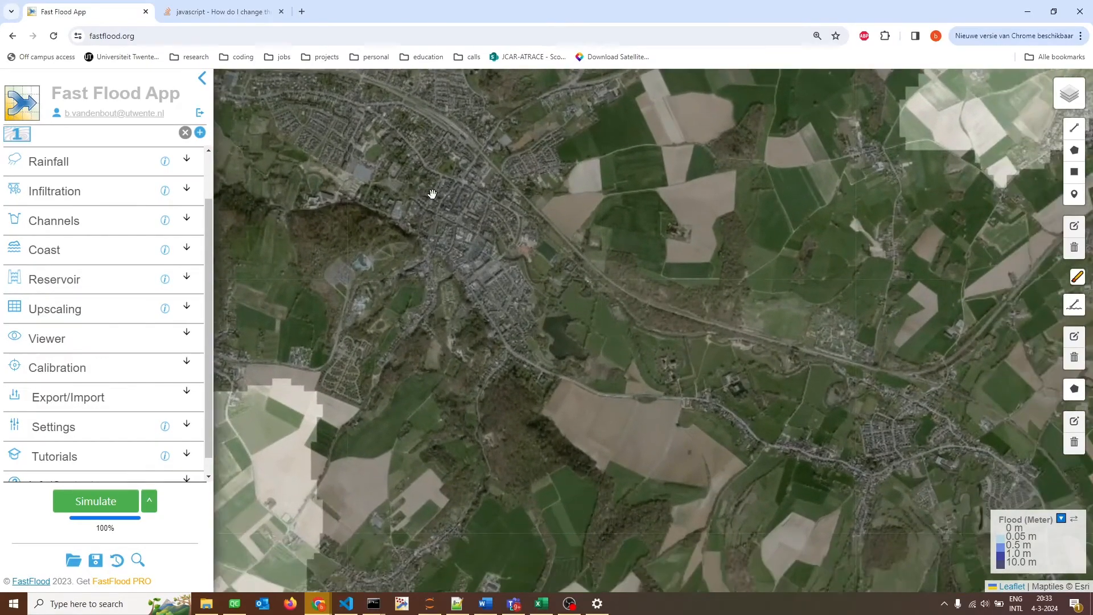
scroll(443, 203, "up", 1)
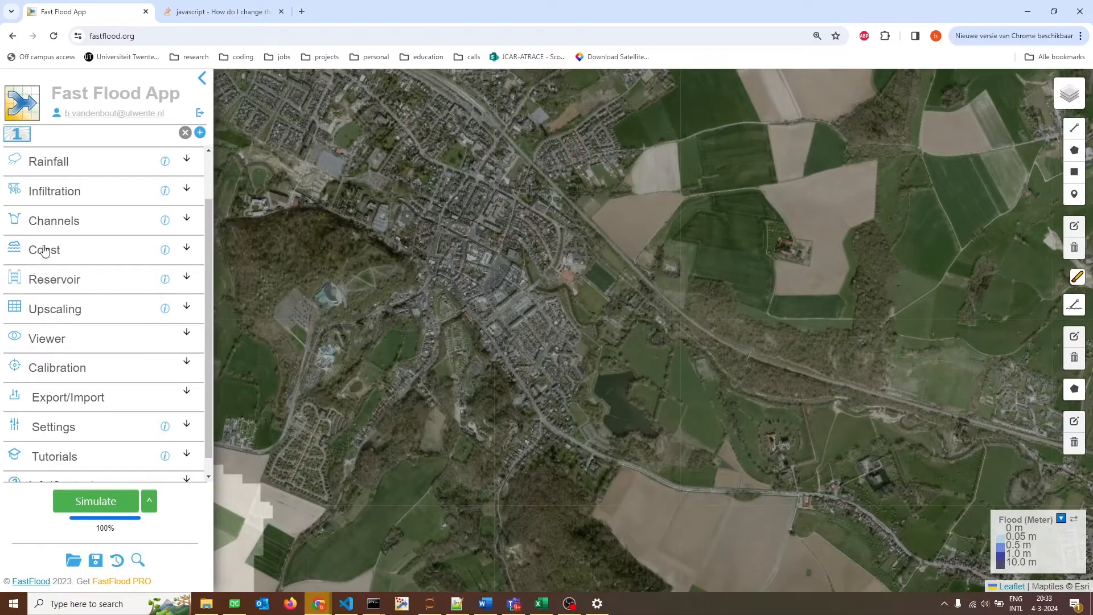
Switch the channel input to Automatic and set the channel width multiplier to 1.1.
left_click(54, 220)
scroll(64, 240, "down", 1)
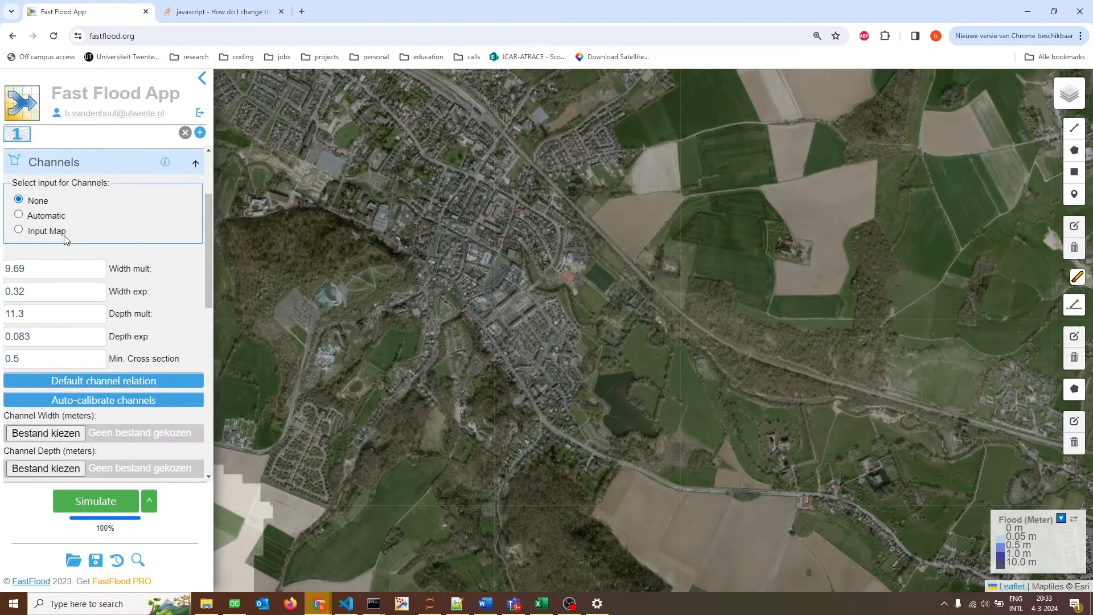
scroll(63, 234, "up", 1)
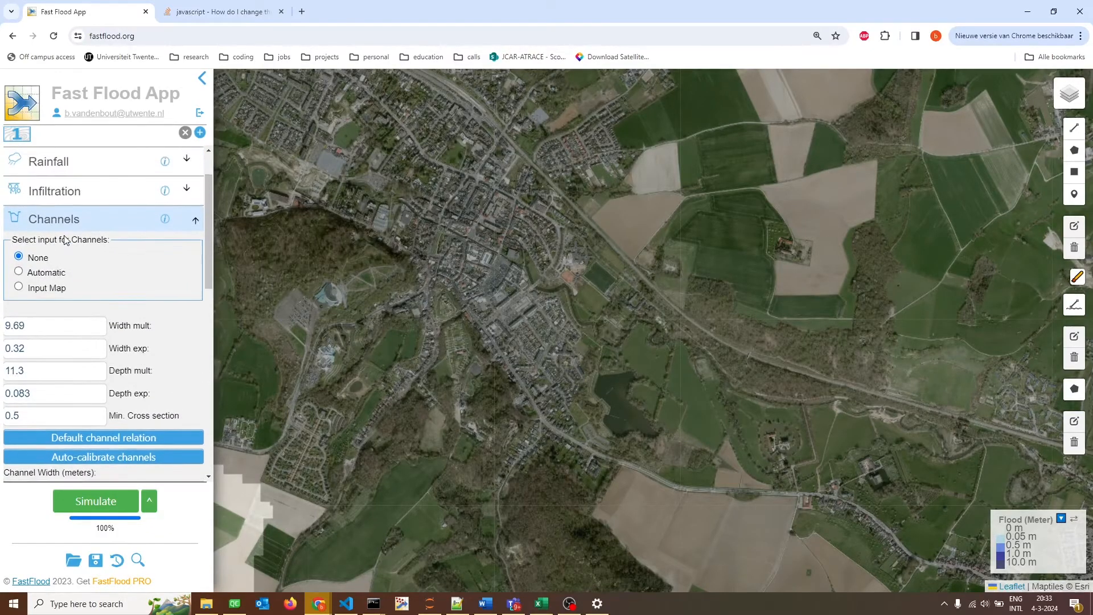
scroll(64, 234, "down", 1)
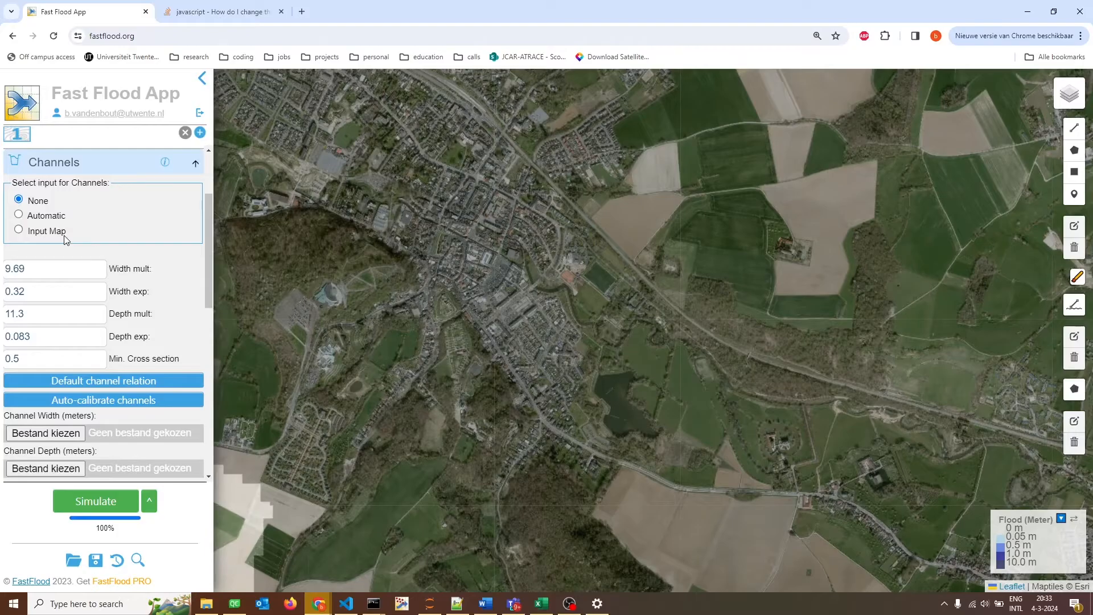
left_click(22, 217)
double_click(54, 270)
type("1.1")
Set the channel depth multiplier to 1.05 and rerun the flood simulation with the automatic channels.
left_click(47, 317)
double_click(46, 317)
type("1.05")
left_click(64, 501)
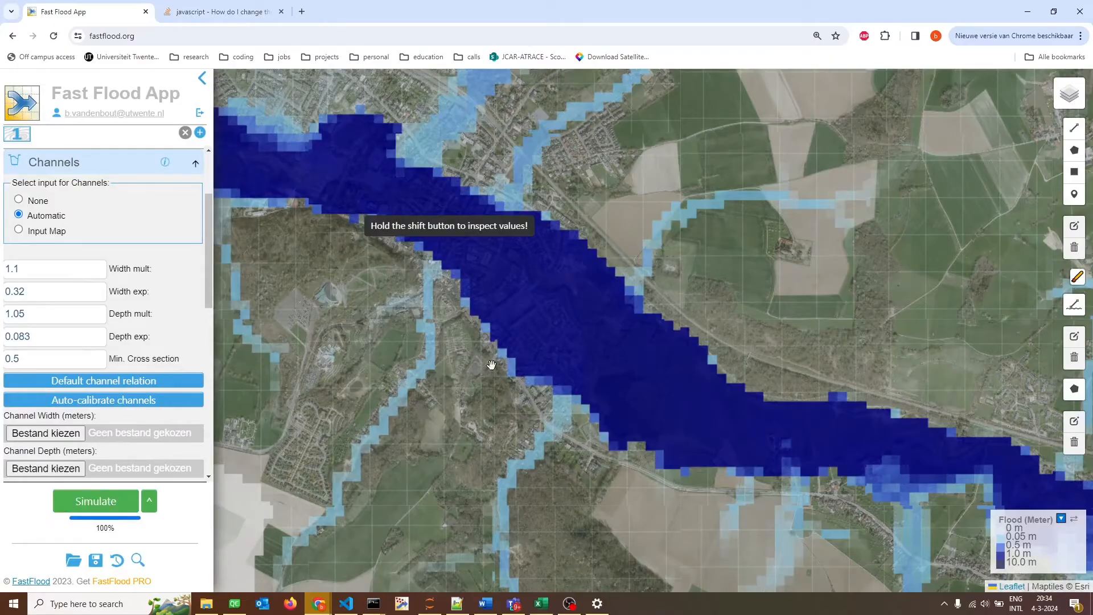
scroll(493, 366, "down", 3)
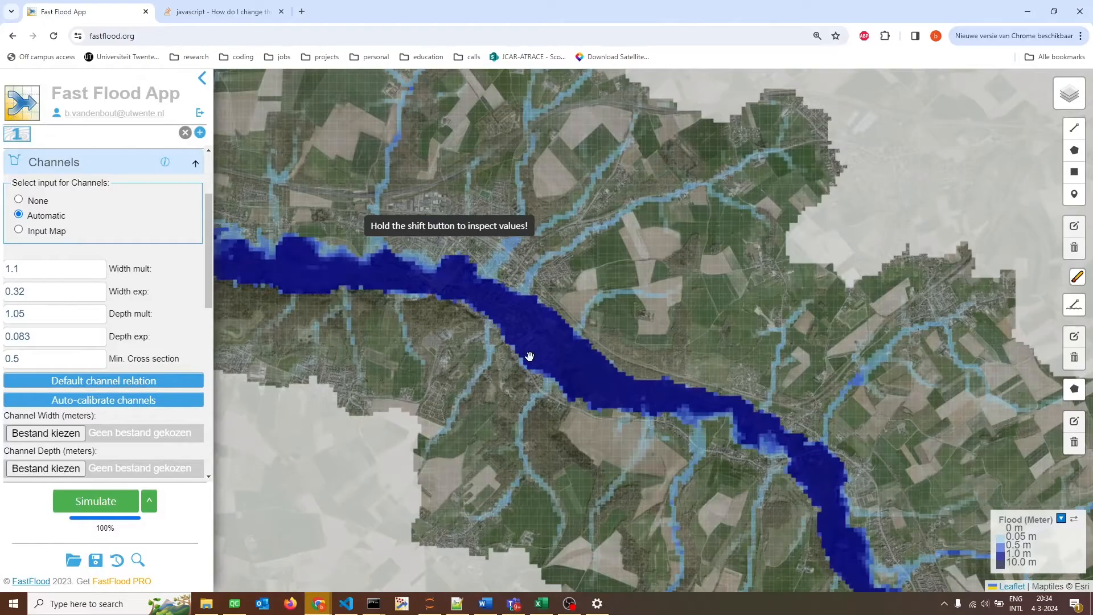
left_click(99, 162)
Enable the output of discharge estimates in the flow network and rerun the flood simulation.
scroll(82, 239, "up", 2)
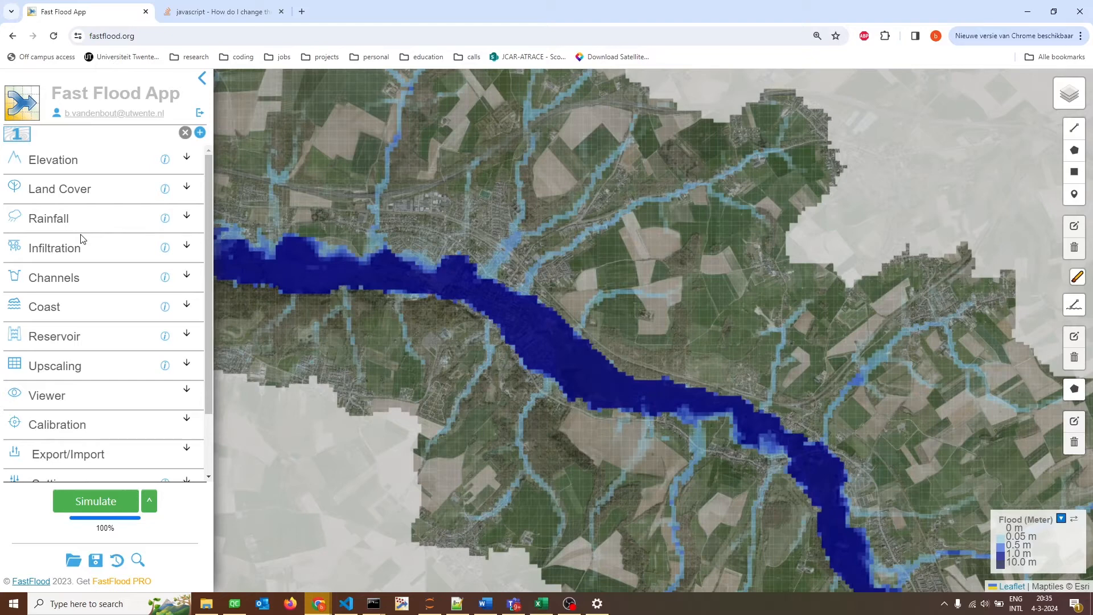
scroll(81, 239, "down", 3)
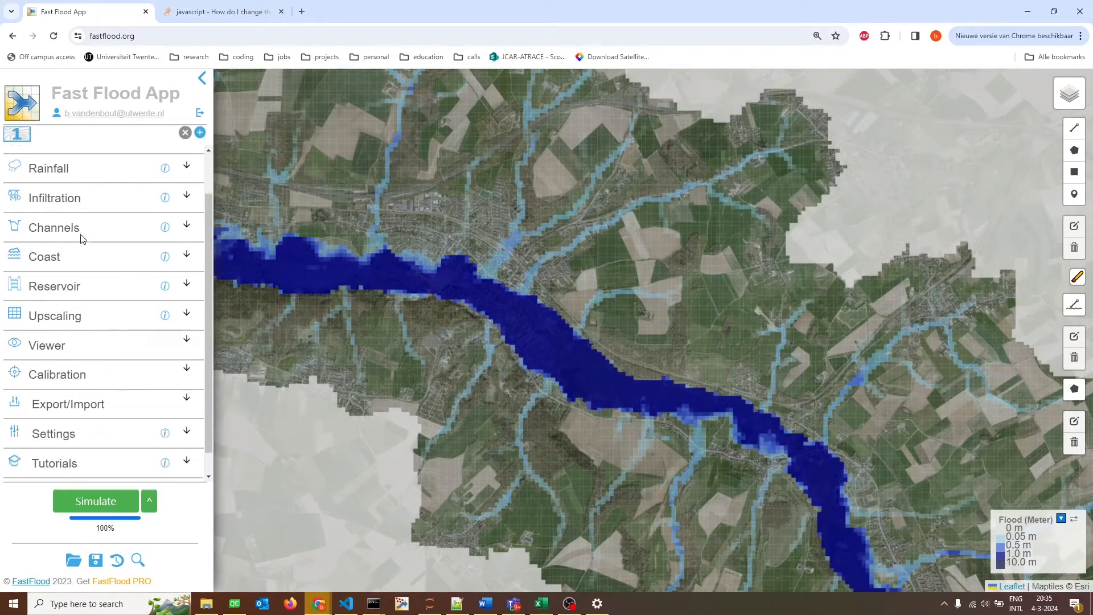
left_click(93, 414)
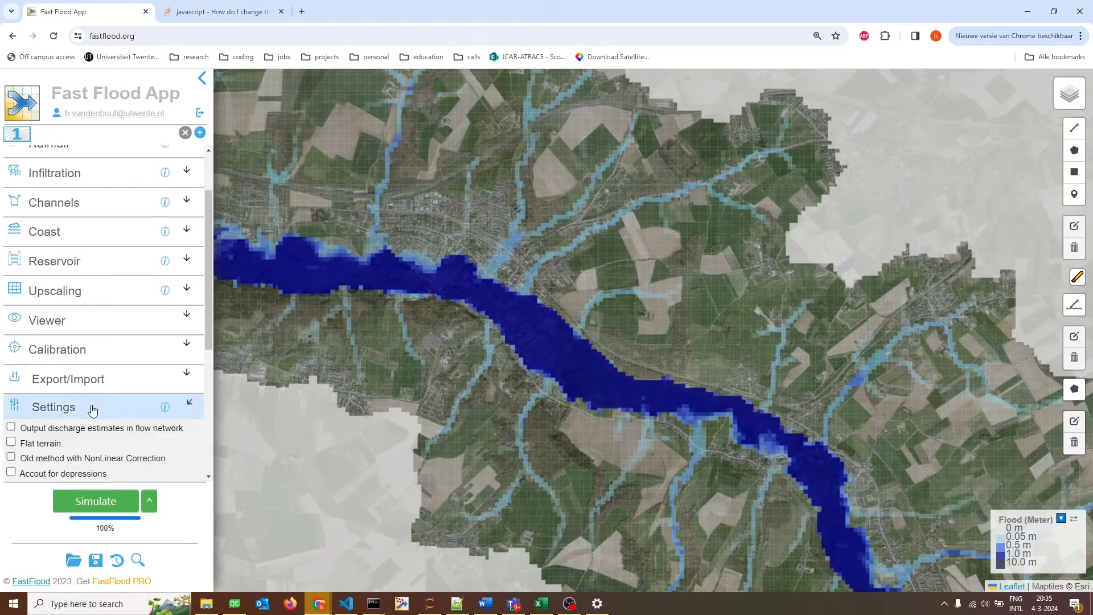
scroll(93, 404, "down", 4)
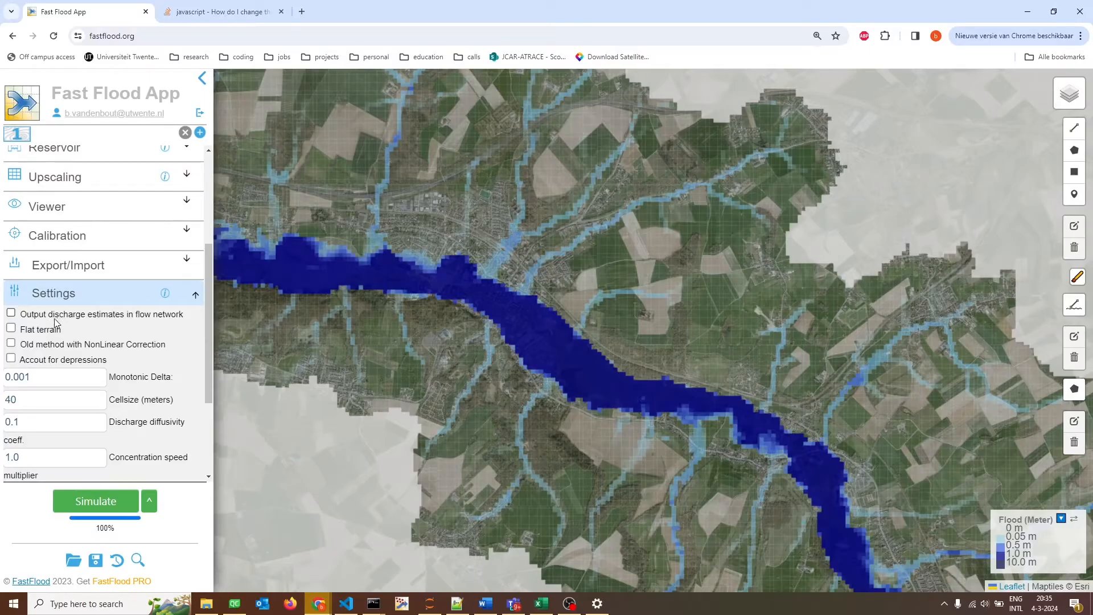
left_click(80, 317)
left_click(97, 501)
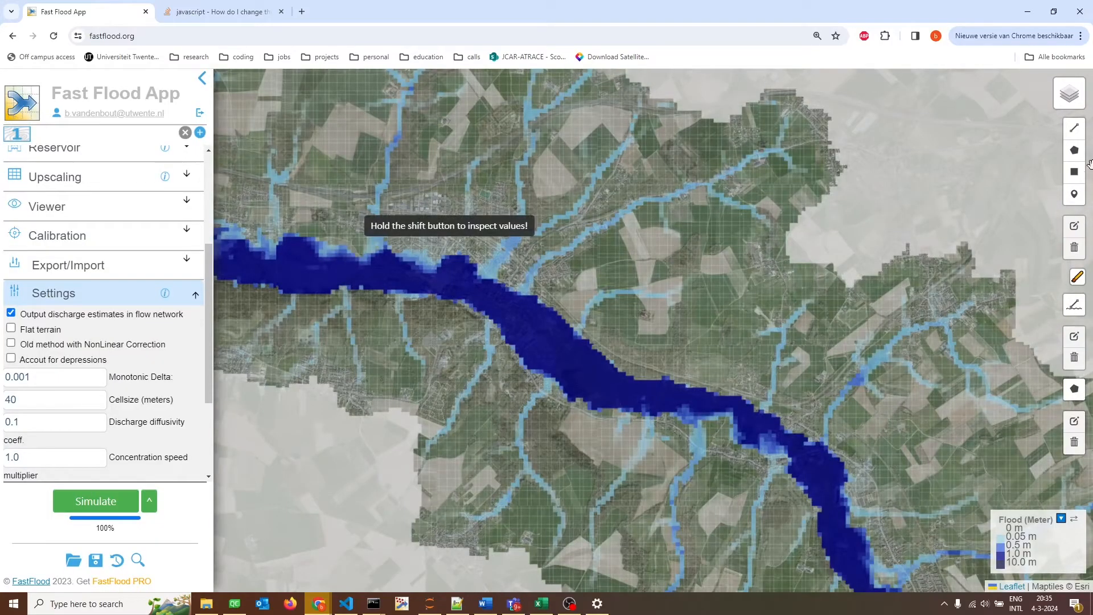
Show the Discharge (m3/s) layer and inspect the simulated values at points on the main river channel.
mouse_move(1080, 100)
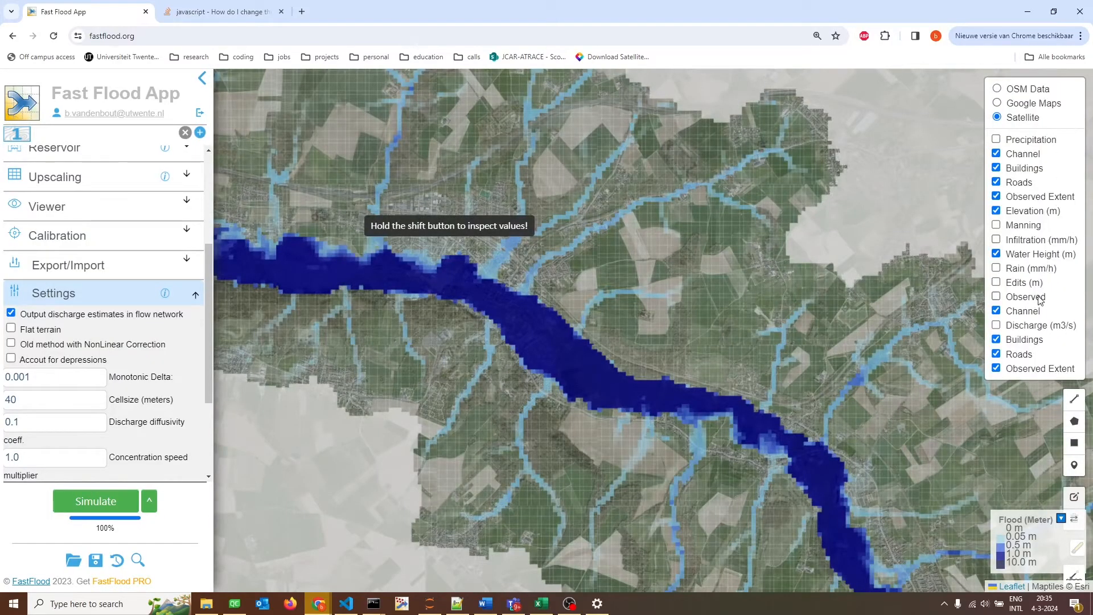
left_click(1030, 332)
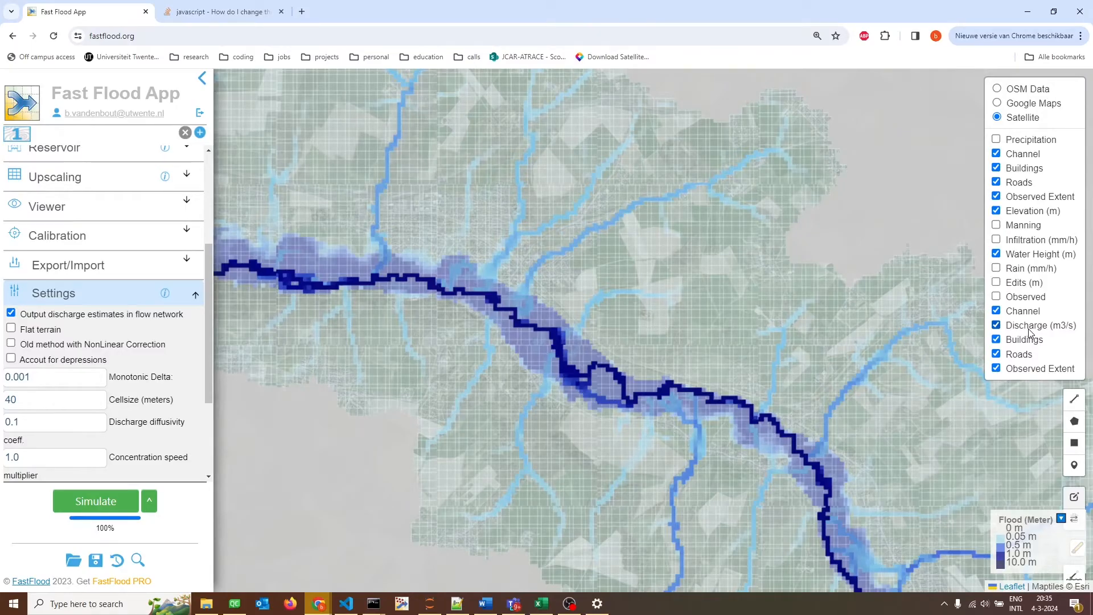
left_click(540, 330)
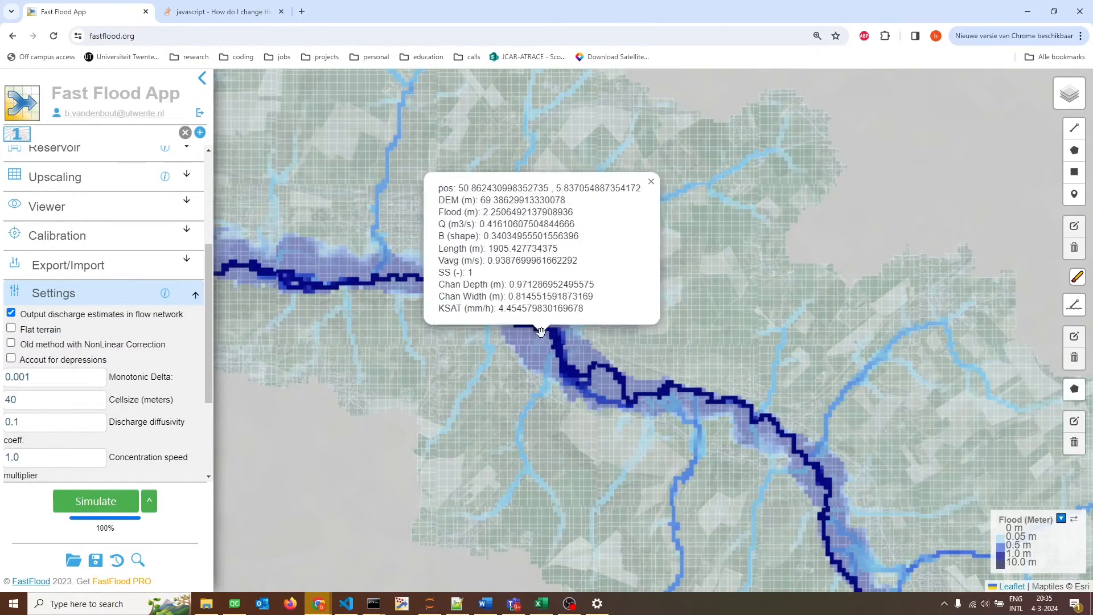
left_click(539, 326)
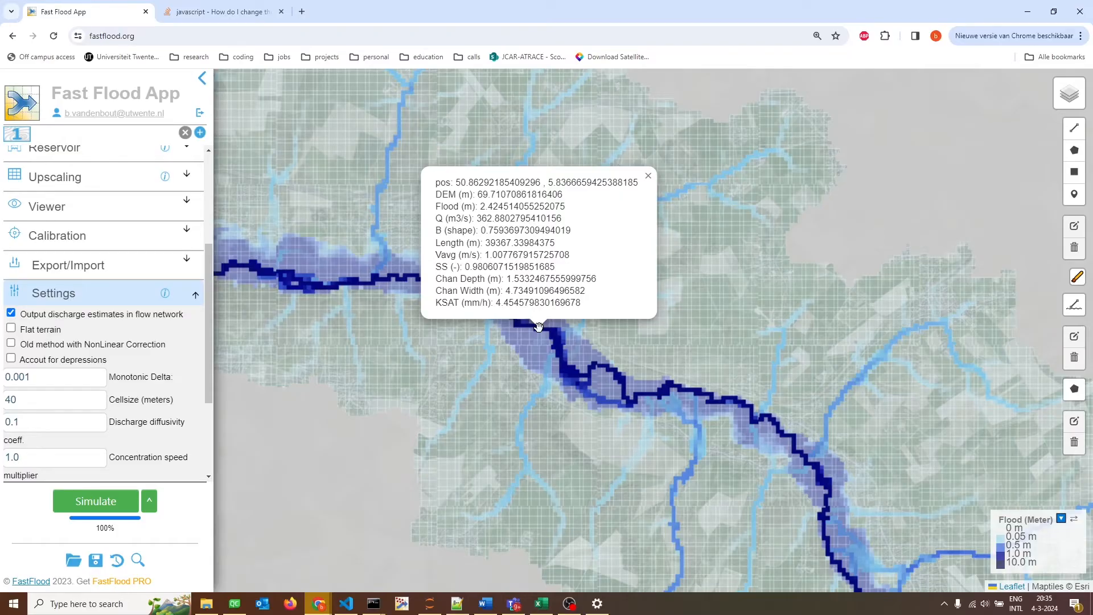
left_click(539, 327)
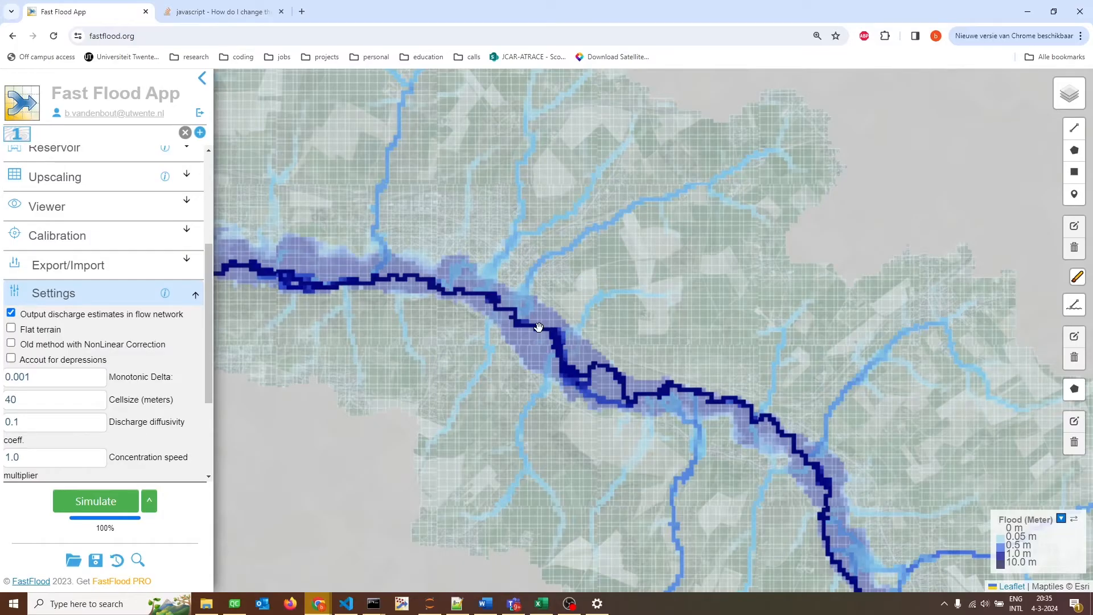
left_click(108, 295)
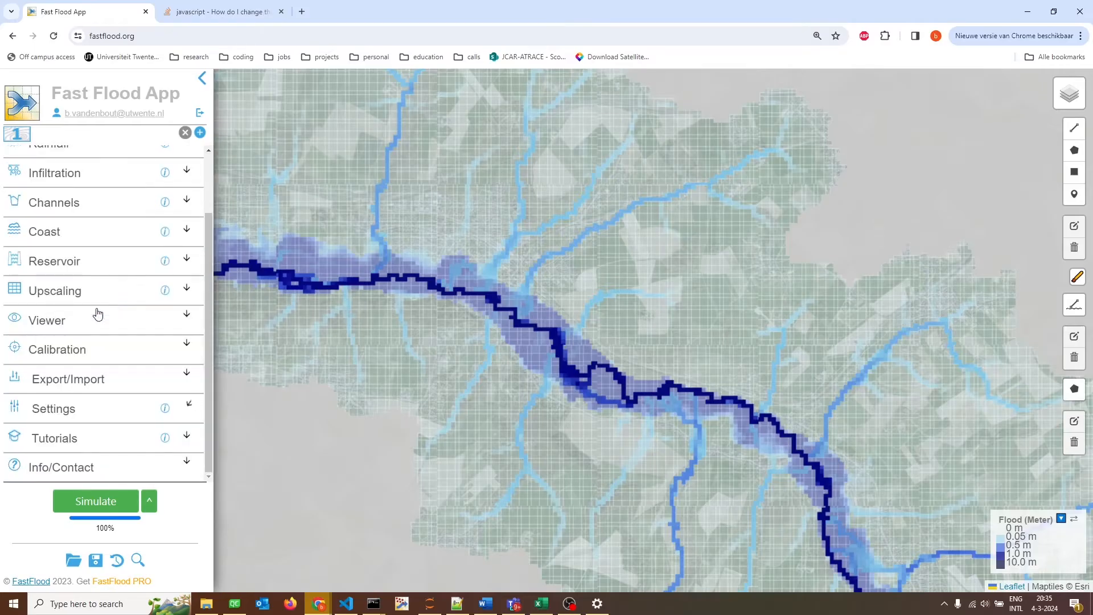
Add an observation marker on the main river channel and enable its known peak discharge with a value of 110 m3/s.
scroll(71, 361, "up", 3)
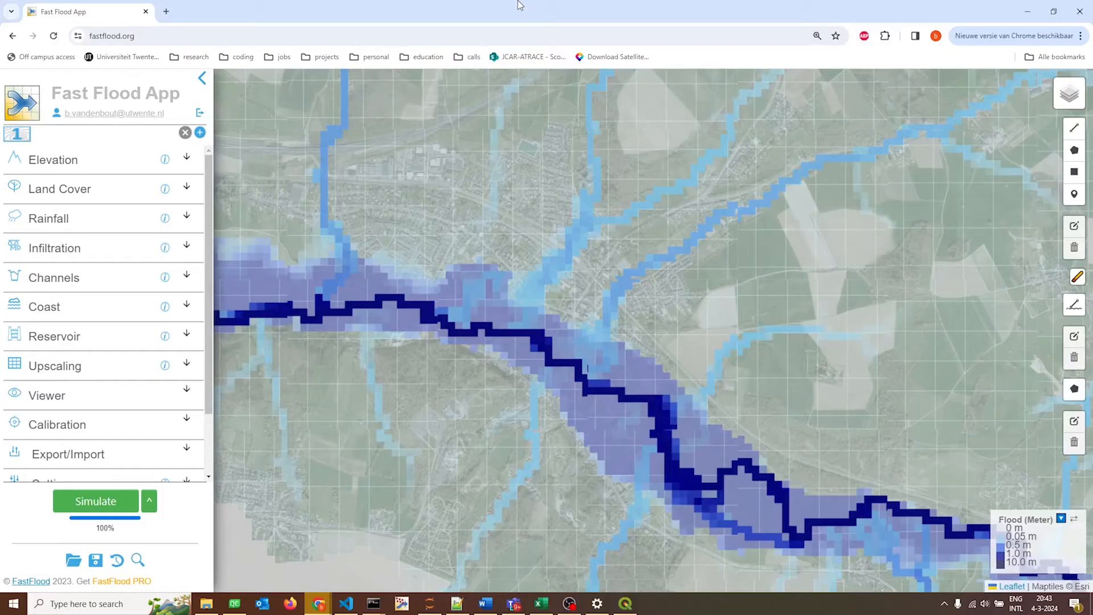
right_click(516, 336)
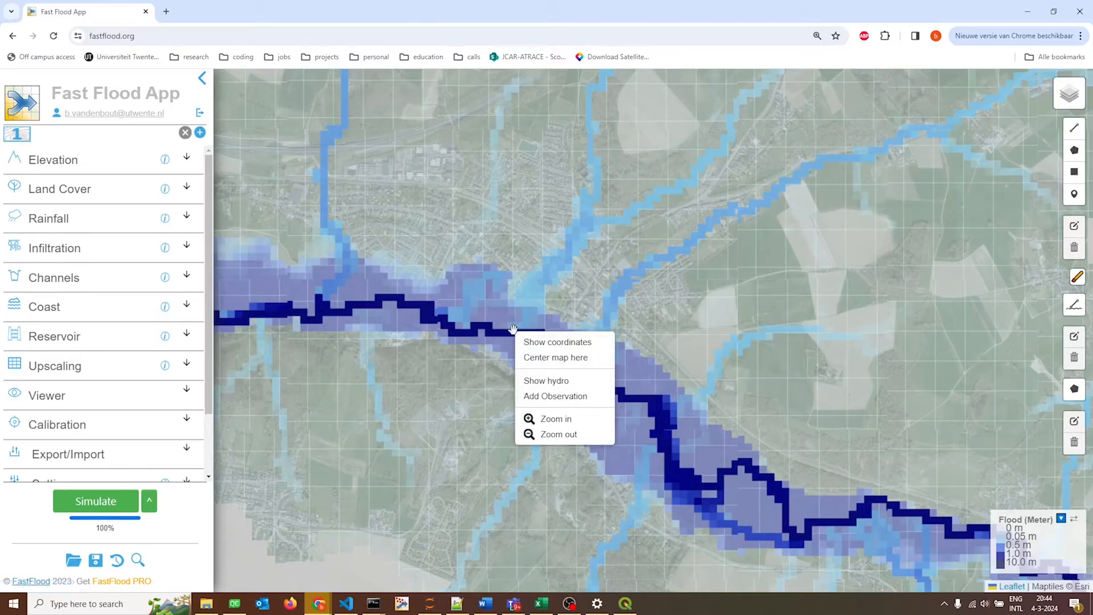
left_click(555, 397)
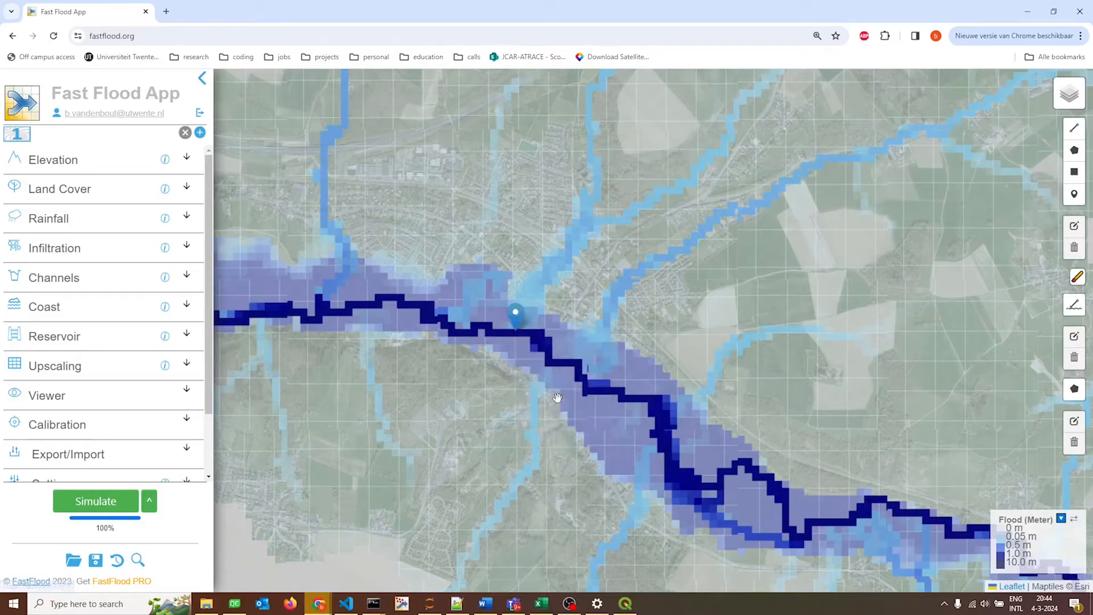
left_click(515, 315)
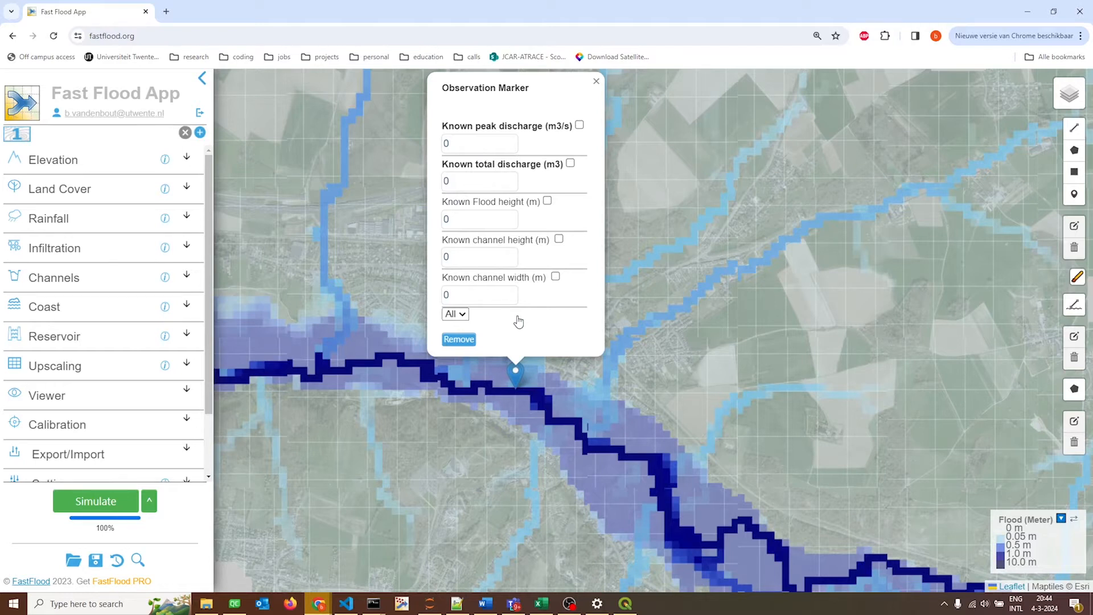
left_click(580, 125)
double_click(442, 145)
type("110")
left_click(596, 81)
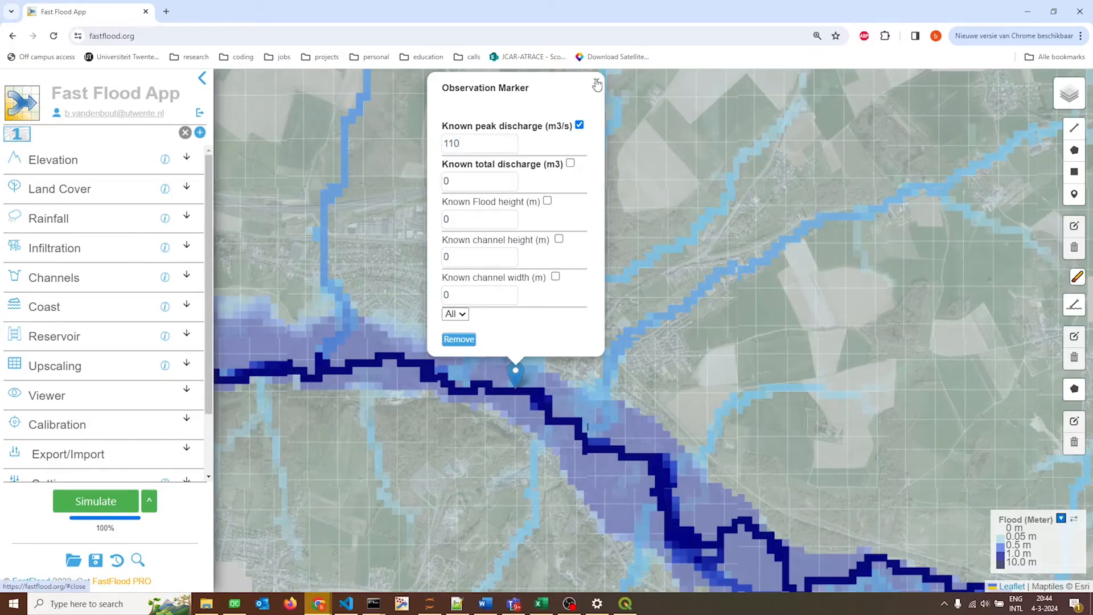
Load flood_observed.tif as the flood extent observation for calibration.
scroll(575, 337, "down", 3)
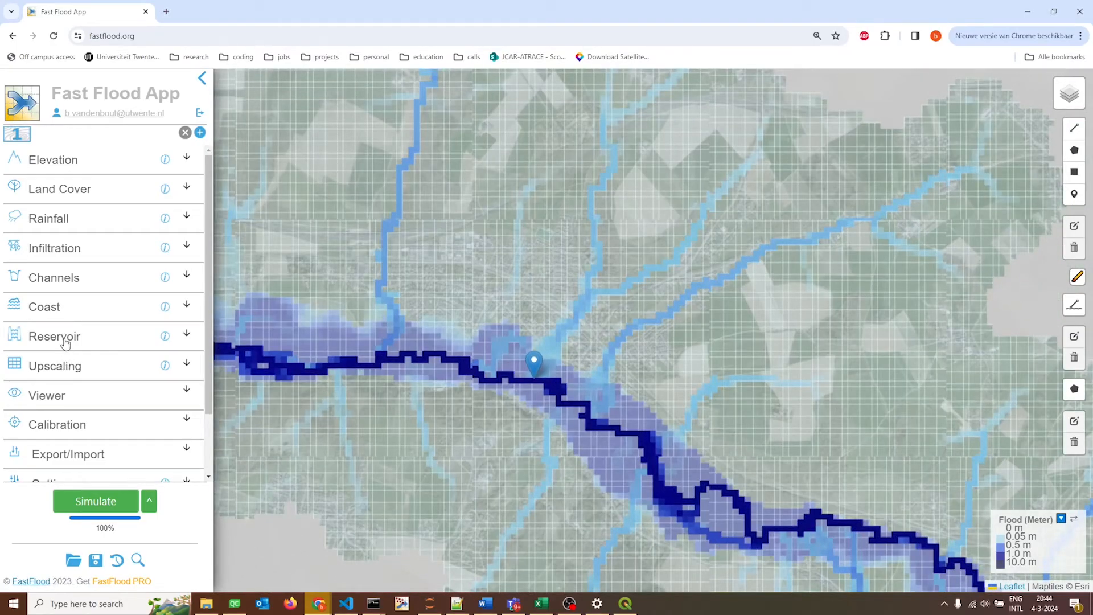
left_click(74, 422)
scroll(73, 370, "down", 3)
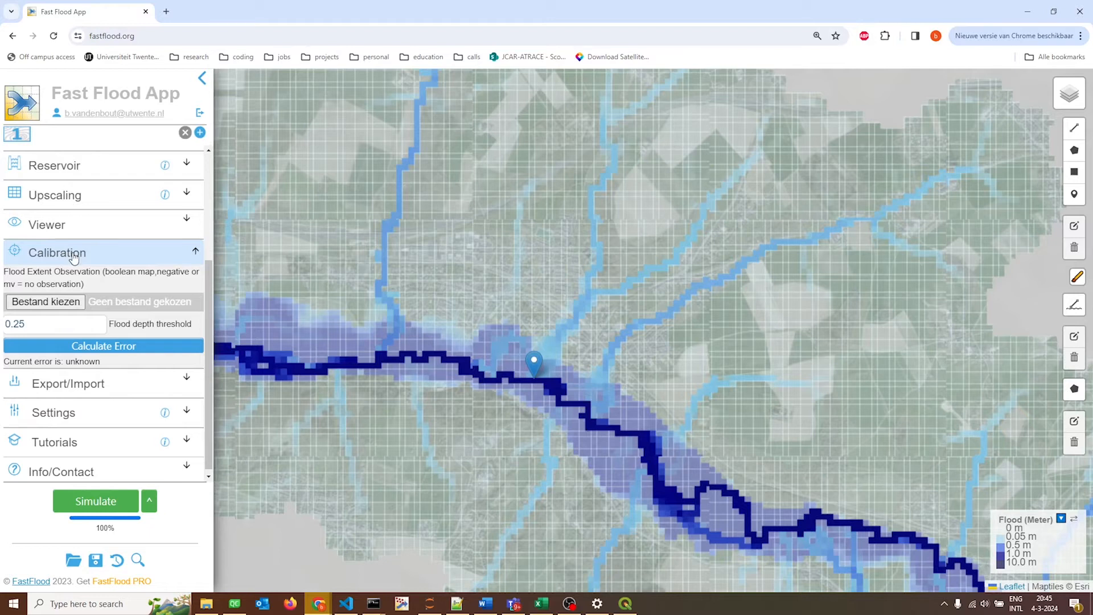
left_click(64, 308)
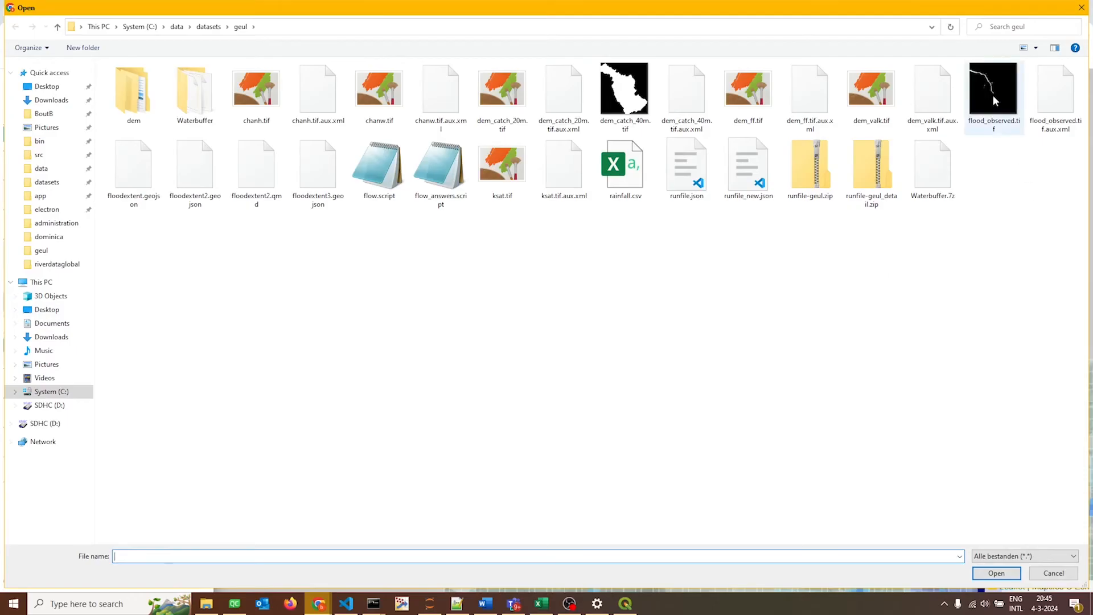
left_click(990, 91)
double_click(990, 91)
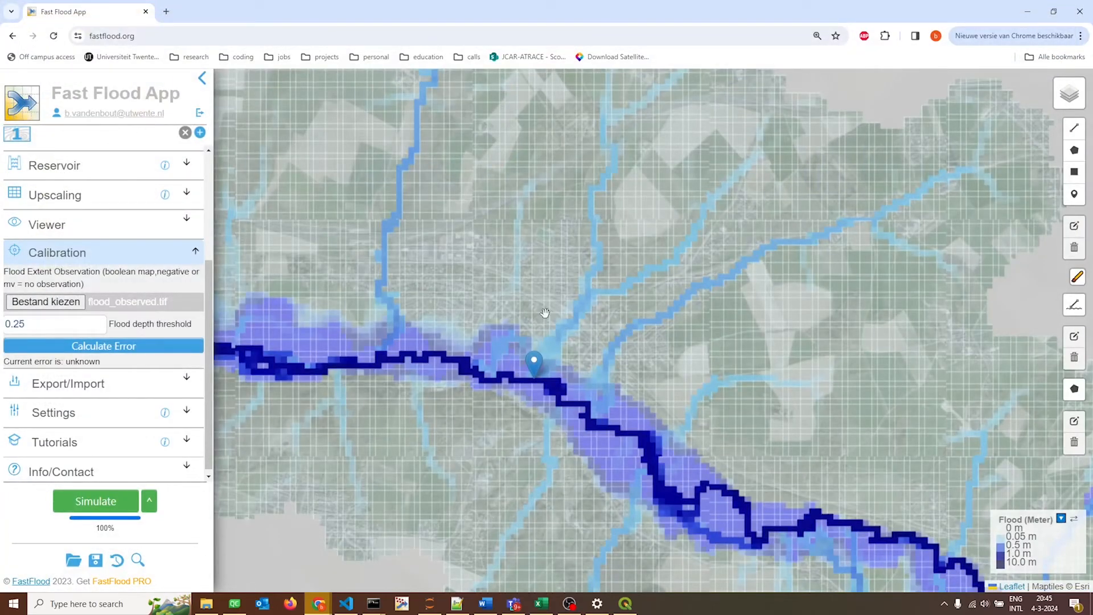
Hide the Discharge (m3/s) layer and toggle Water Height (m) off and on to compare the simulated flood with the observed extent.
mouse_move(1073, 85)
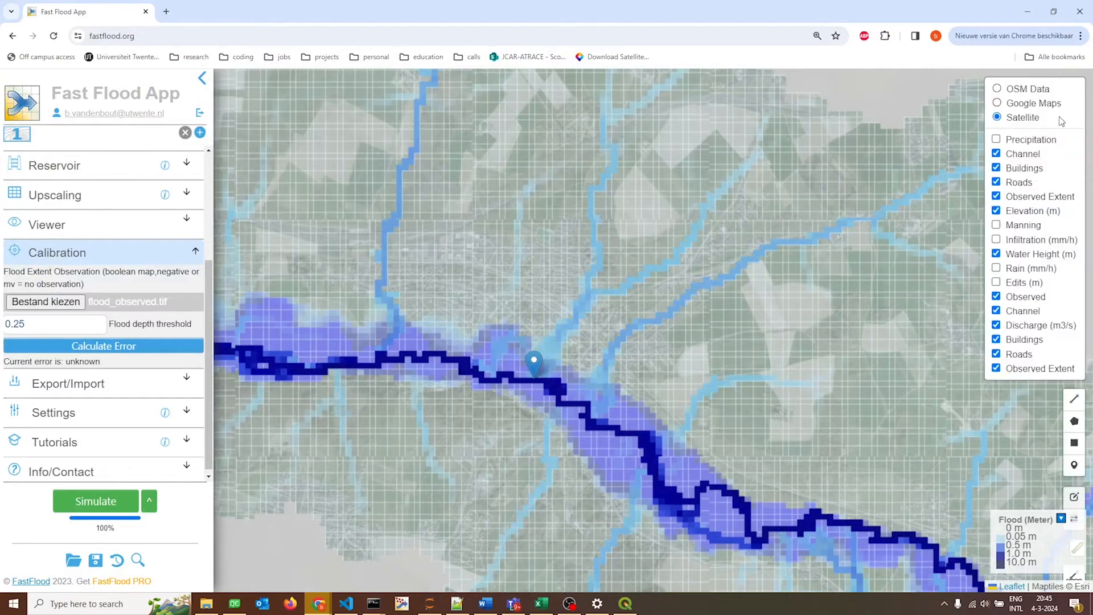
left_click(1028, 329)
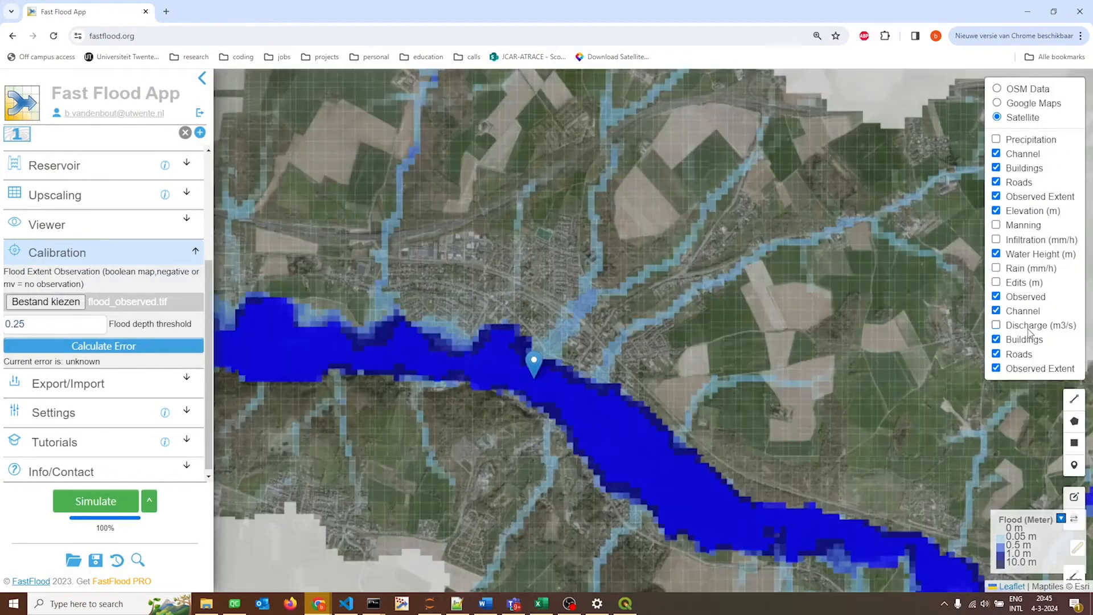
left_click(1029, 256)
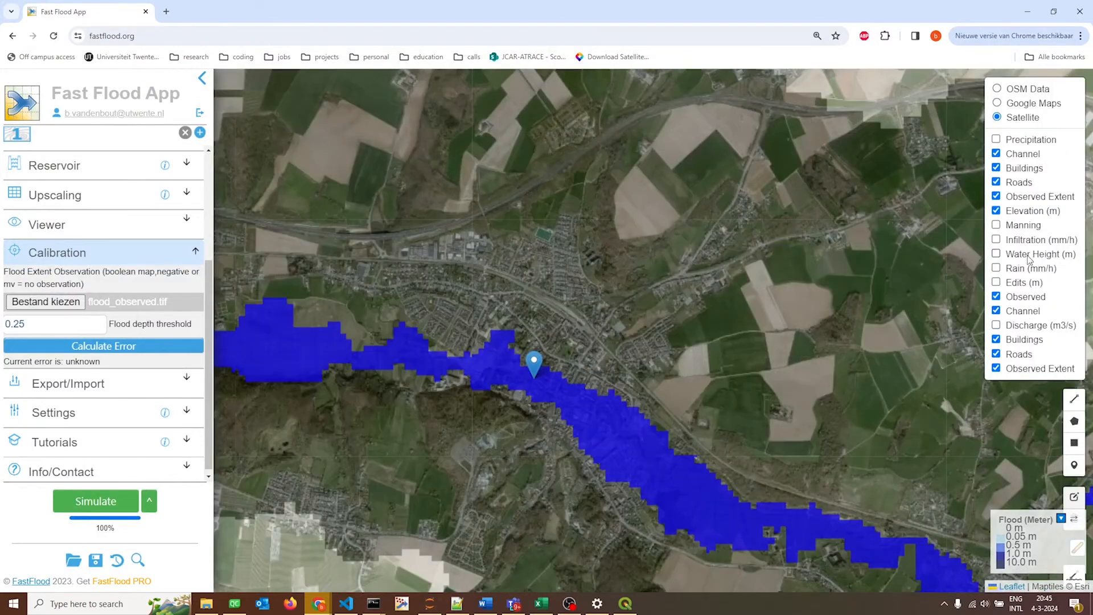
left_click(1030, 257)
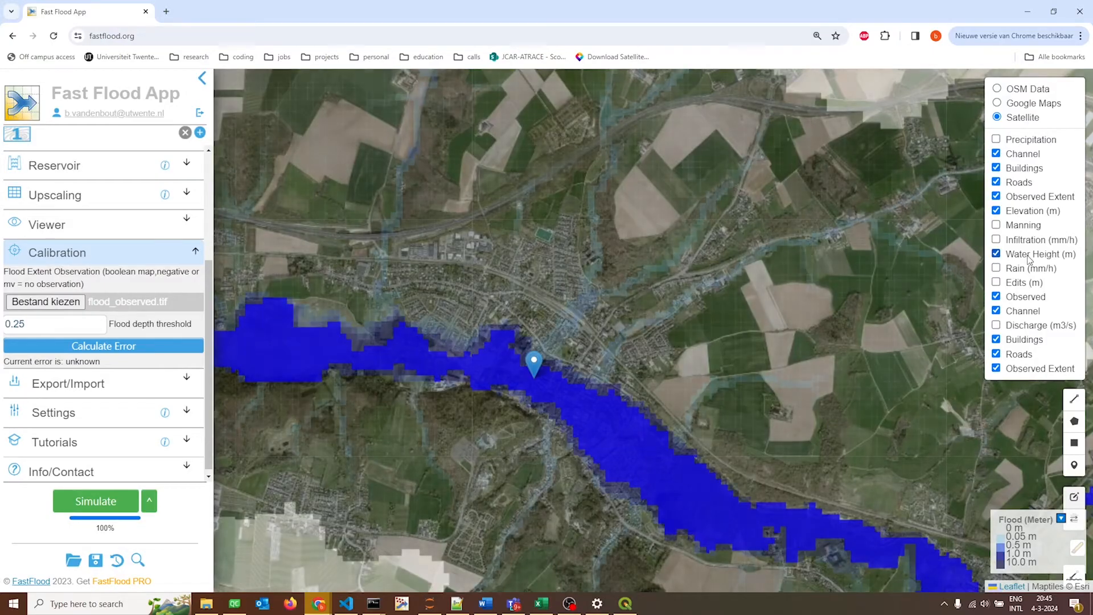
left_click_drag(622, 391, 629, 386)
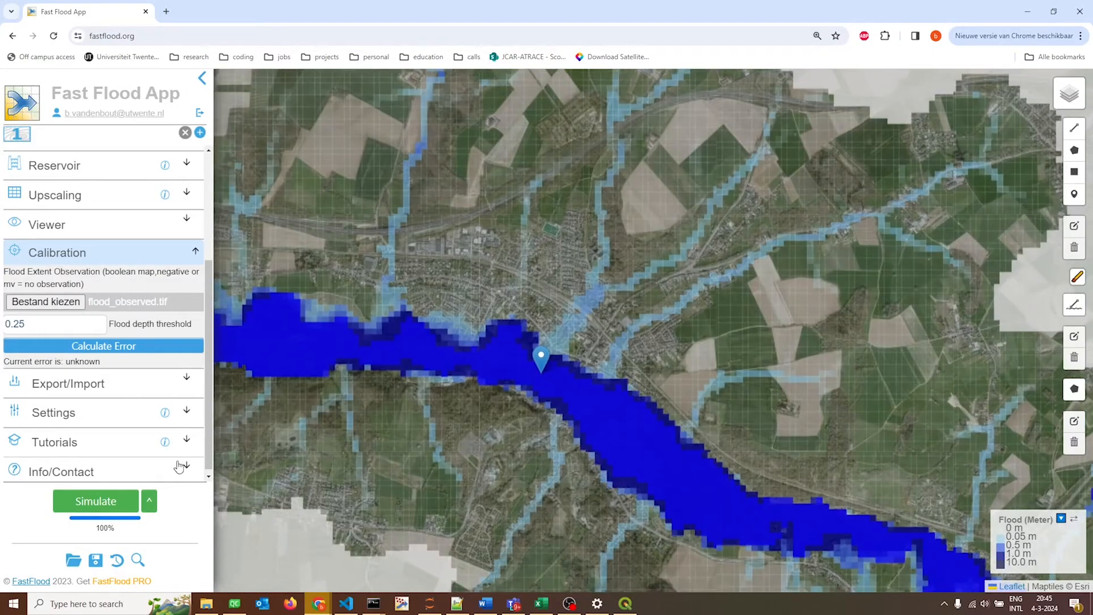
Calculate the simulation's error against the observed flood extent and the discharge observation.
left_click(130, 350)
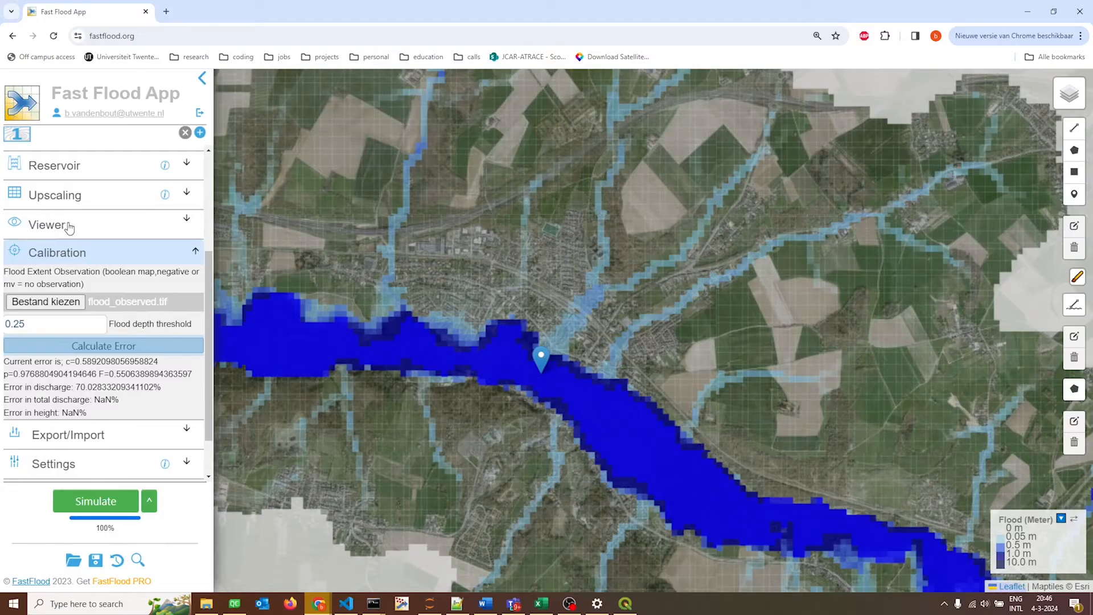
left_click(71, 263)
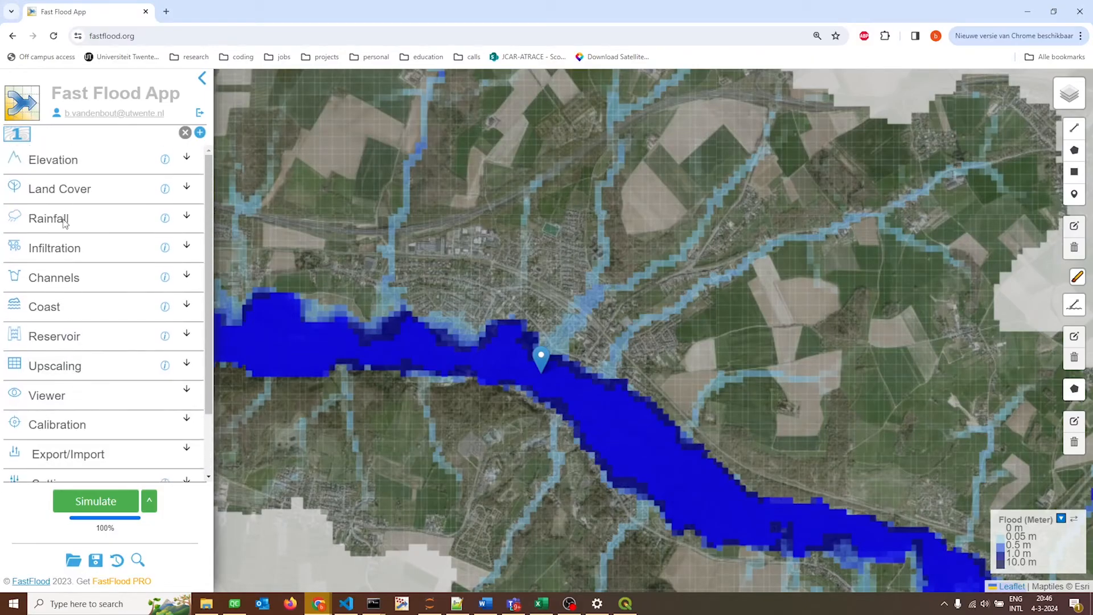
Review the multiplier settings of the infiltration and land cover inputs.
left_click(64, 261)
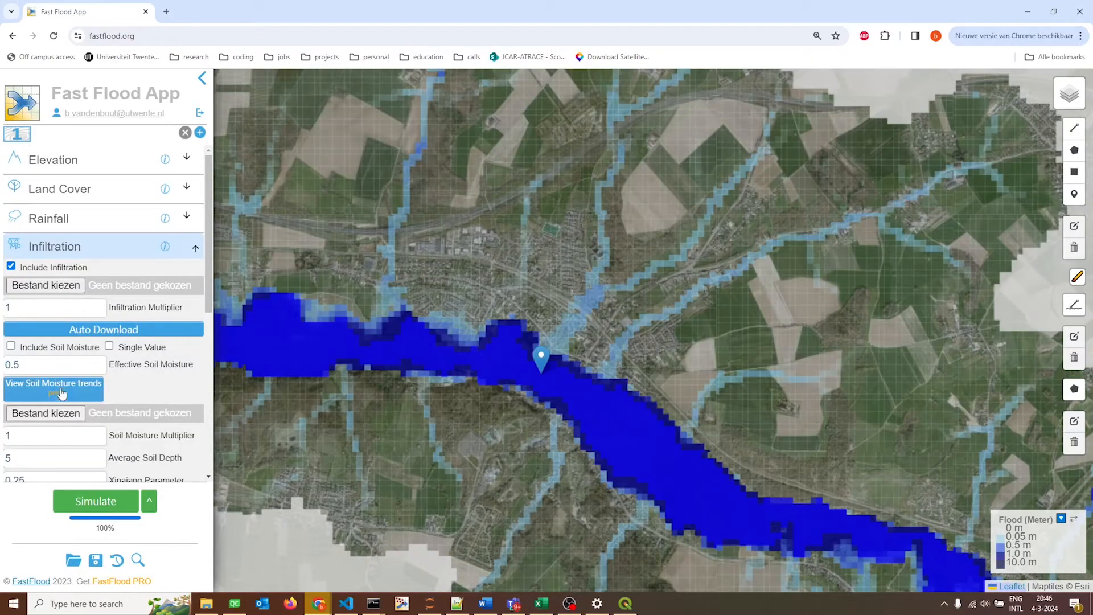
double_click(3, 312)
left_click(83, 248)
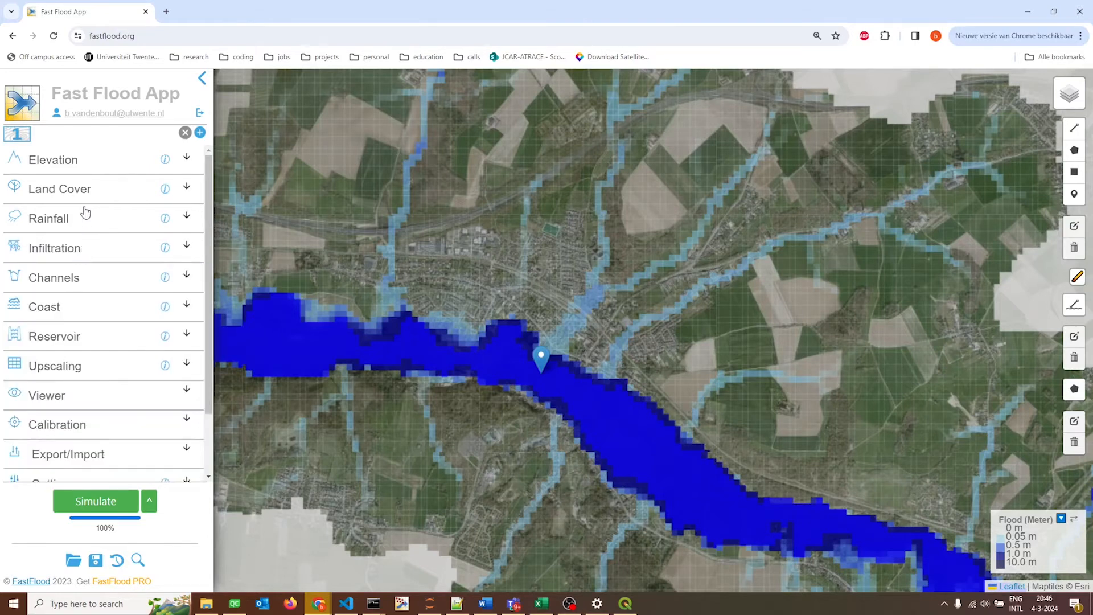
left_click(86, 195)
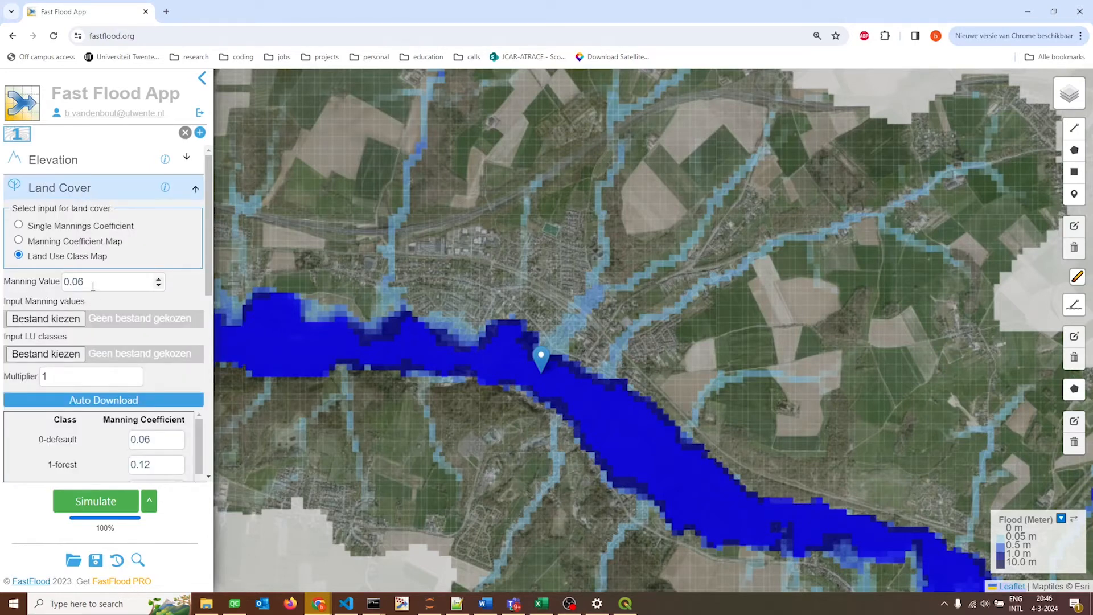
double_click(44, 377)
left_click(117, 192)
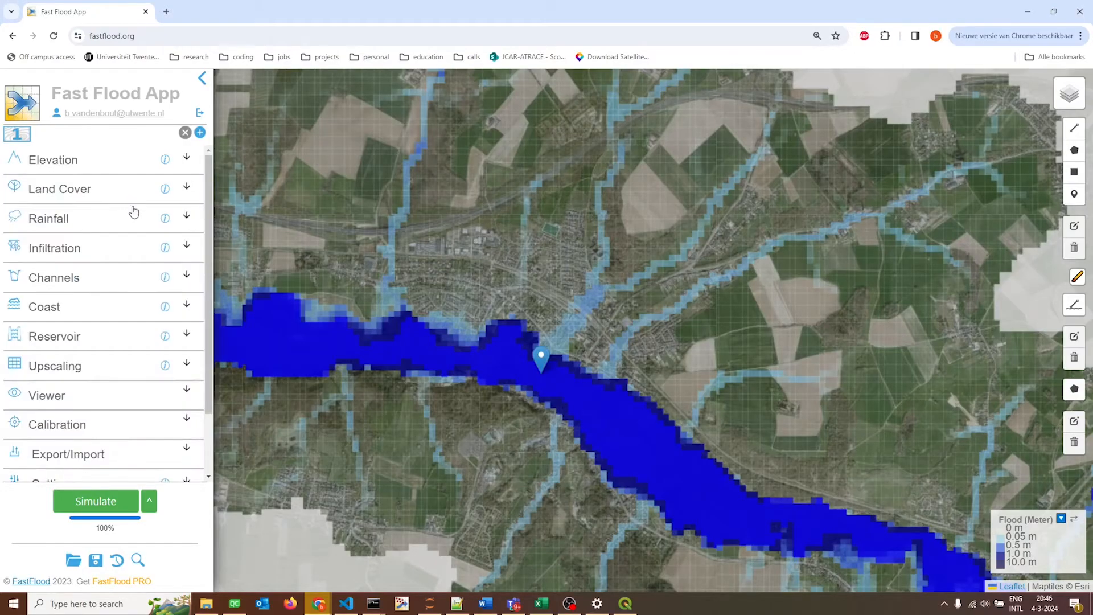
Run an auto-calibration of the Manning and Infiltration multipliers with 6 variations each between 0.5 and 1.5.
left_click(150, 504)
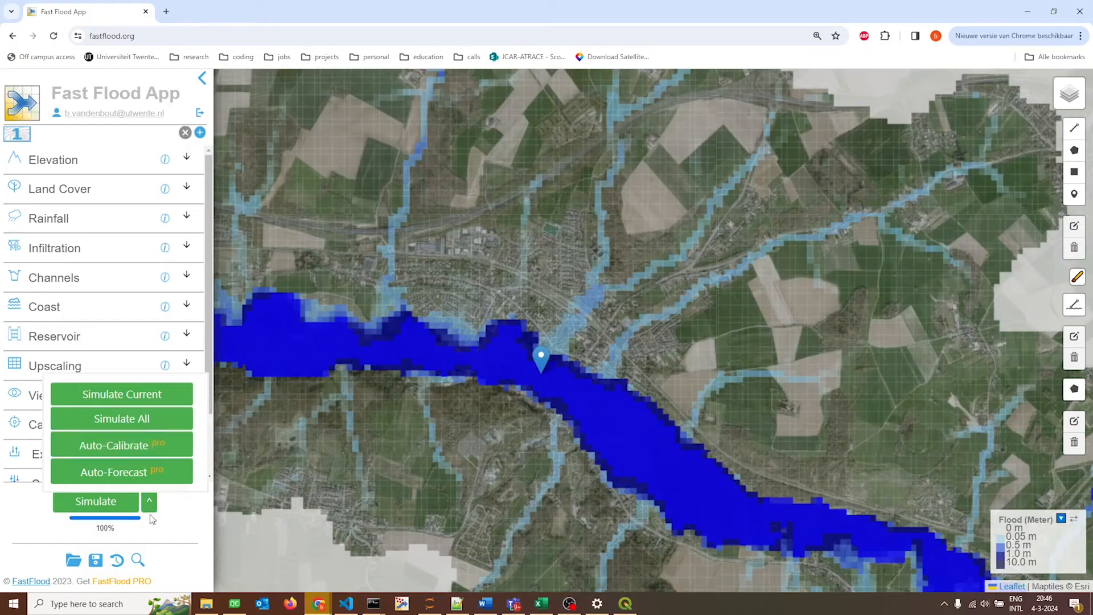
left_click(115, 452)
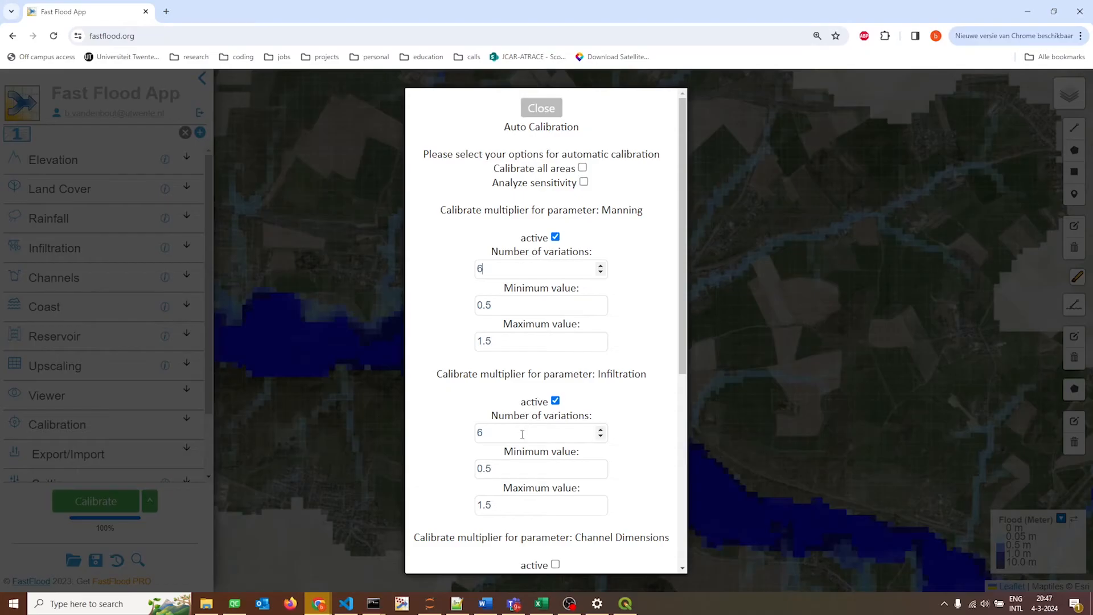
left_click(518, 308)
left_click(517, 341)
left_click(559, 432)
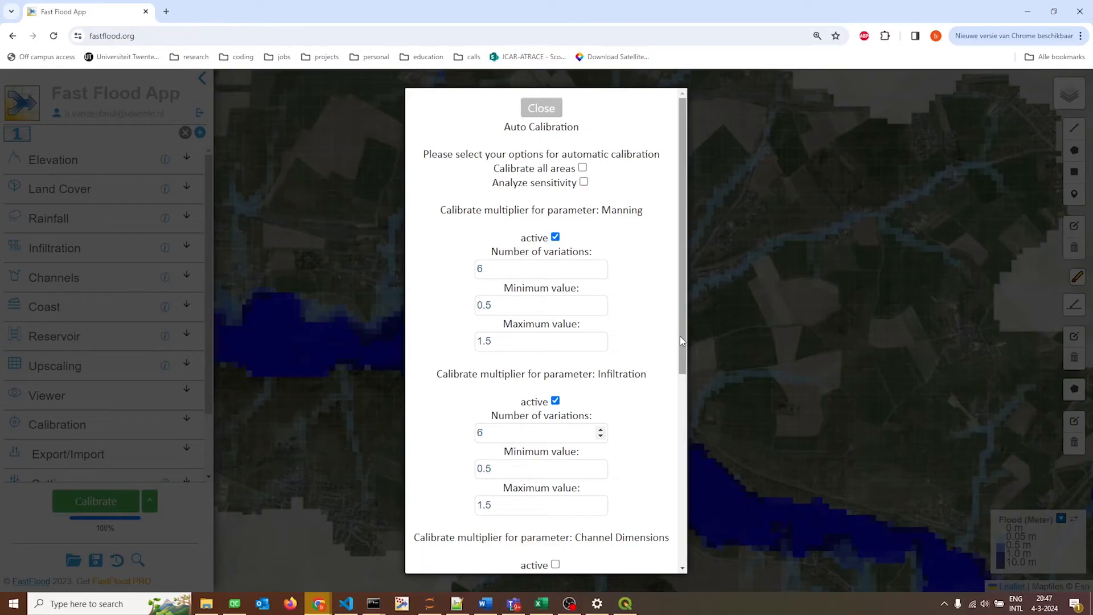
left_click_drag(680, 339, 605, 545)
scroll(605, 544, "up", 6)
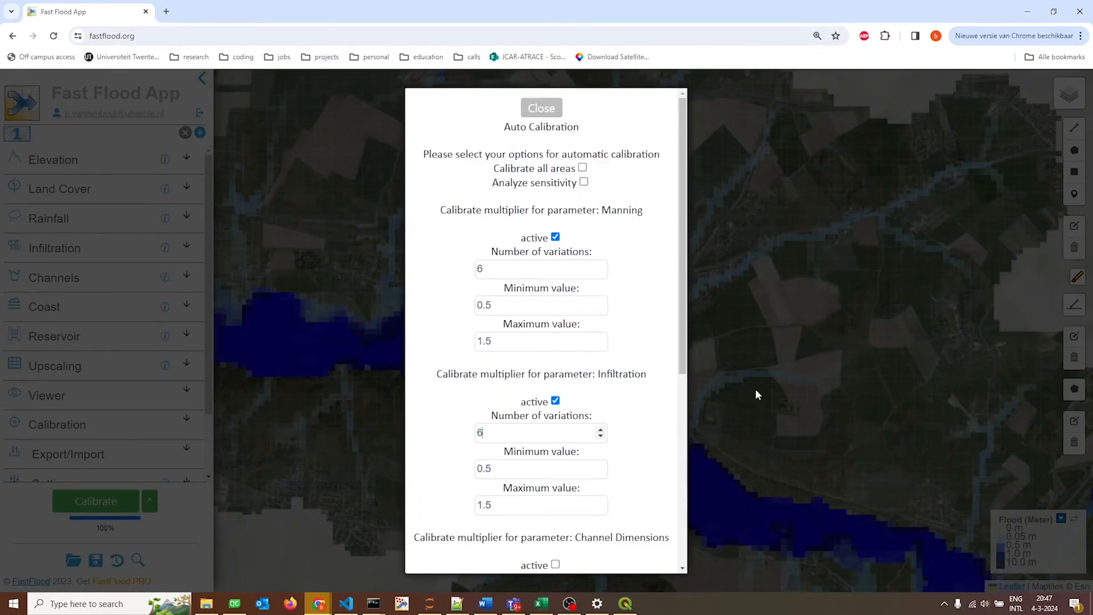
scroll(663, 421, "down", 6)
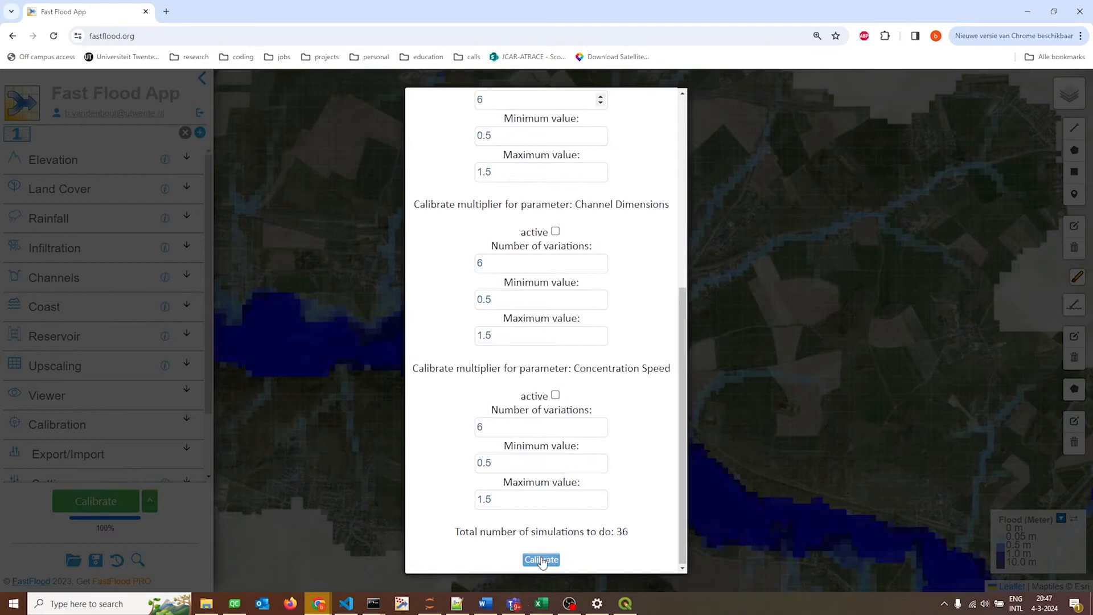
left_click(542, 560)
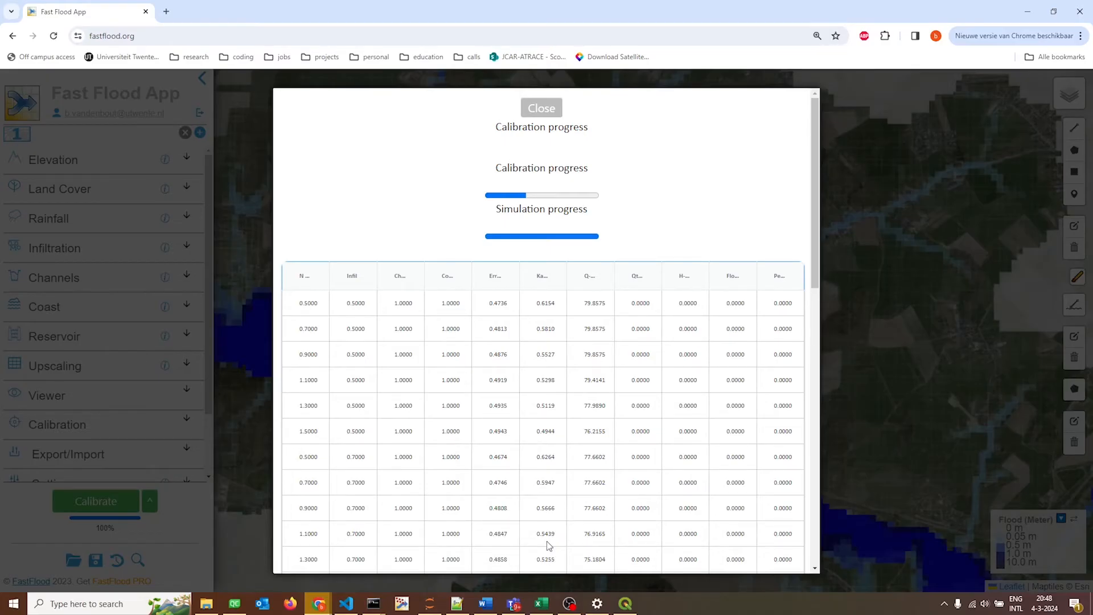
Examine the calibration results table, the best parameter combination and the error chart, including the Manning curve's lowest point.
scroll(804, 289, "down", 5)
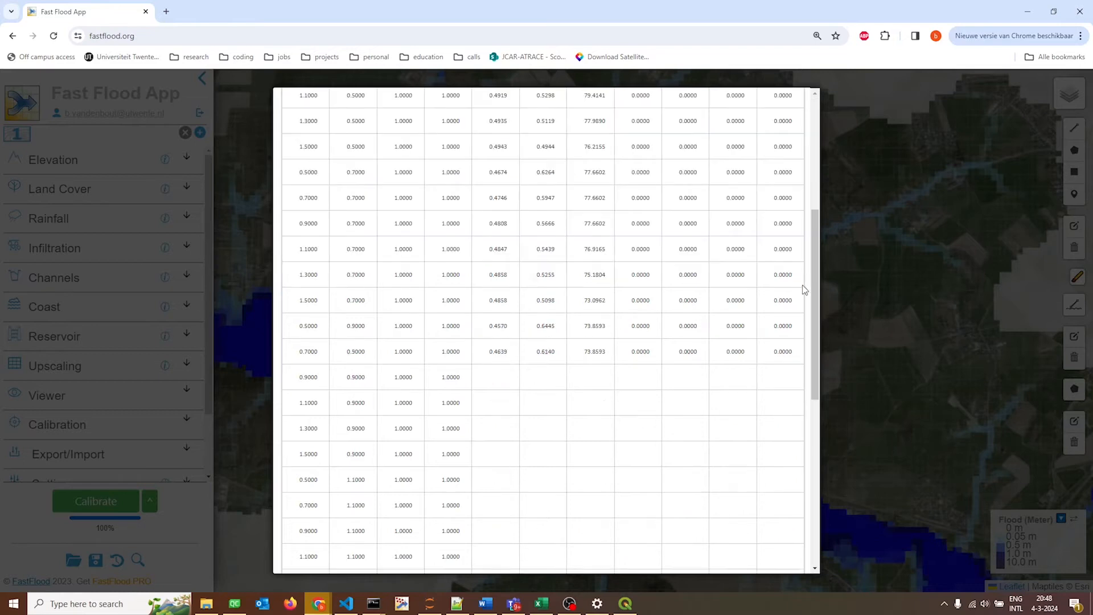
scroll(626, 395, "down", 3)
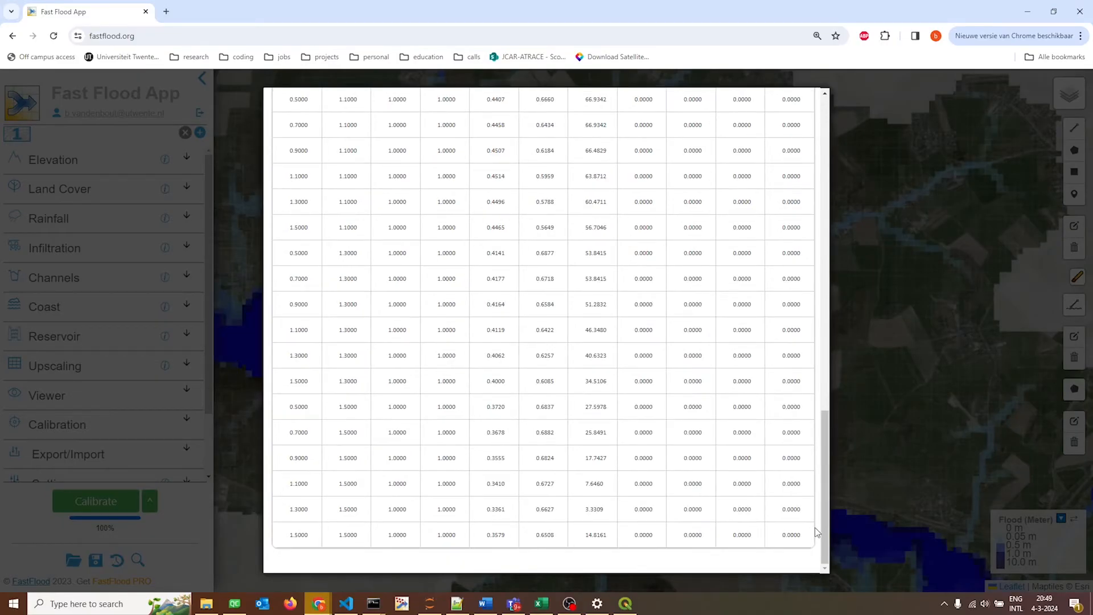
left_click_drag(824, 528, 828, 228)
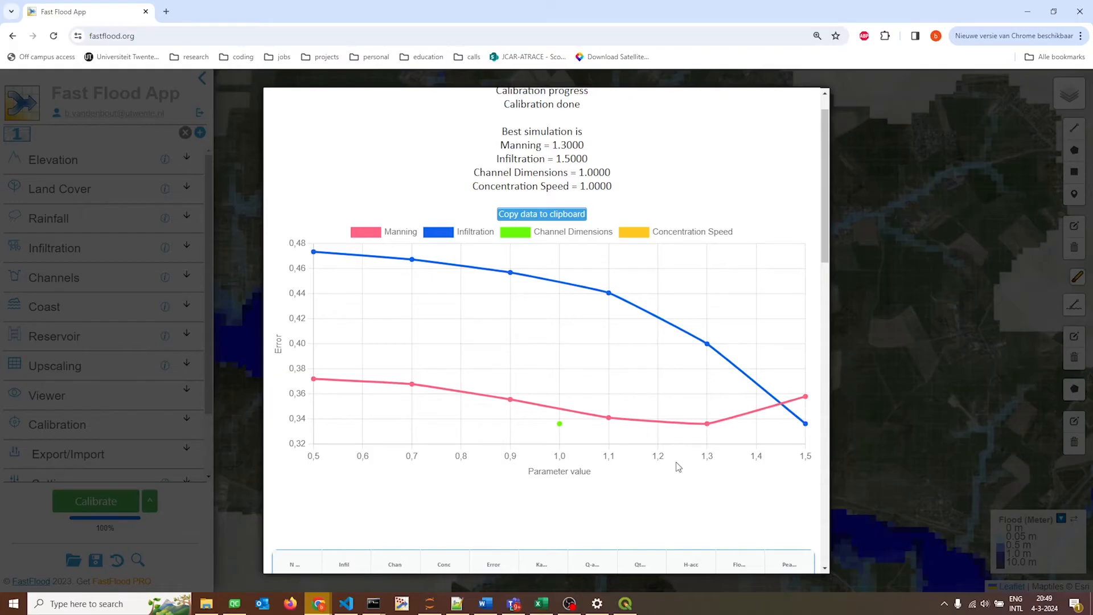
mouse_move(706, 427)
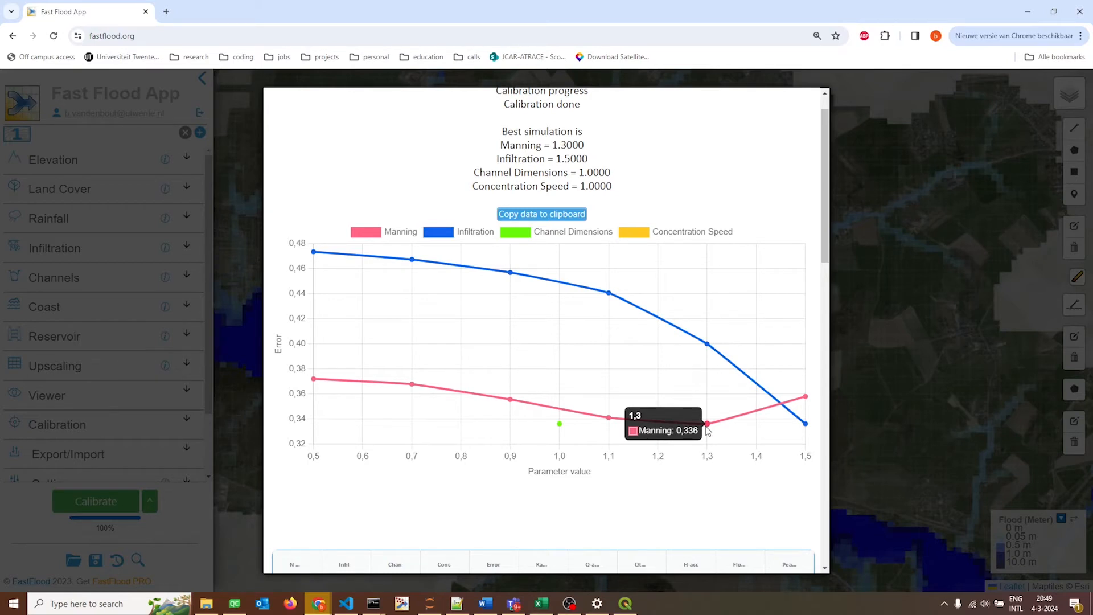
scroll(707, 428, "up", 1)
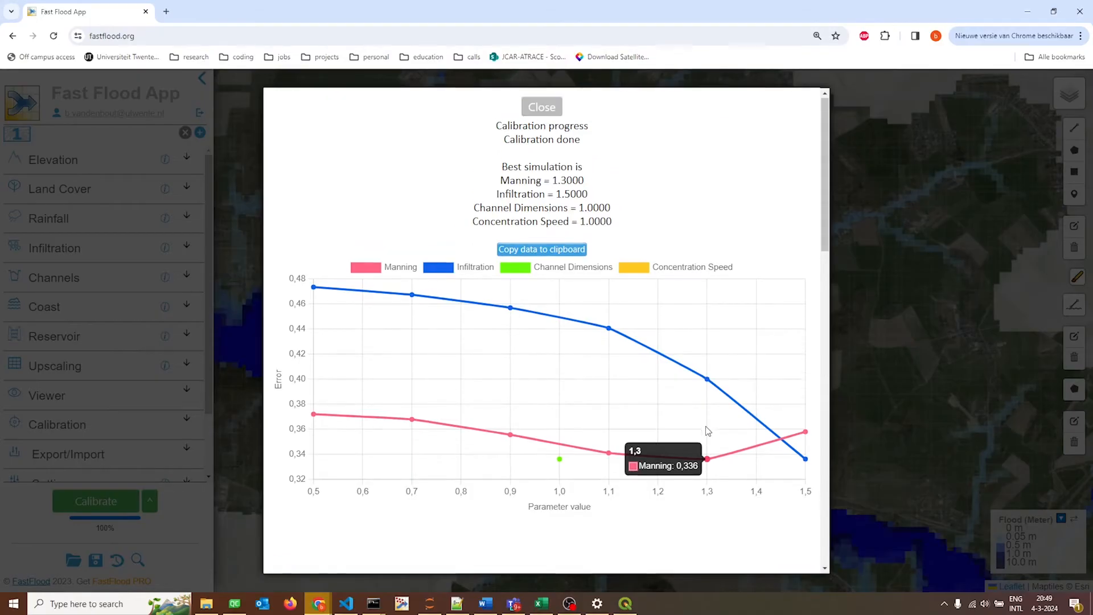
left_click(164, 336)
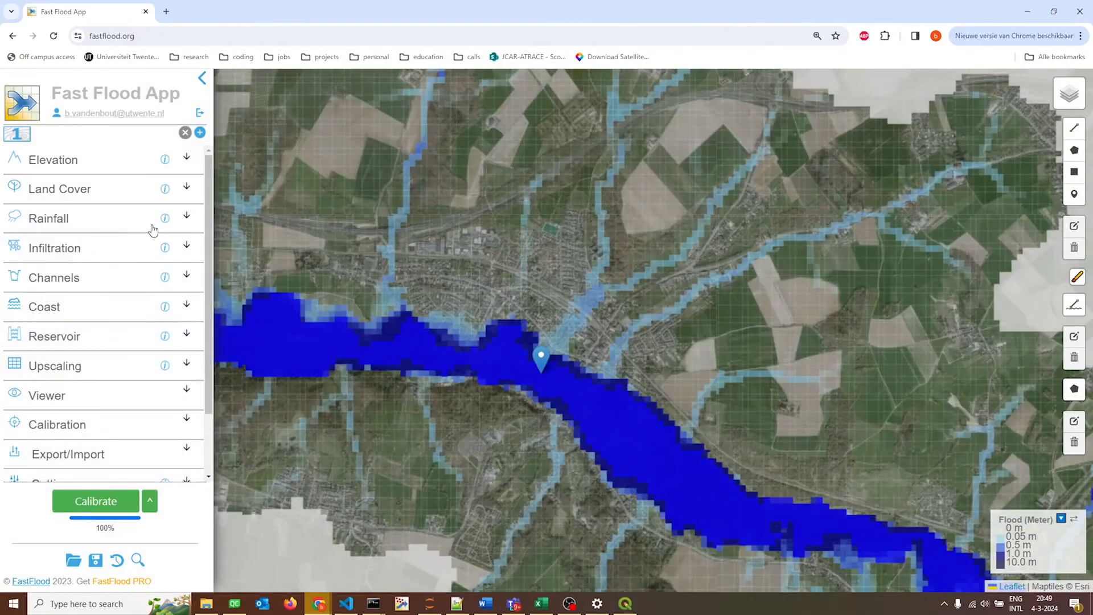
Set the land cover Manning multiplier to 1.3.
left_click(73, 193)
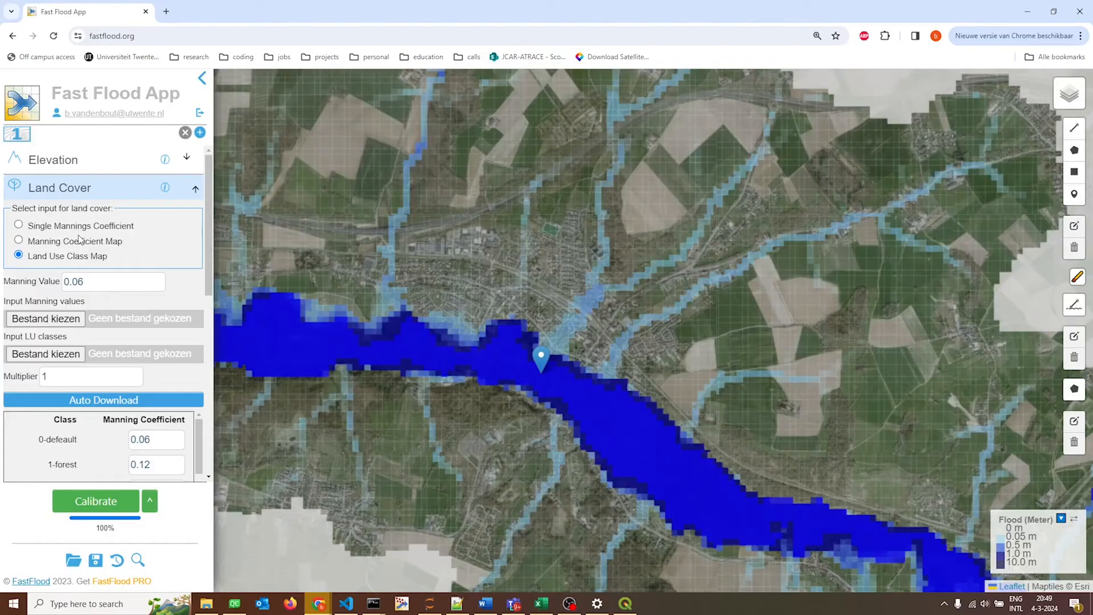
left_click(71, 381)
type(".3")
double_click(103, 379)
left_click(84, 193)
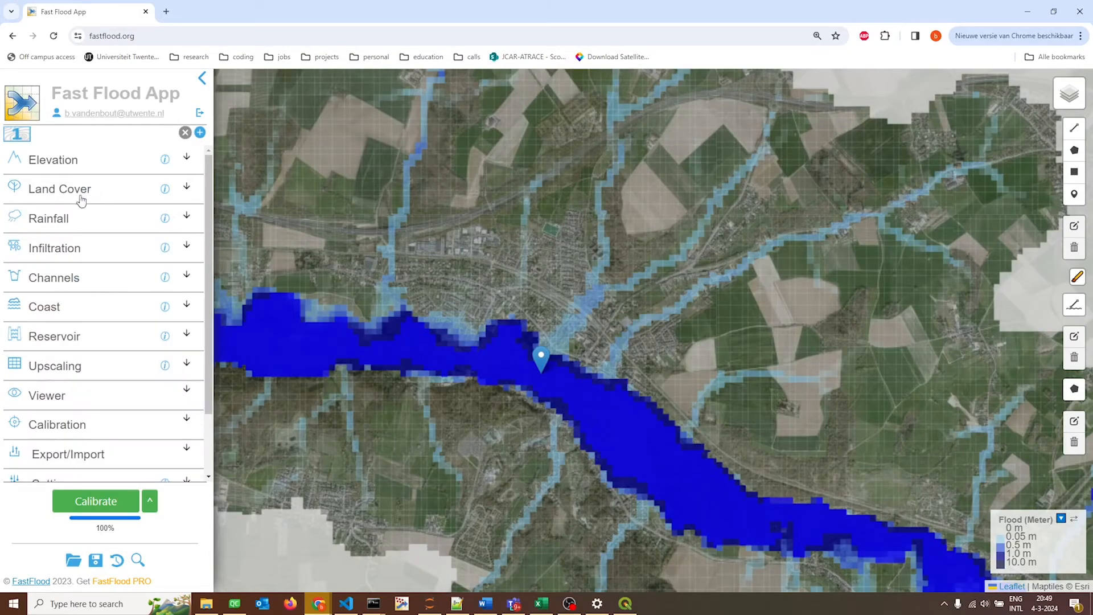
Set the infiltration multiplier to 1.5.
left_click(71, 248)
scroll(74, 368, "down", 3)
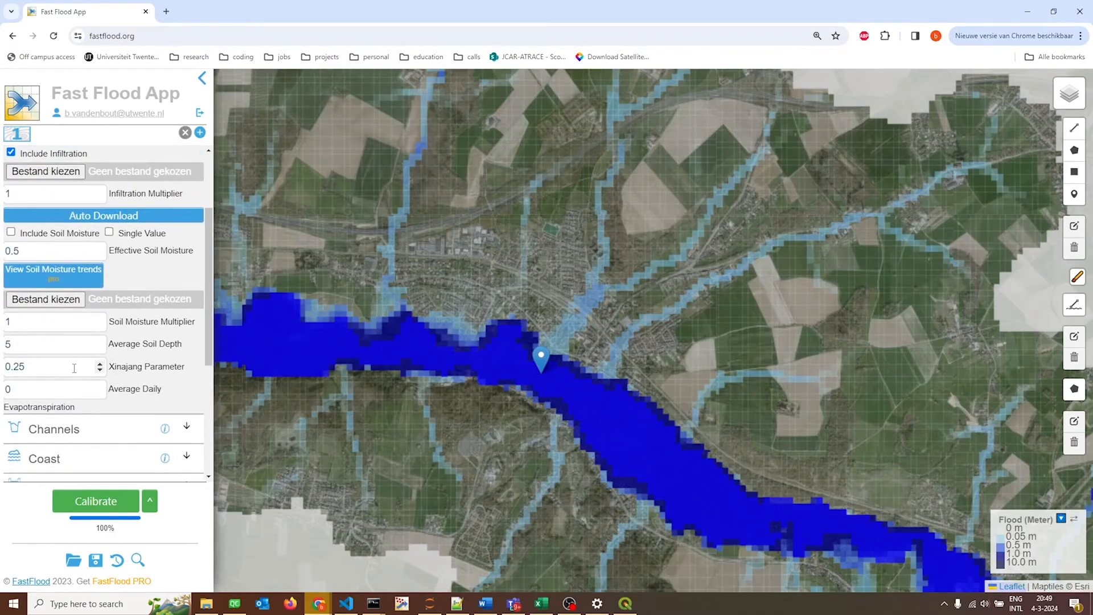
scroll(72, 364, "up", 1)
left_click(48, 256)
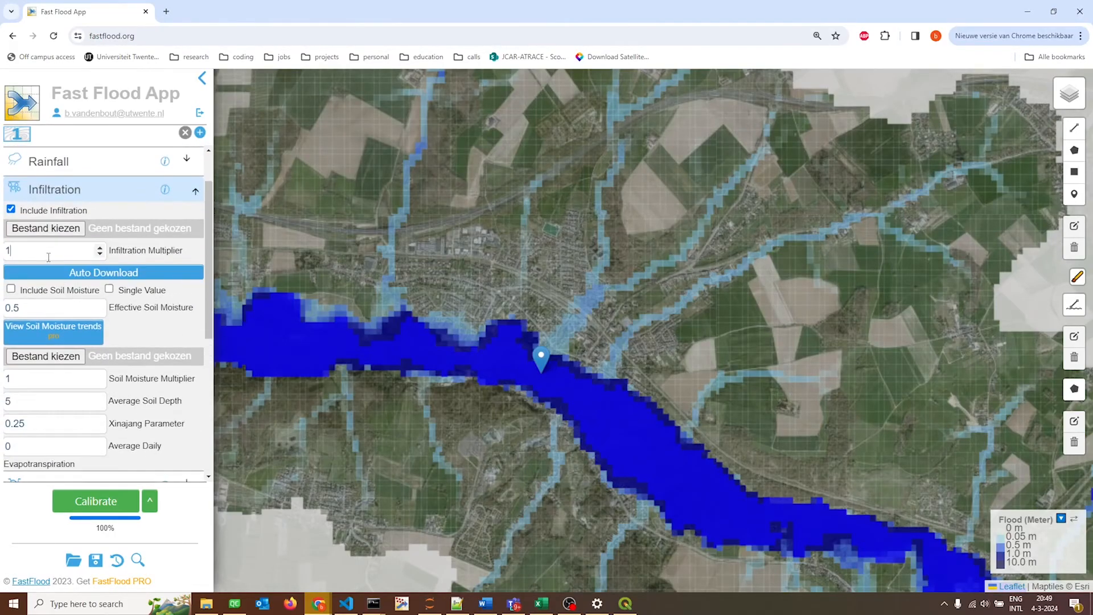
type(".5")
left_click(81, 190)
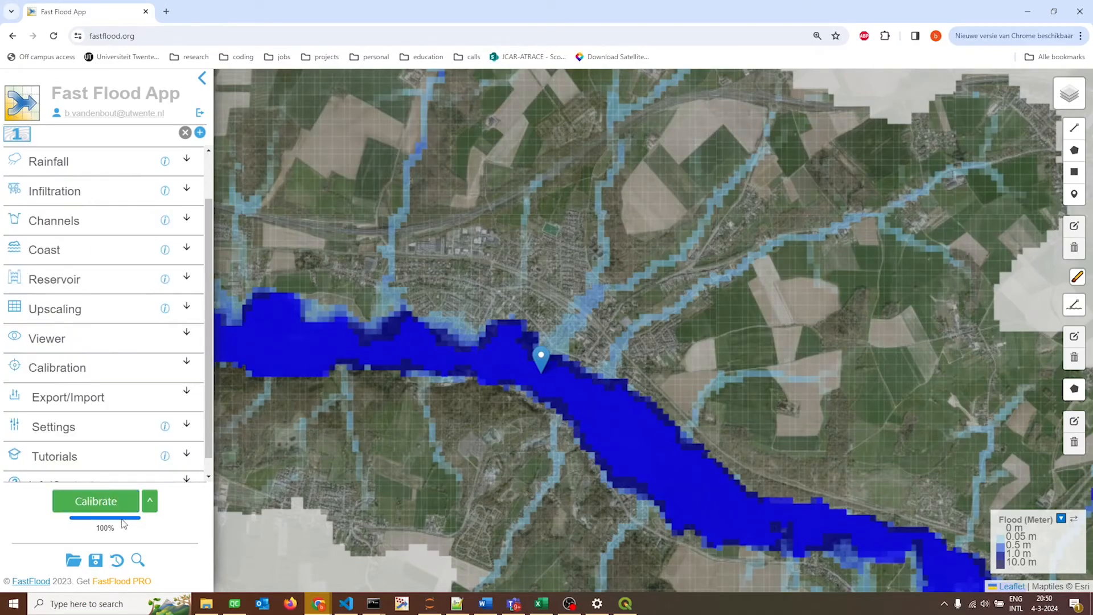
Run the simulation for the current area with the calibrated multipliers.
left_click(149, 501)
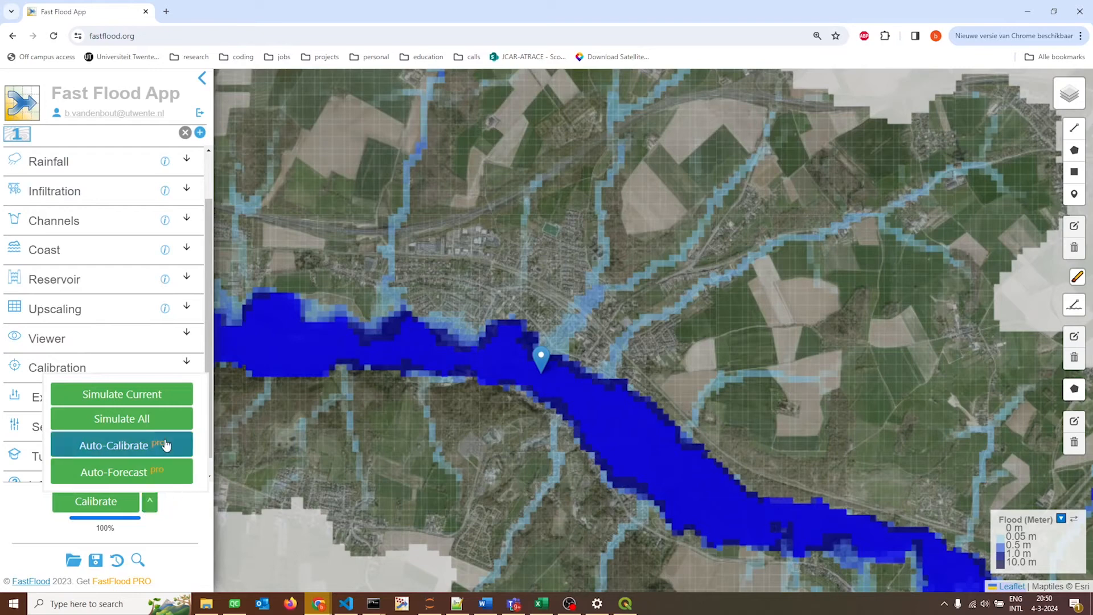
left_click(123, 403)
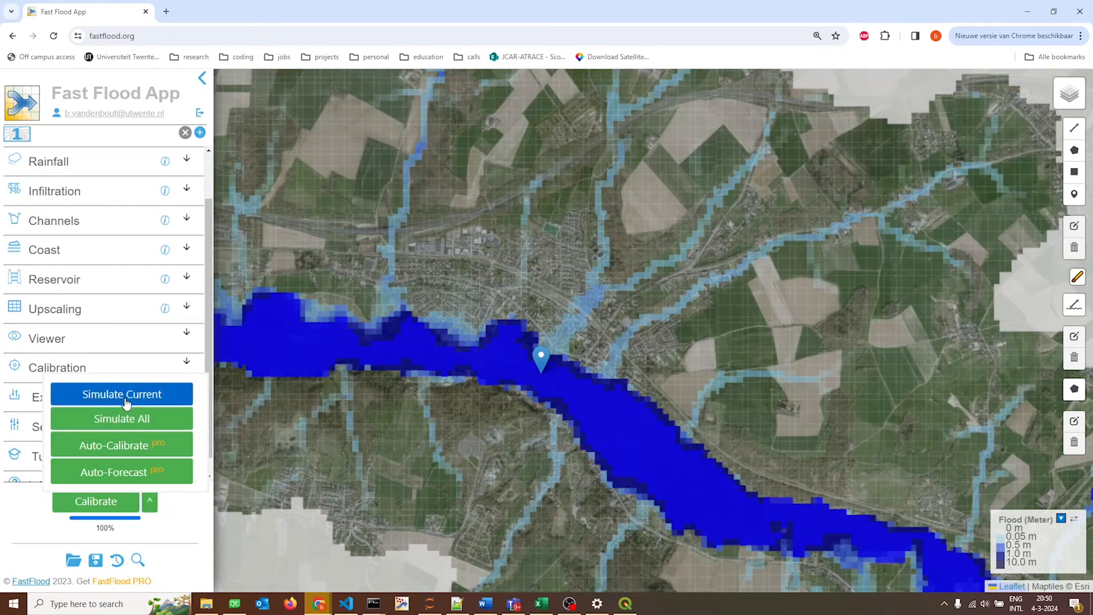
left_click(127, 403)
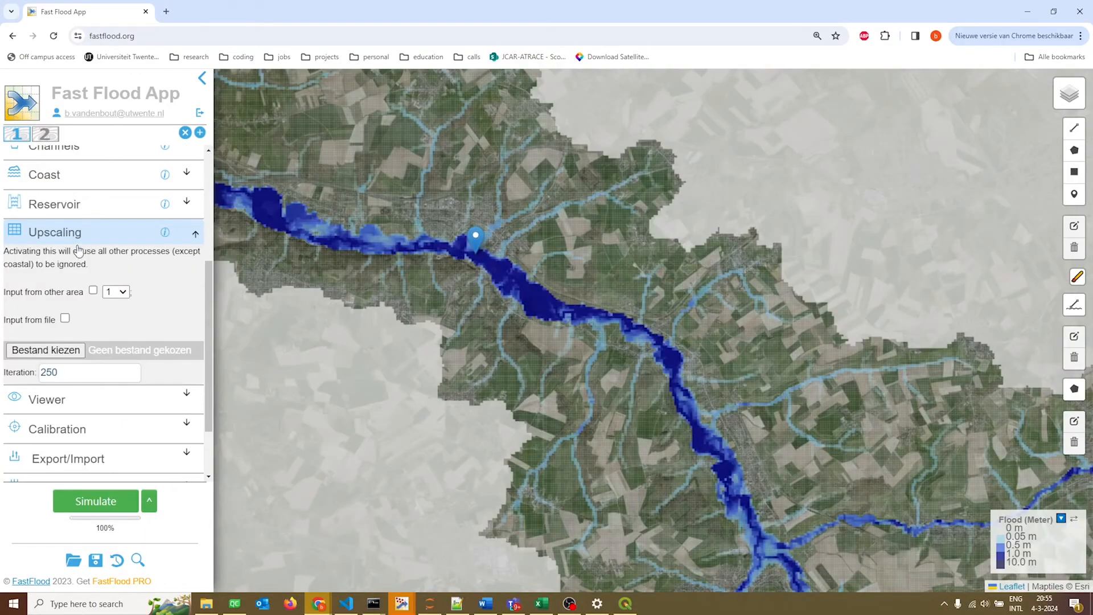
Overlay the flood extent file floodextent3.geojson on the simulated flood and compare the two along the river near the marker.
left_click(78, 236)
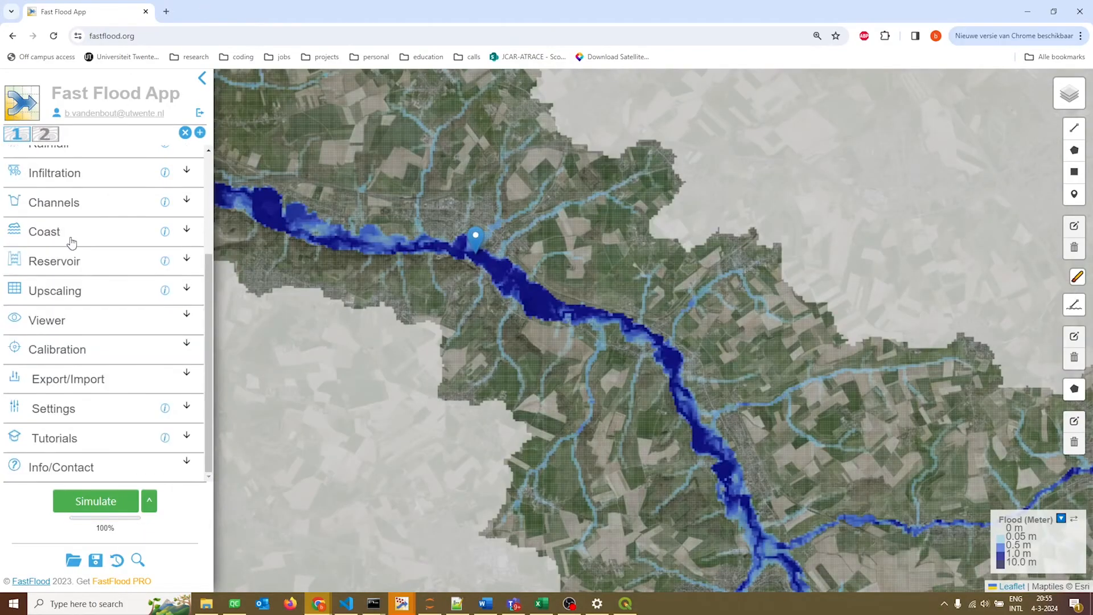
left_click(62, 322)
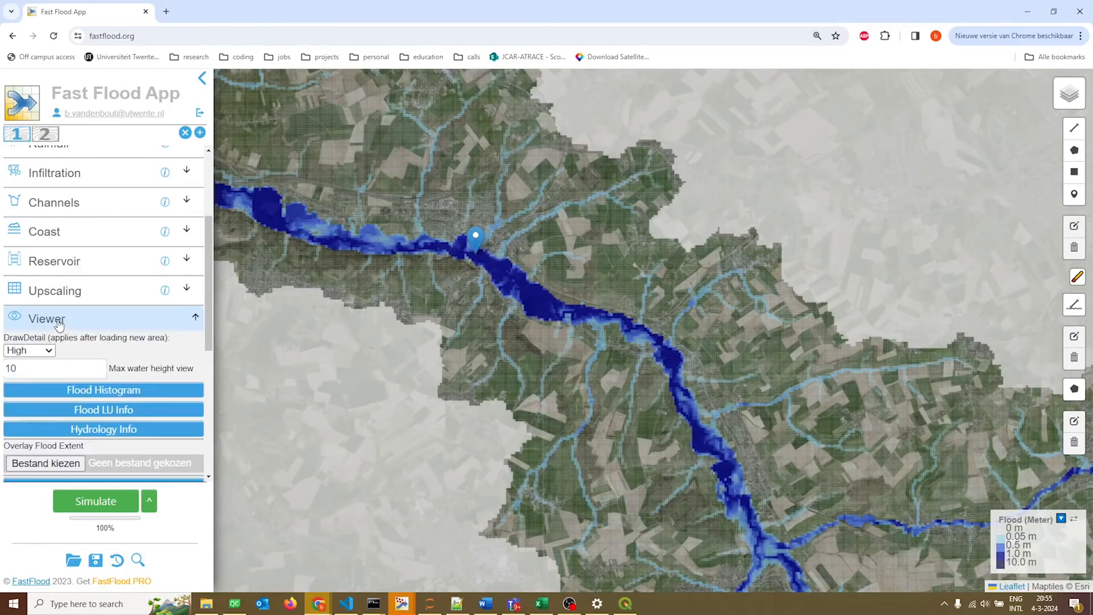
scroll(51, 284, "down", 1)
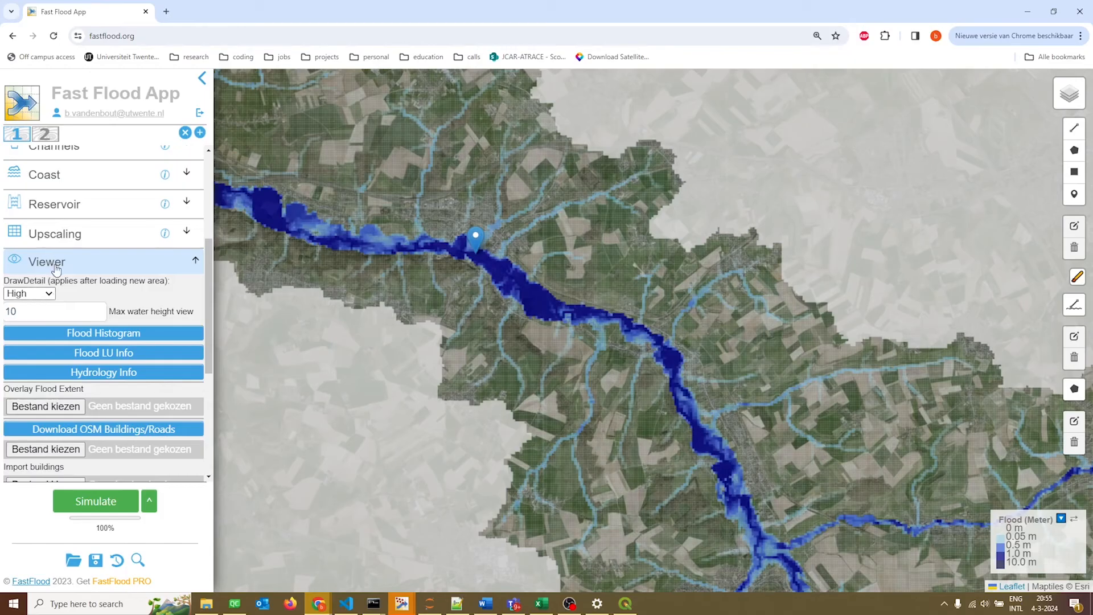
scroll(56, 269, "down", 2)
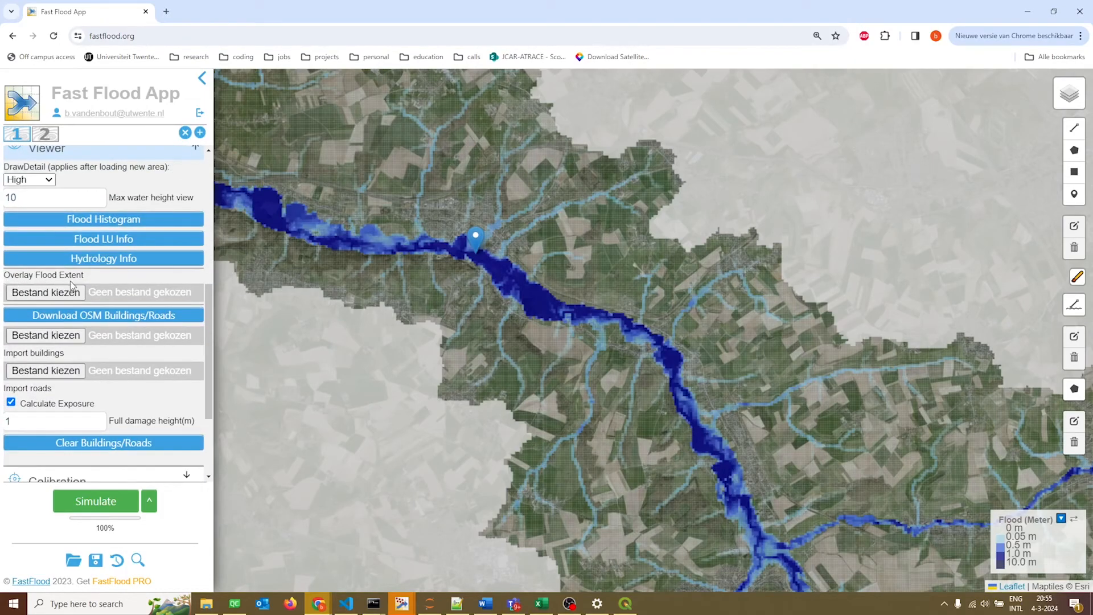
left_click(53, 295)
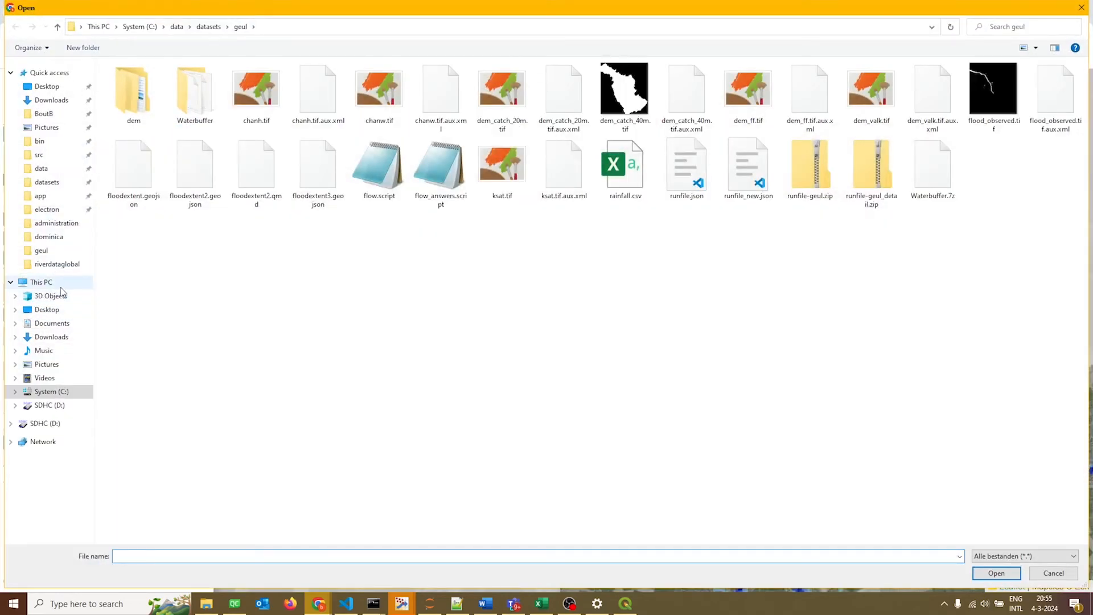
left_click(305, 204)
double_click(305, 204)
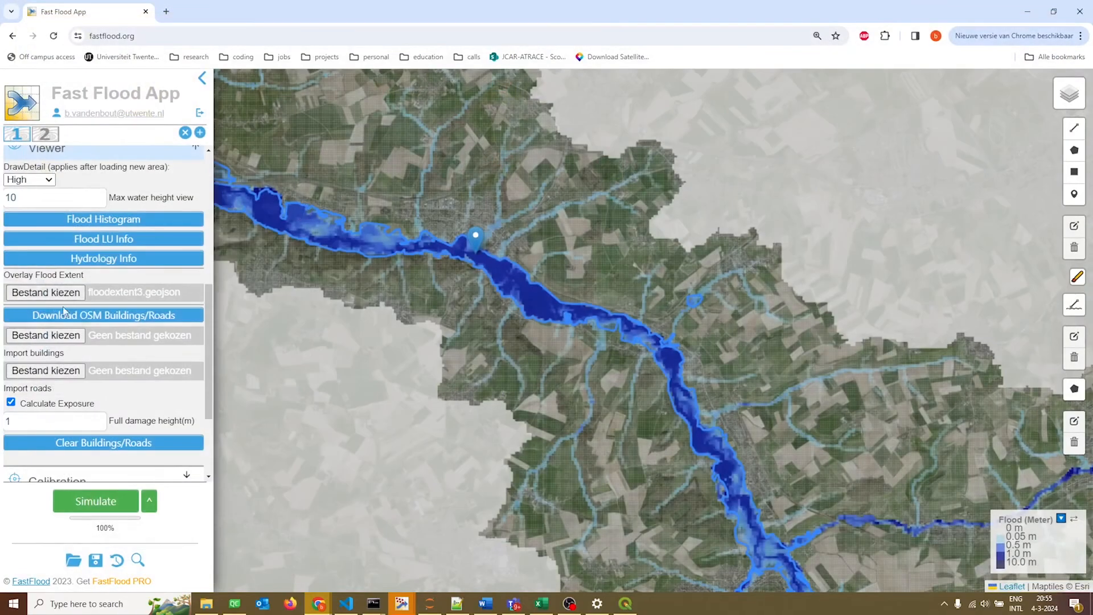
scroll(484, 262, "up", 1)
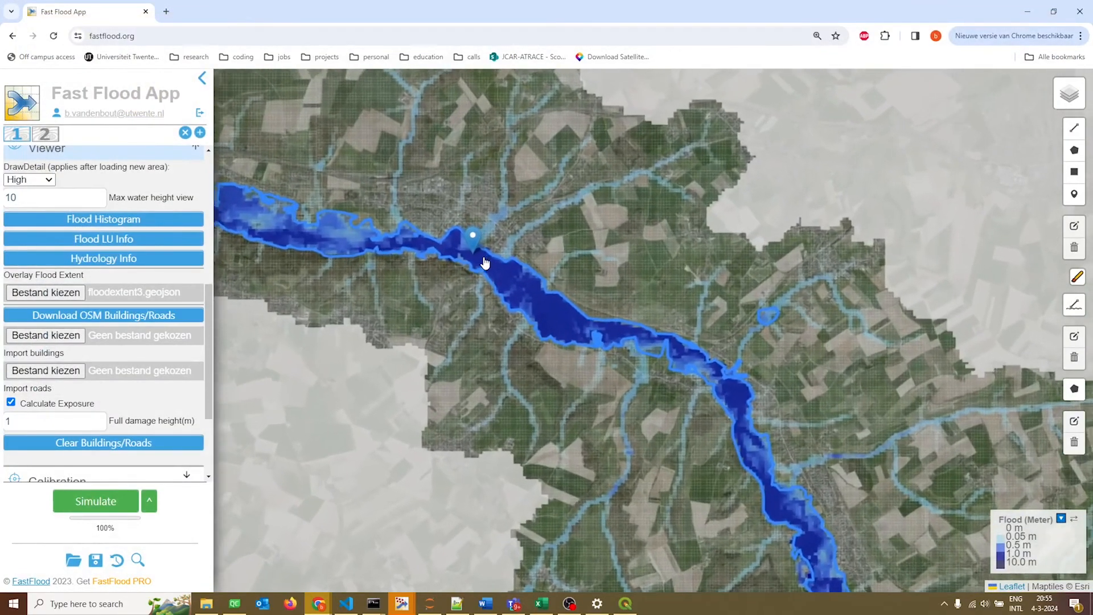
scroll(485, 263, "up", 2)
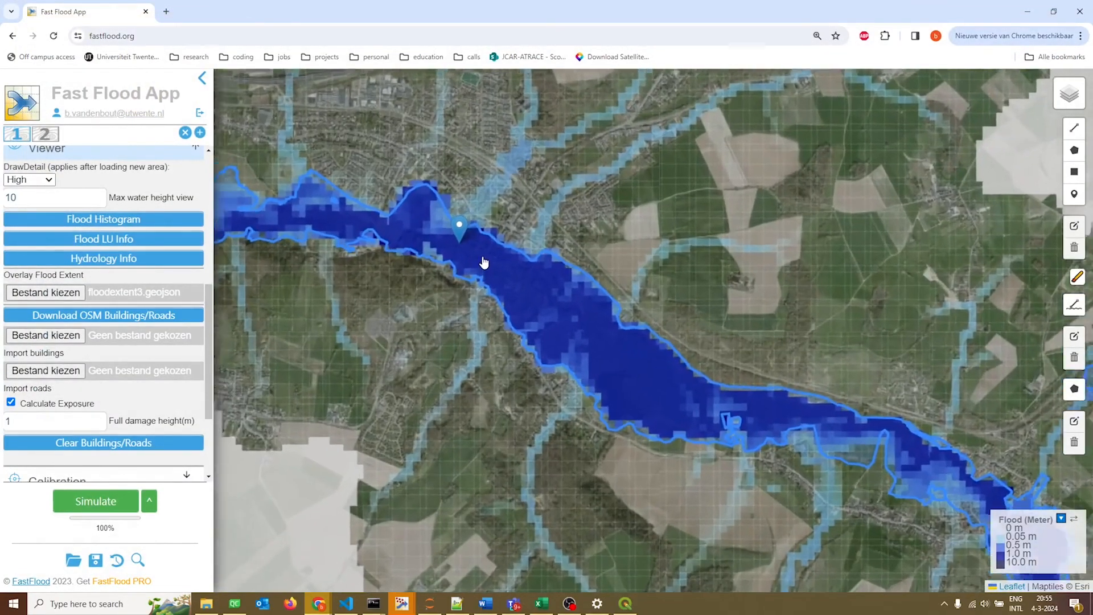
scroll(485, 262, "up", 1)
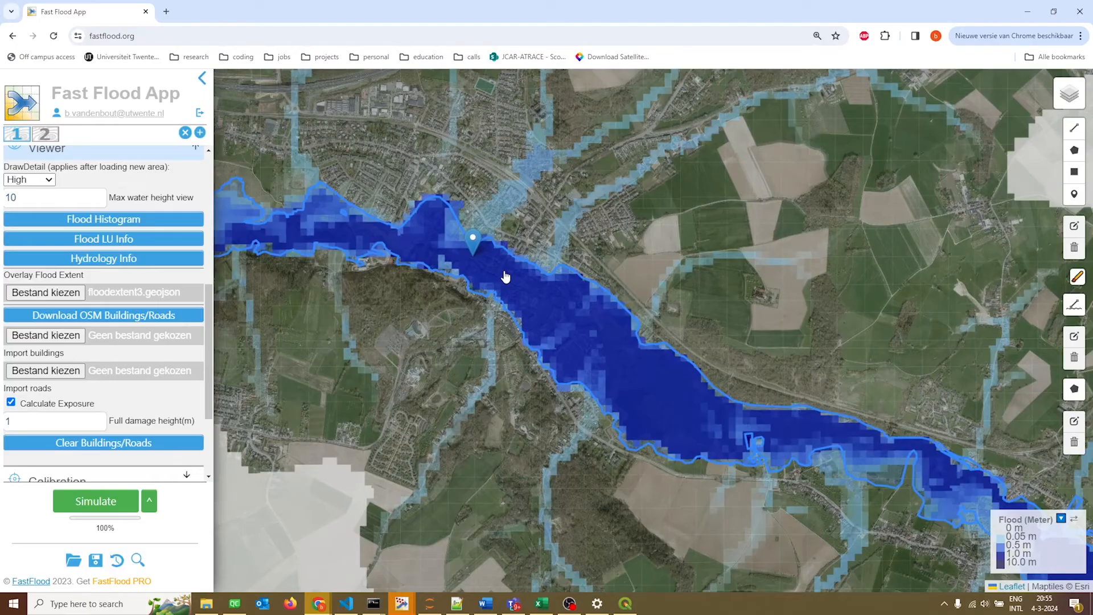
left_click_drag(357, 269, 520, 351)
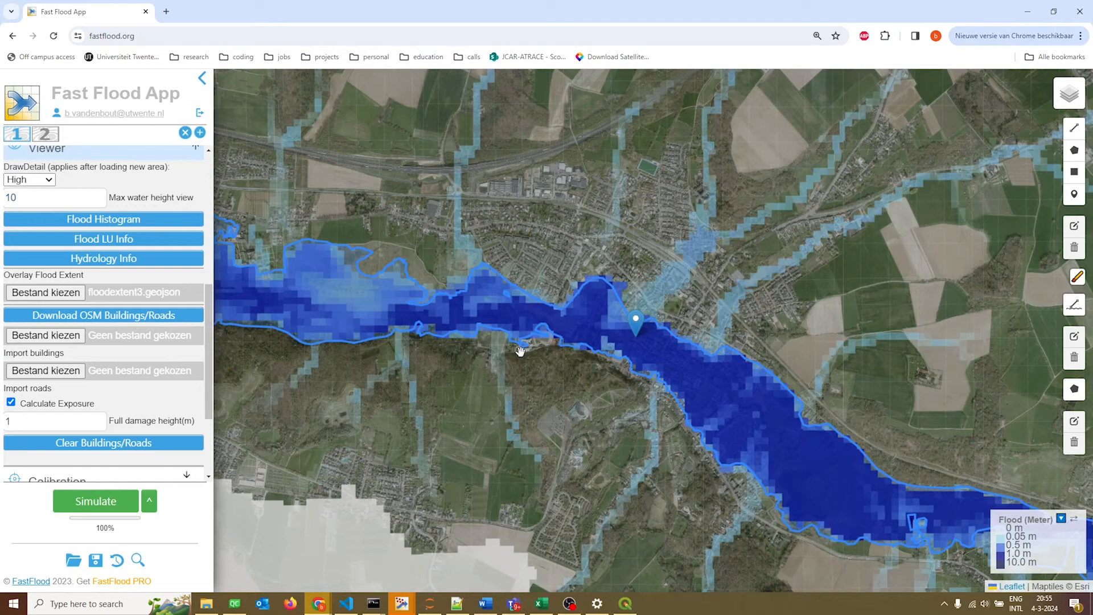
left_click(569, 603)
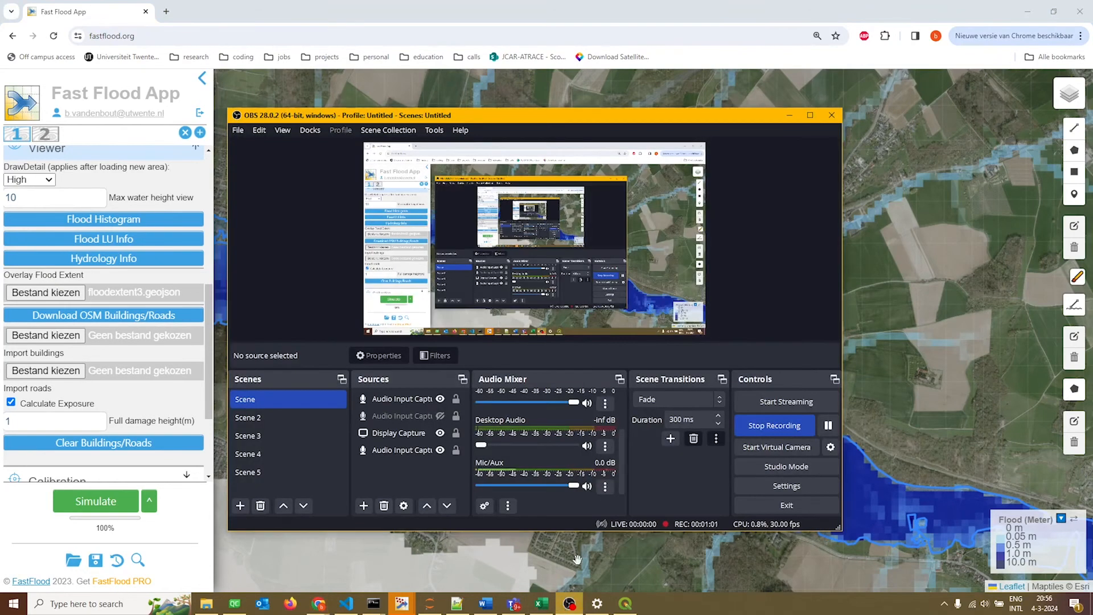
left_click(783, 427)
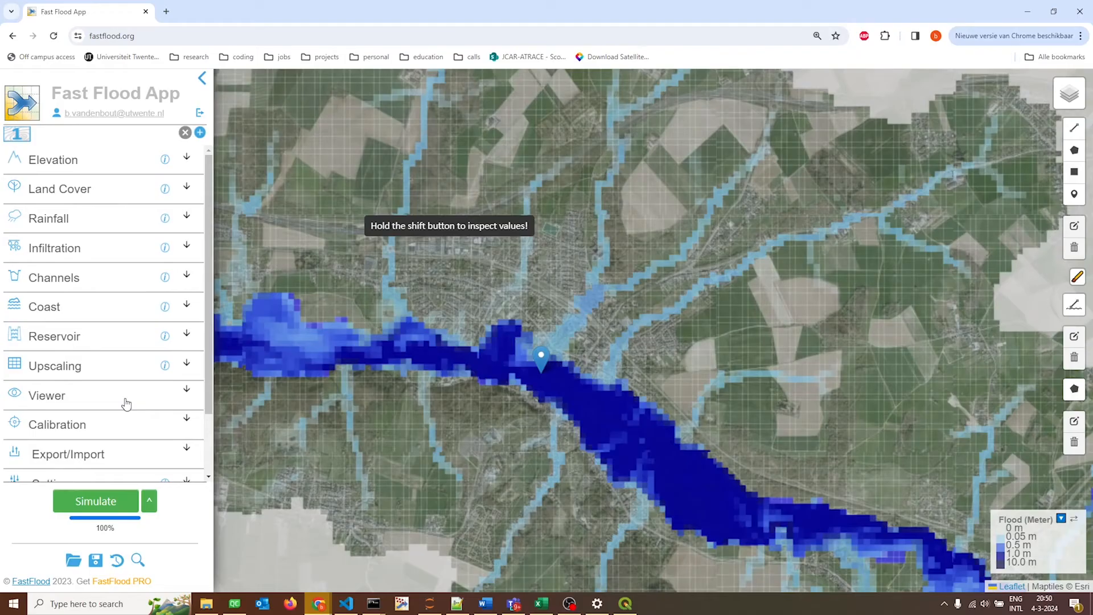
Download a design storm as rainfall input with a 10-year return period and a 12-hour duration, averaged spatially.
left_click(101, 221)
scroll(92, 319, "down", 2)
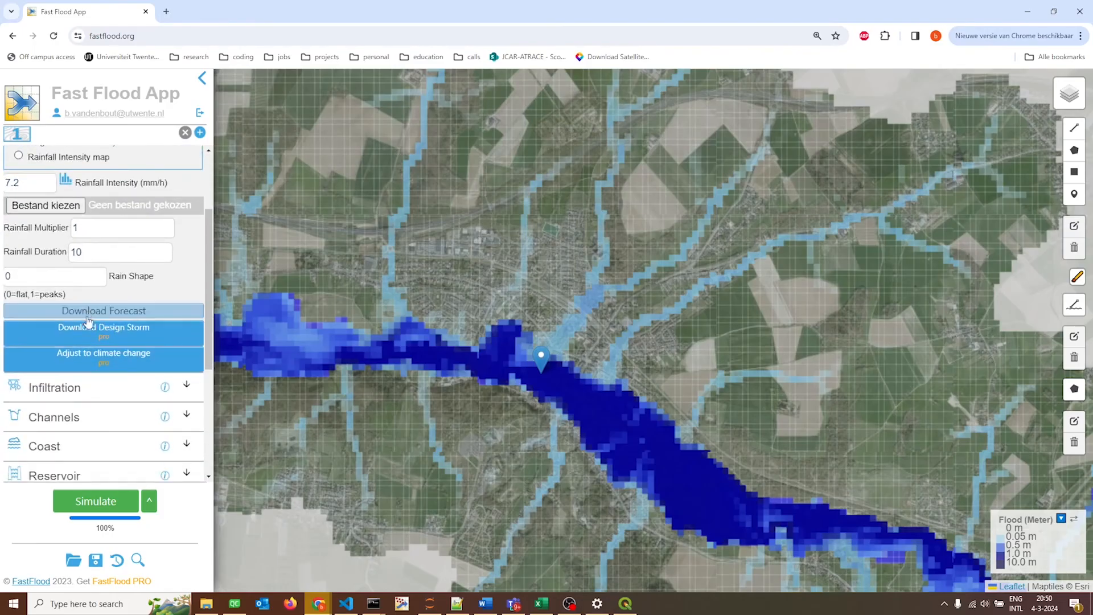
scroll(94, 351, "up", 1)
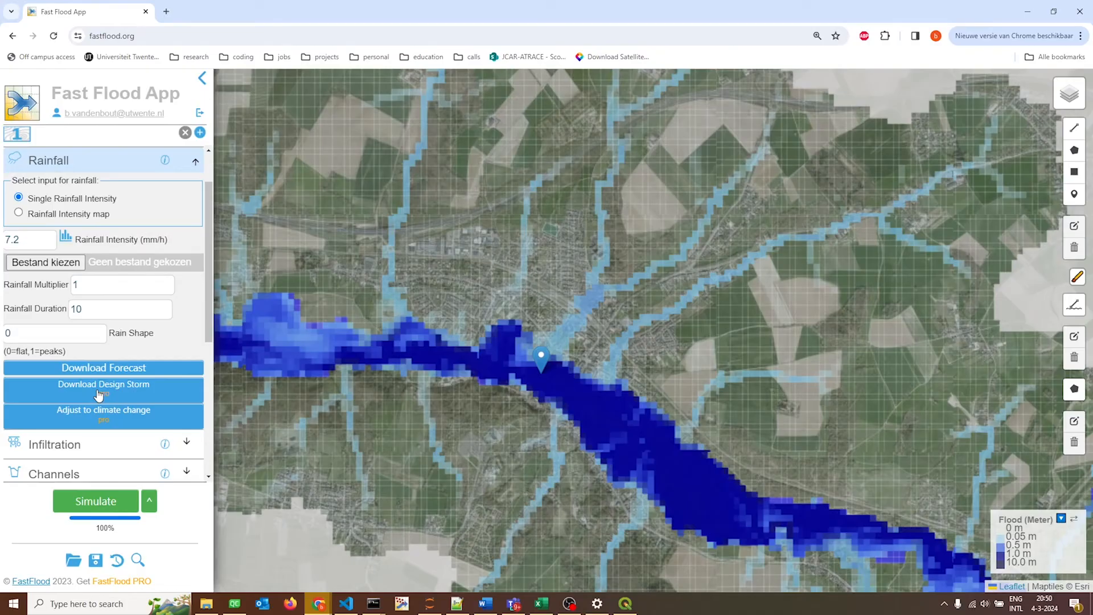
left_click(99, 390)
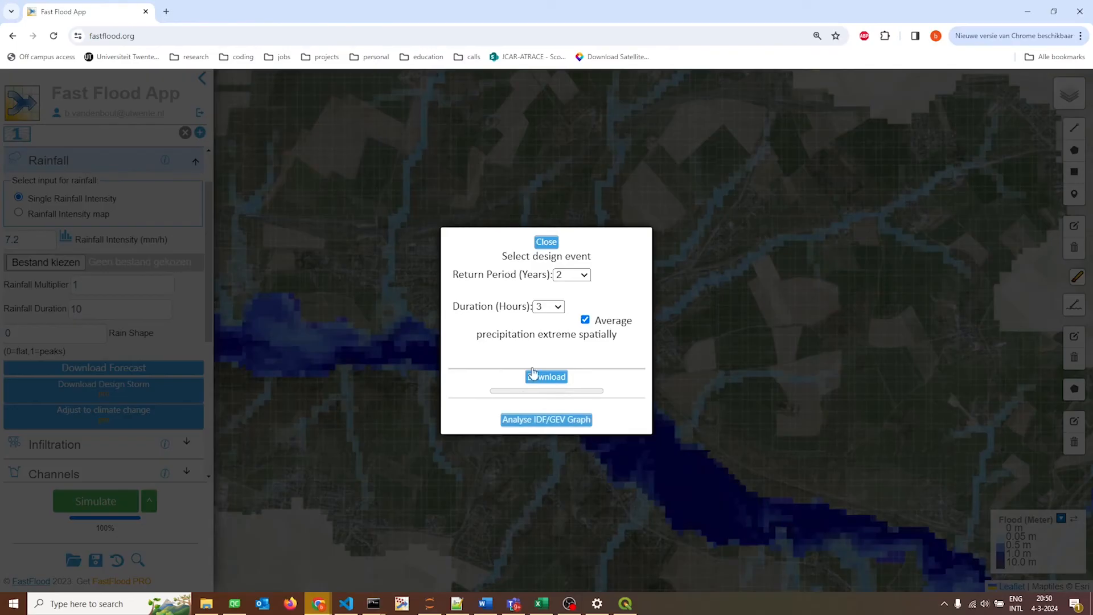
left_click(566, 278)
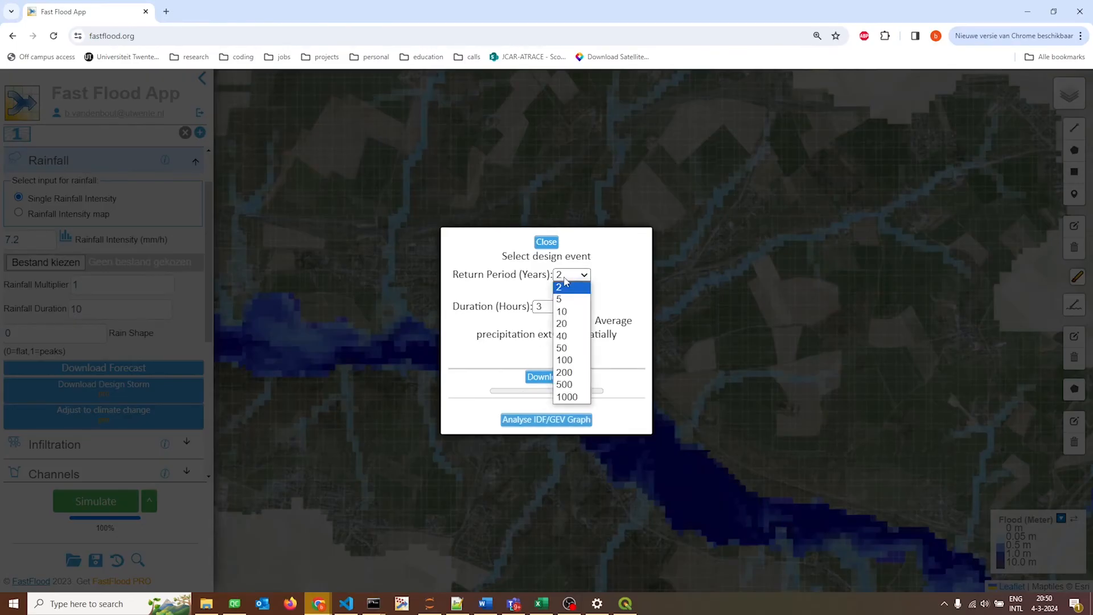
left_click(562, 310)
left_click(548, 307)
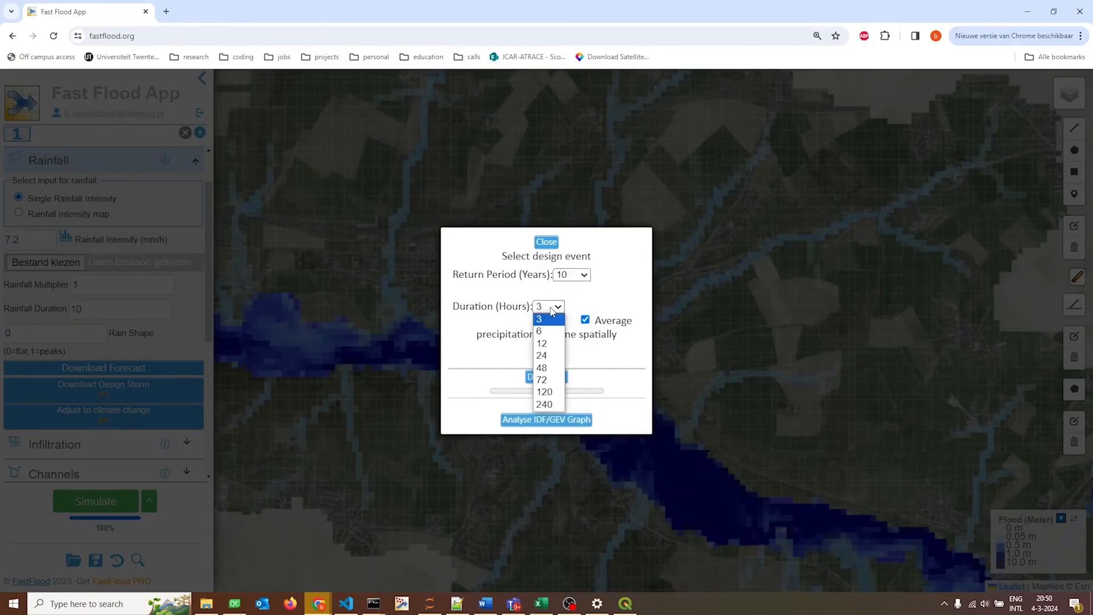
left_click(547, 343)
left_click(547, 378)
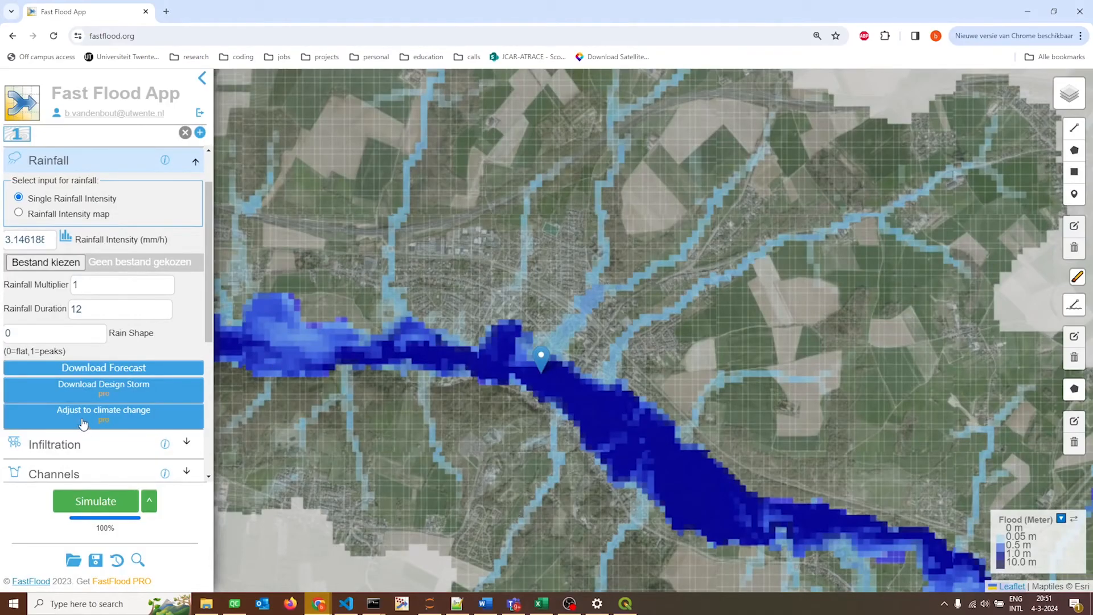
Open the climate change adjustment for extreme rainfall and look through the available climate scenarios.
left_click(107, 423)
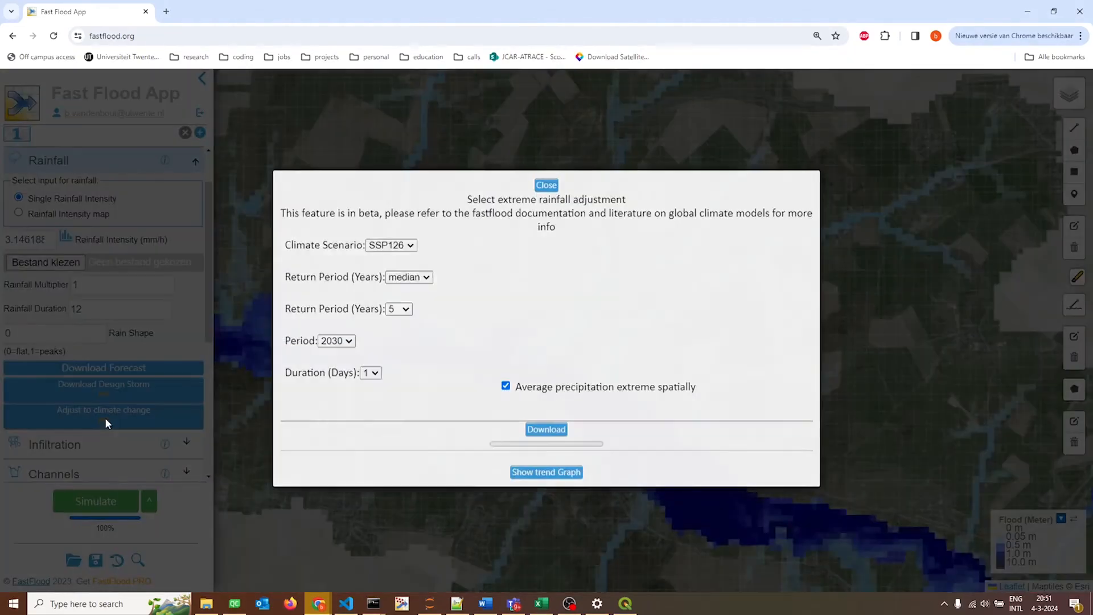
left_click(409, 247)
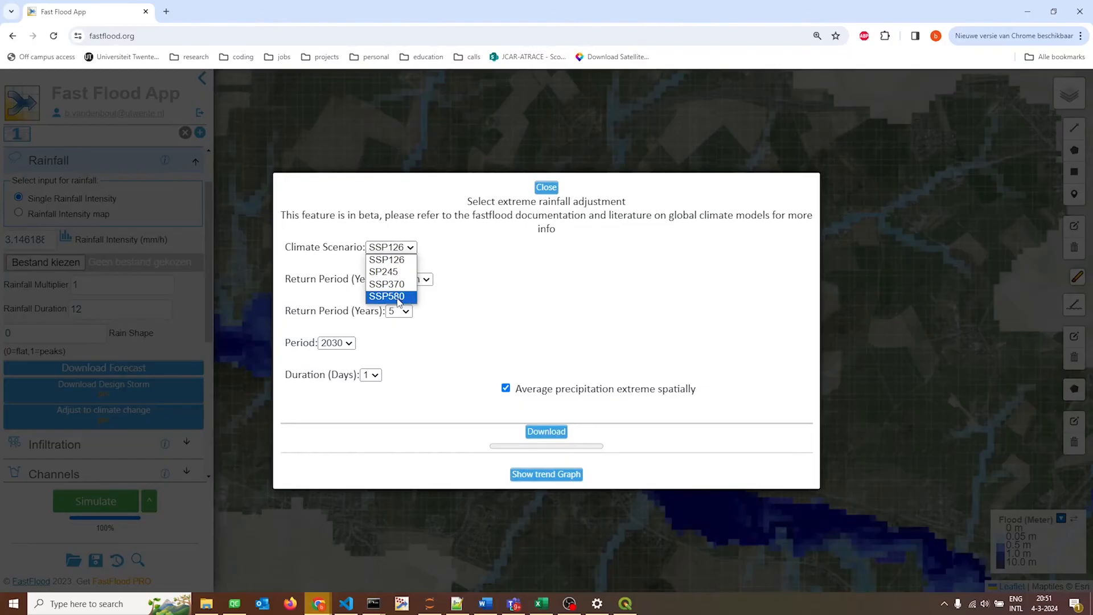
left_click(420, 229)
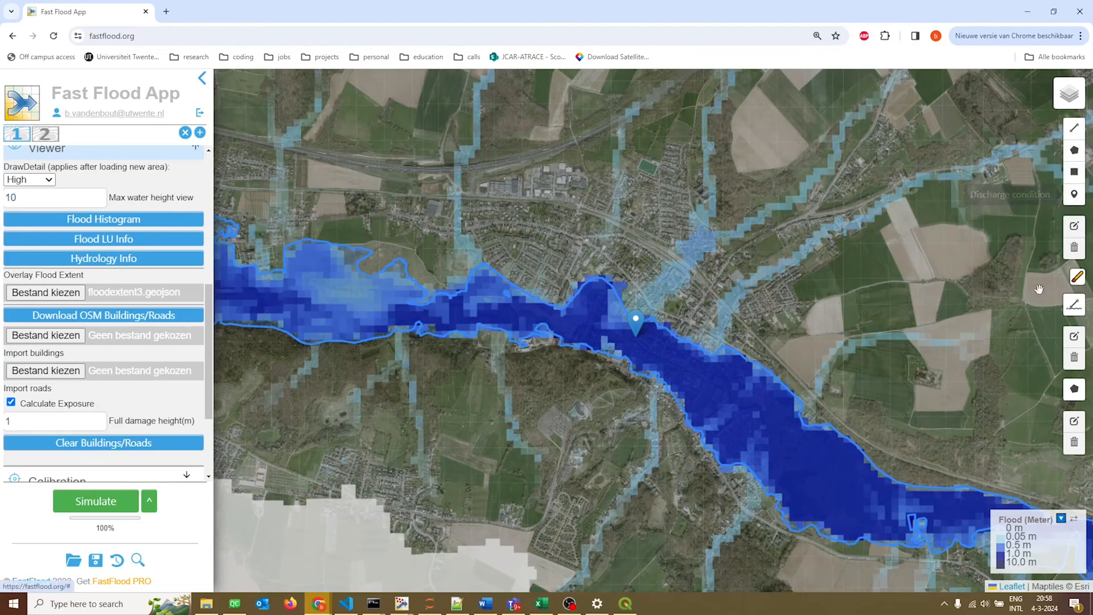
Draw a barrier line about 580 m long through the flooded zone south of the residential area, just west of the marker.
mouse_move(1078, 279)
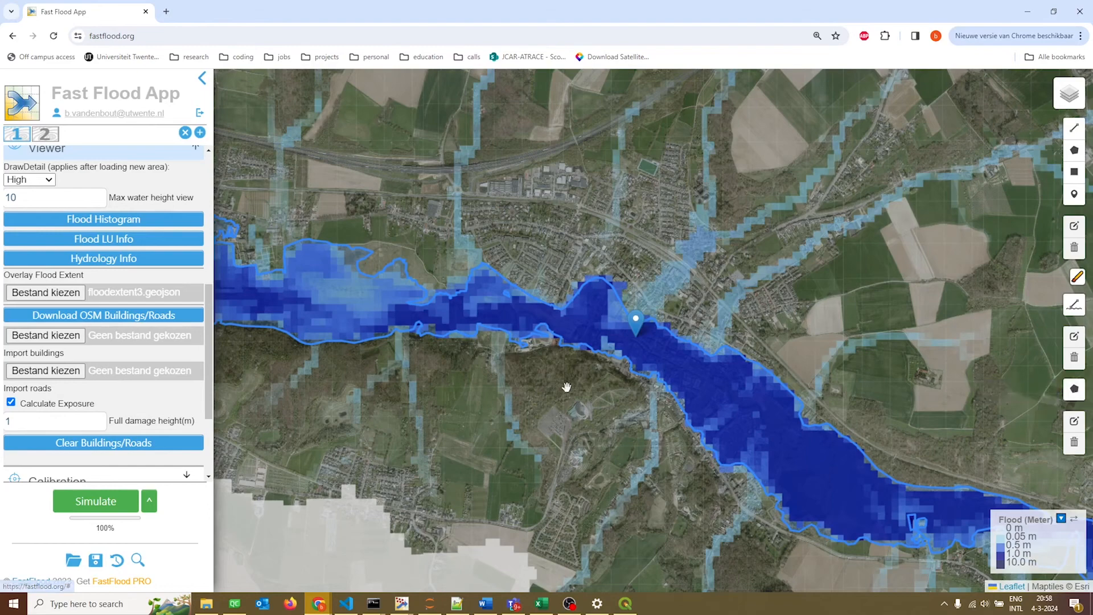
scroll(566, 382, "up", 1)
left_click_drag(634, 435, 783, 589)
left_click(1075, 130)
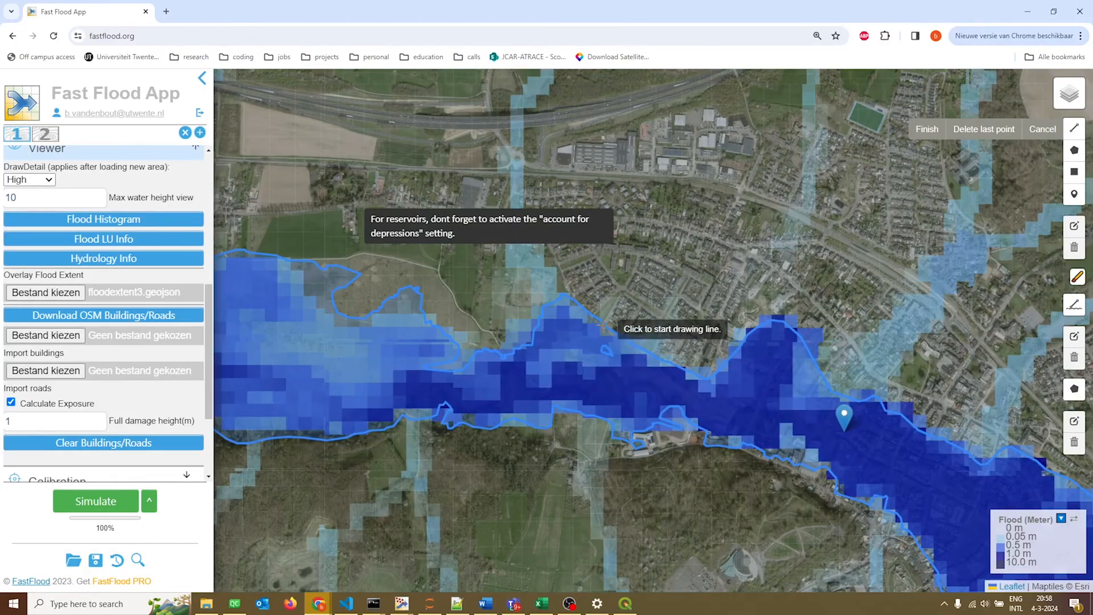
left_click(600, 310)
left_click(600, 337)
left_click(602, 359)
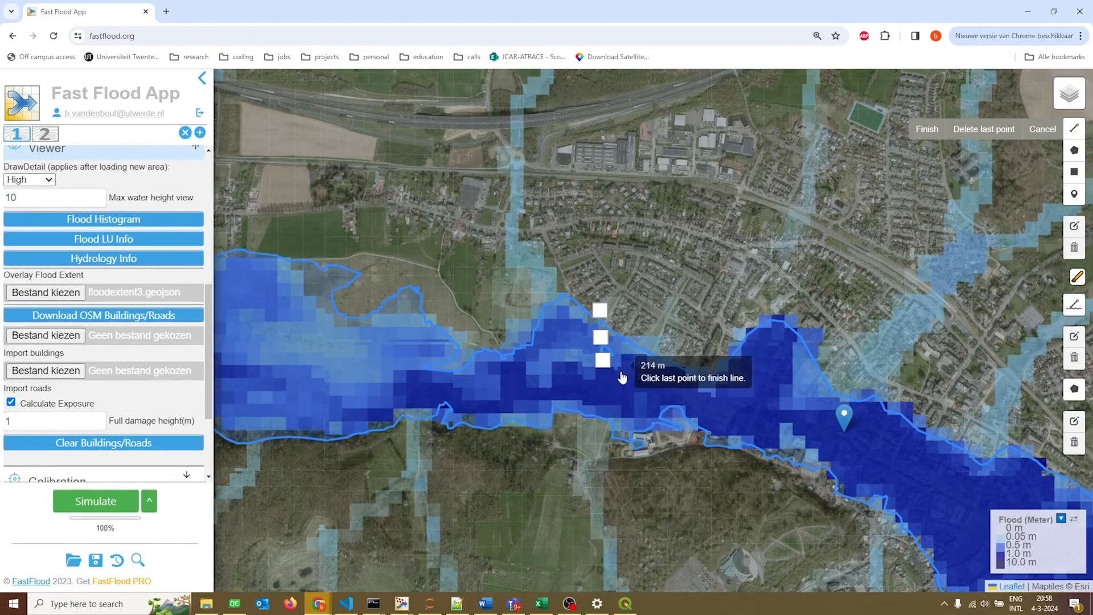
left_click(622, 372)
left_click(649, 380)
left_click(686, 392)
left_click(704, 392)
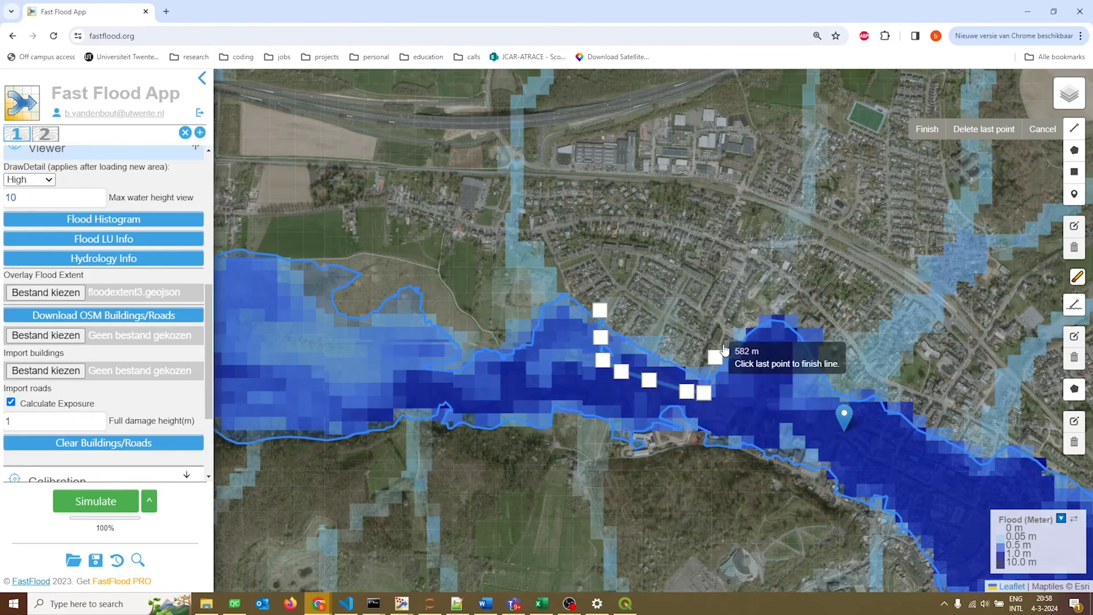
left_click(927, 130)
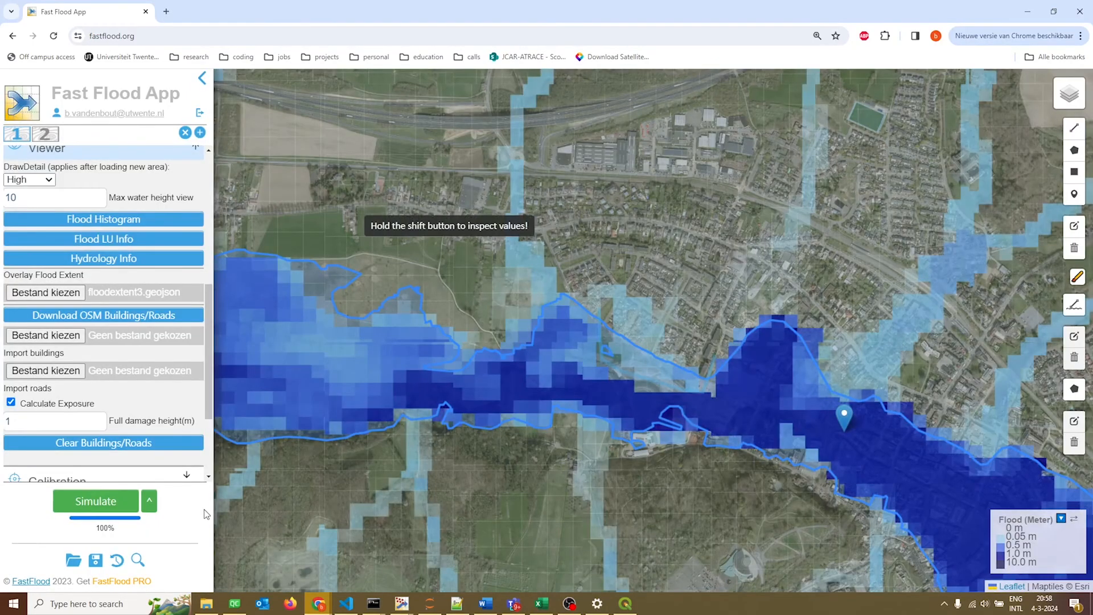
Review the drawn barrier's feature height, area and reservoir settings, and the flood around it.
left_click(637, 379)
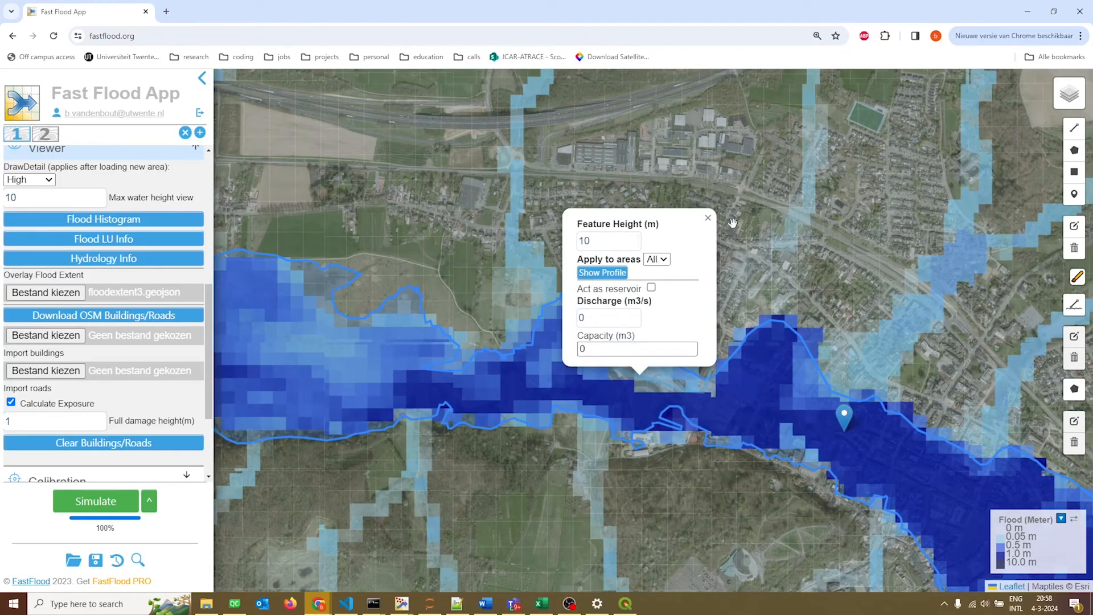
left_click(707, 218)
left_click_drag(754, 232, 614, 220)
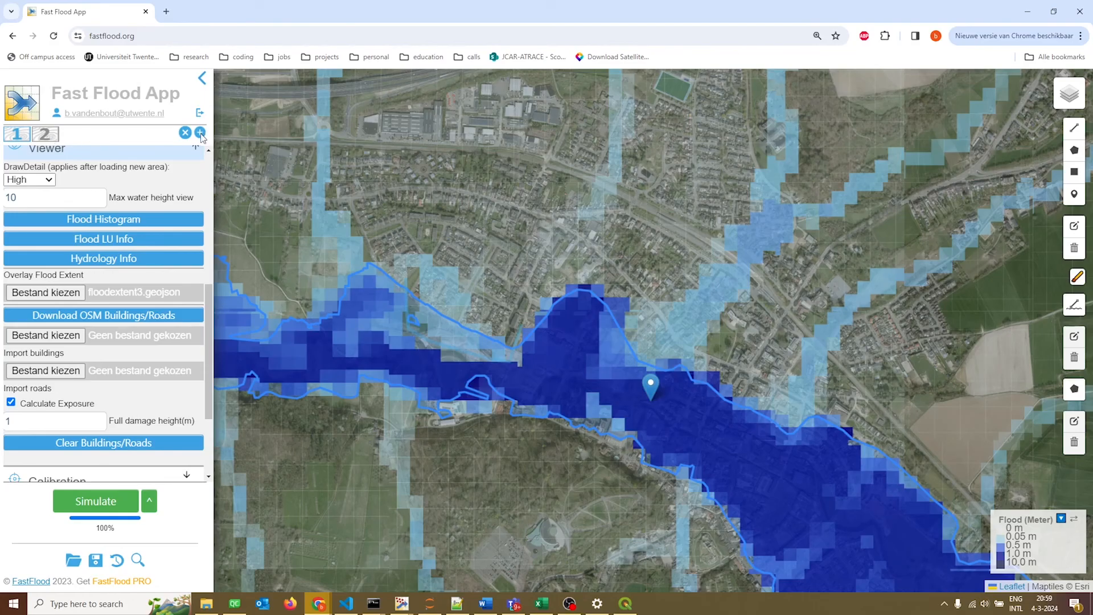
Load dem5m_valkenburg.tif from the geul dataset's dem/dem5m folder as the elevation data for area 2.
left_click(46, 137)
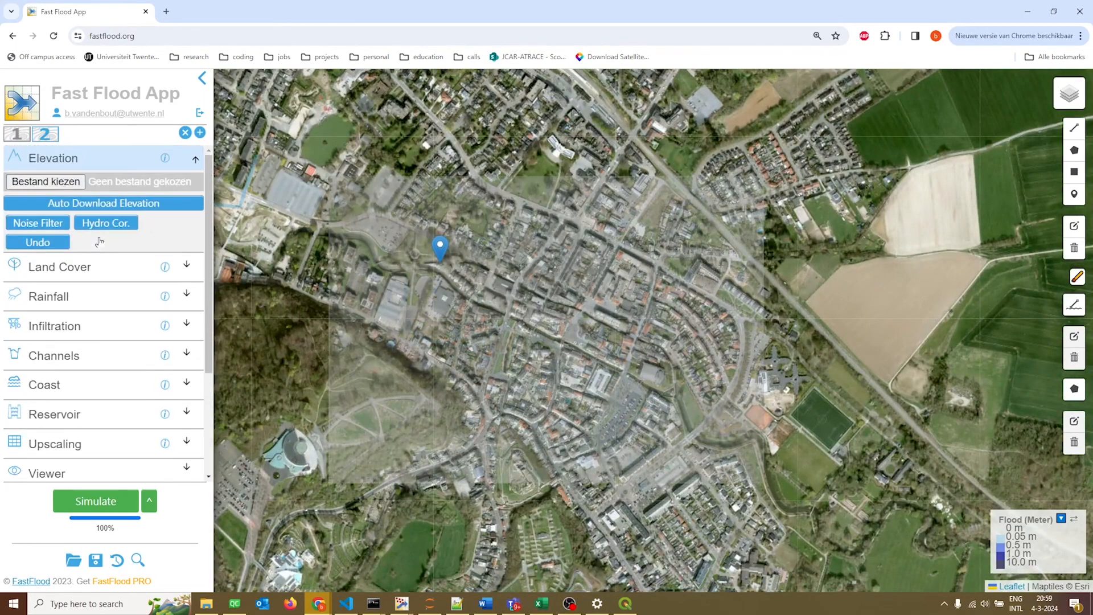
left_click(35, 182)
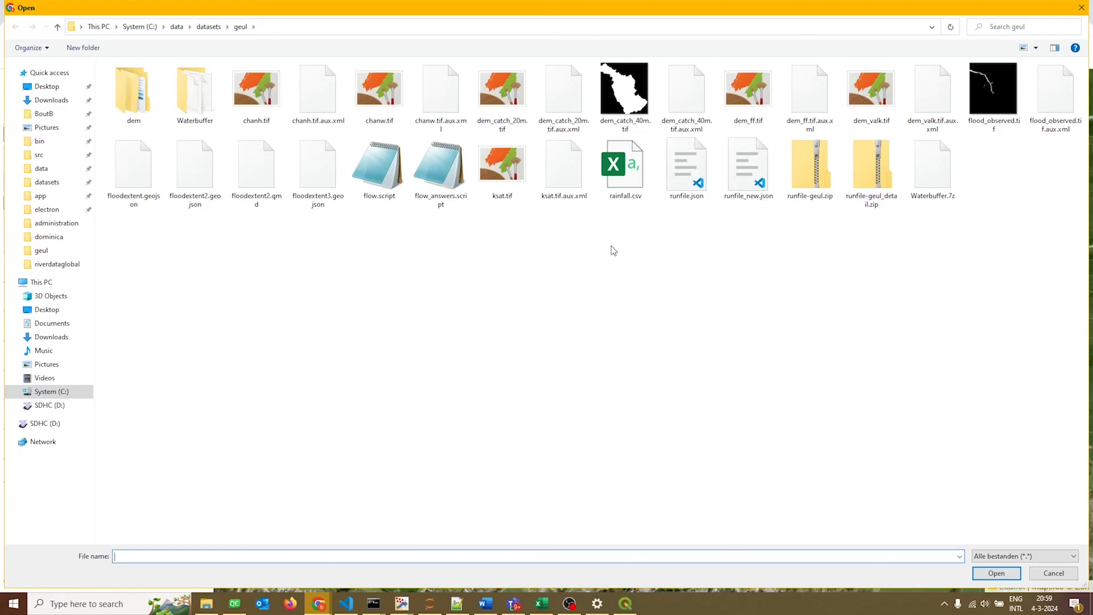
double_click(125, 100)
double_click(128, 81)
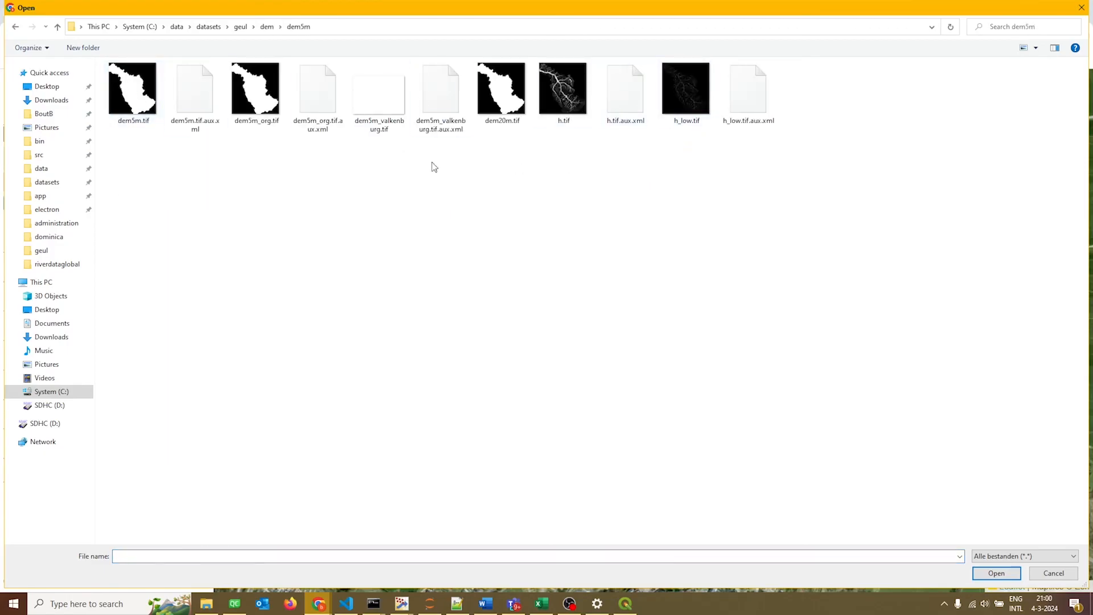
double_click(360, 127)
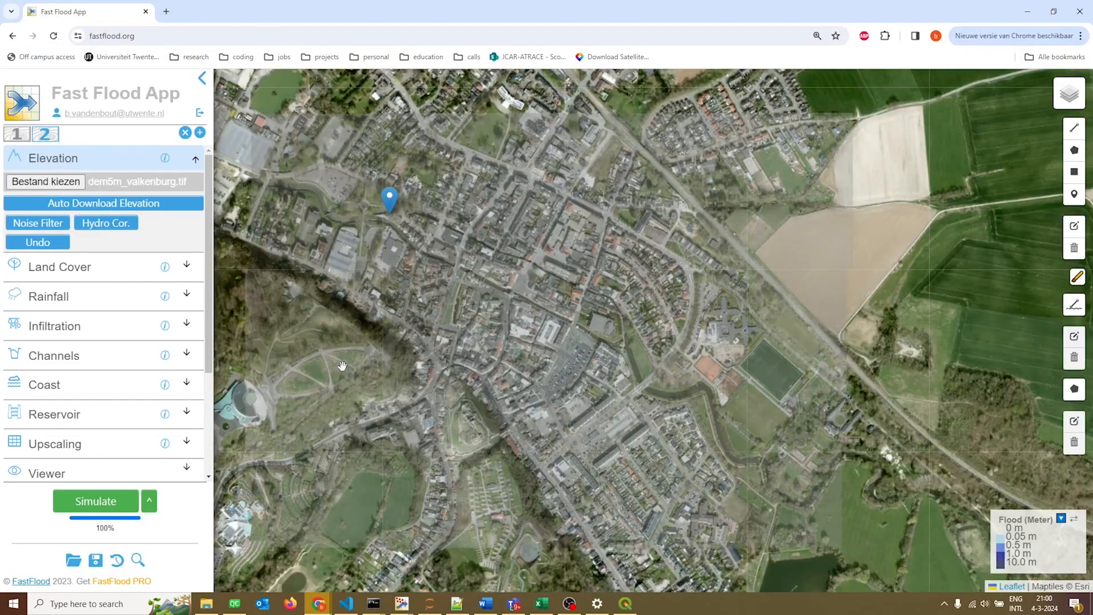
left_click_drag(342, 365, 356, 364)
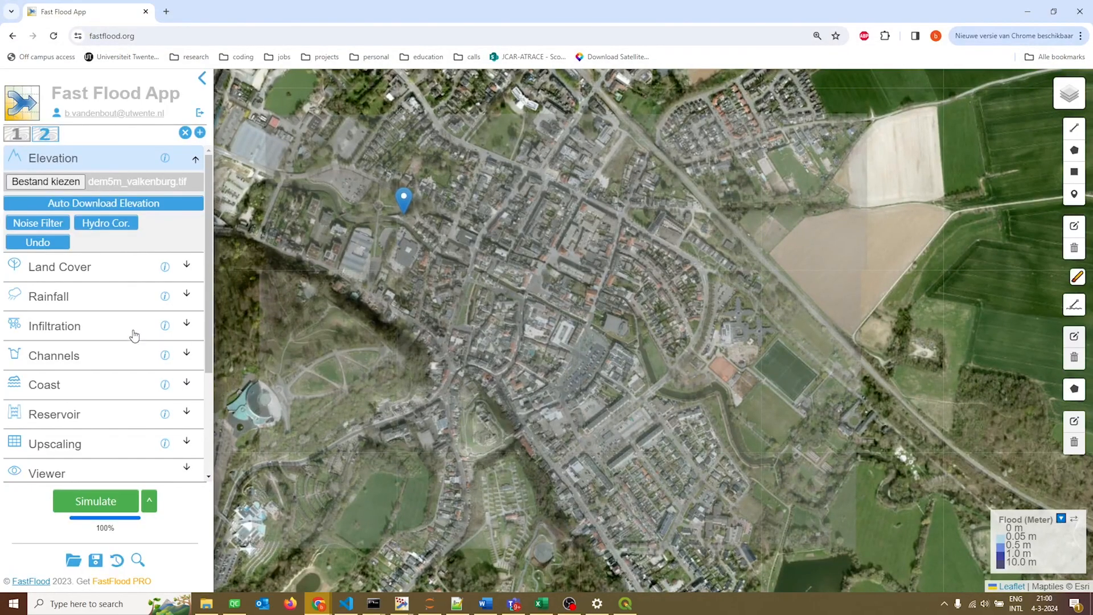
Enable upscaling for area 2 with input from other area 1, and run the simulation.
scroll(108, 333, "down", 1)
scroll(107, 333, "down", 3)
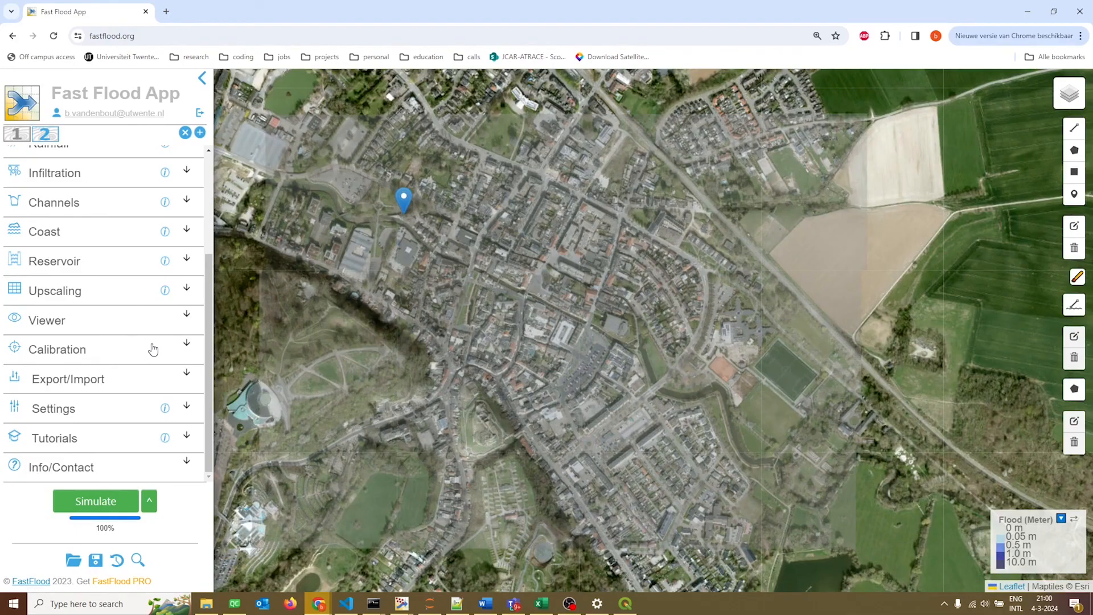
left_click(89, 294)
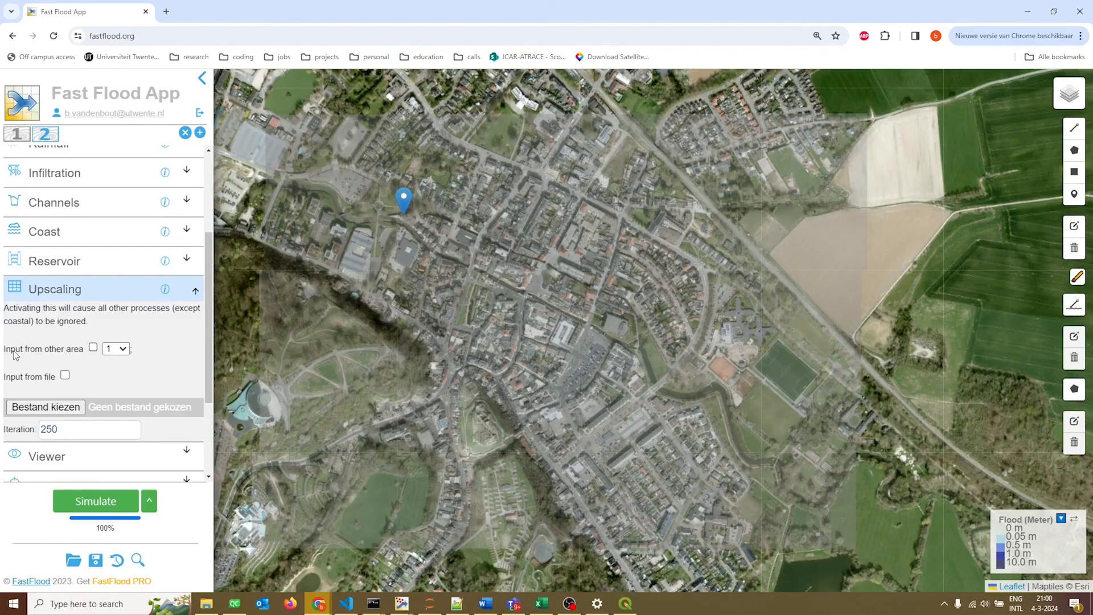
left_click(95, 348)
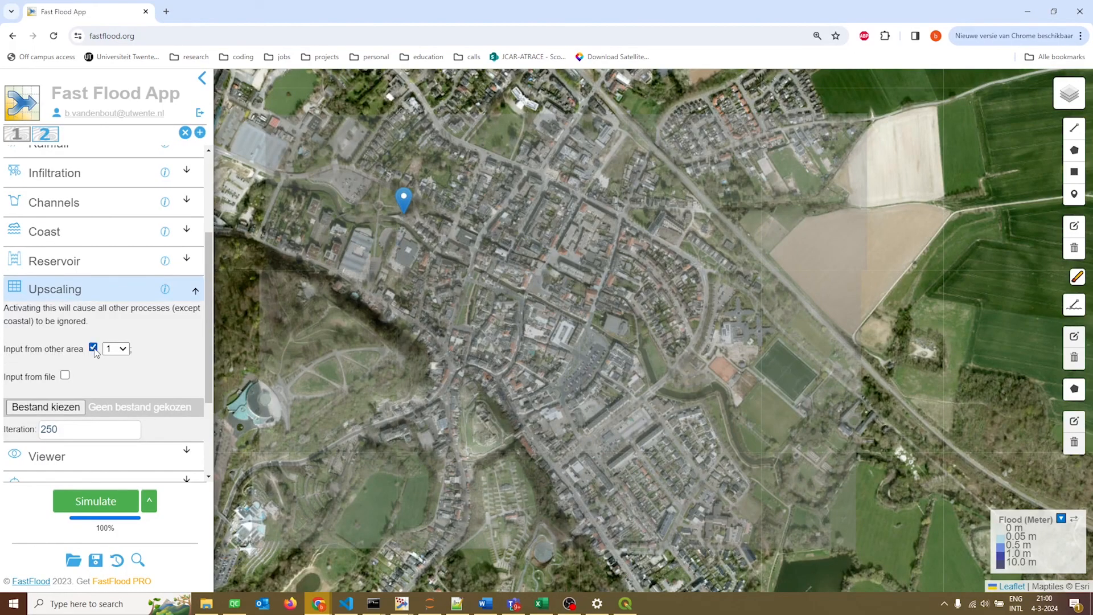
left_click(122, 349)
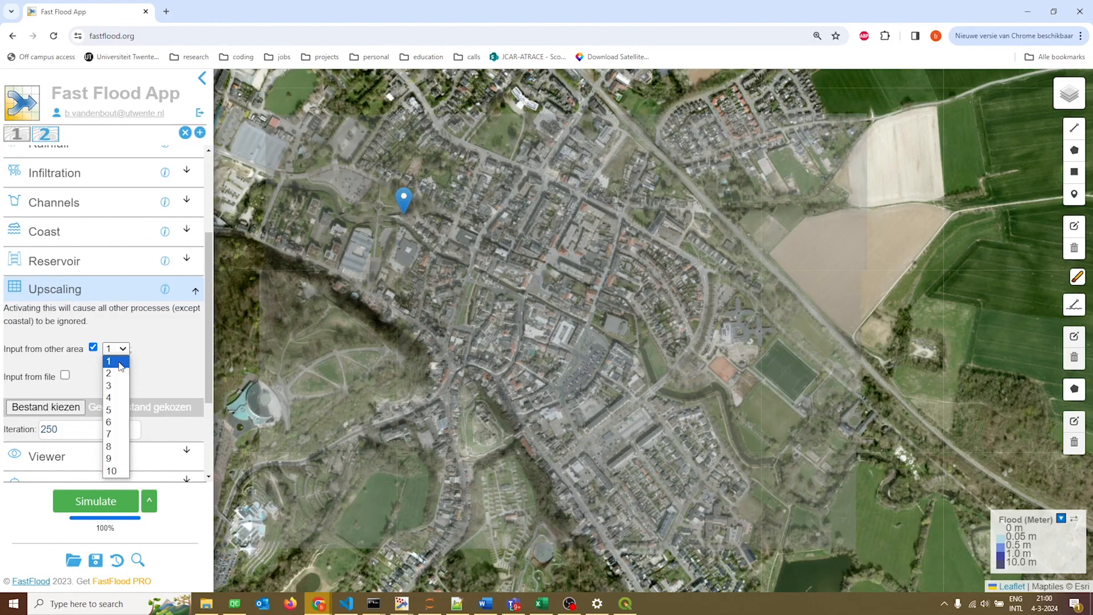
left_click(114, 362)
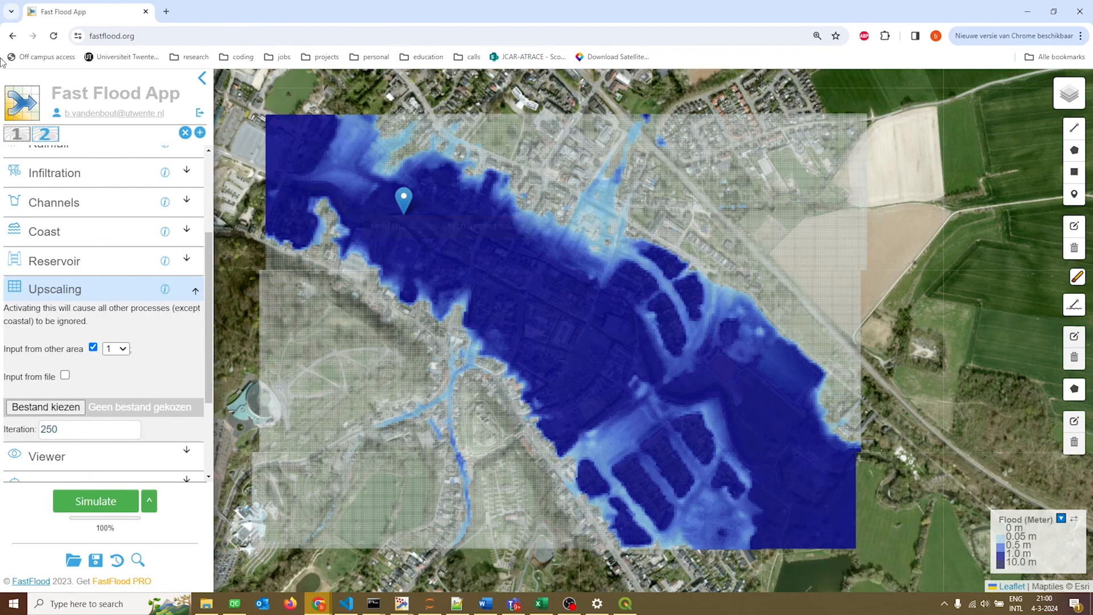
Compare the flood maps of area 1 and area 2, and open the FastFlood website.
left_click(19, 135)
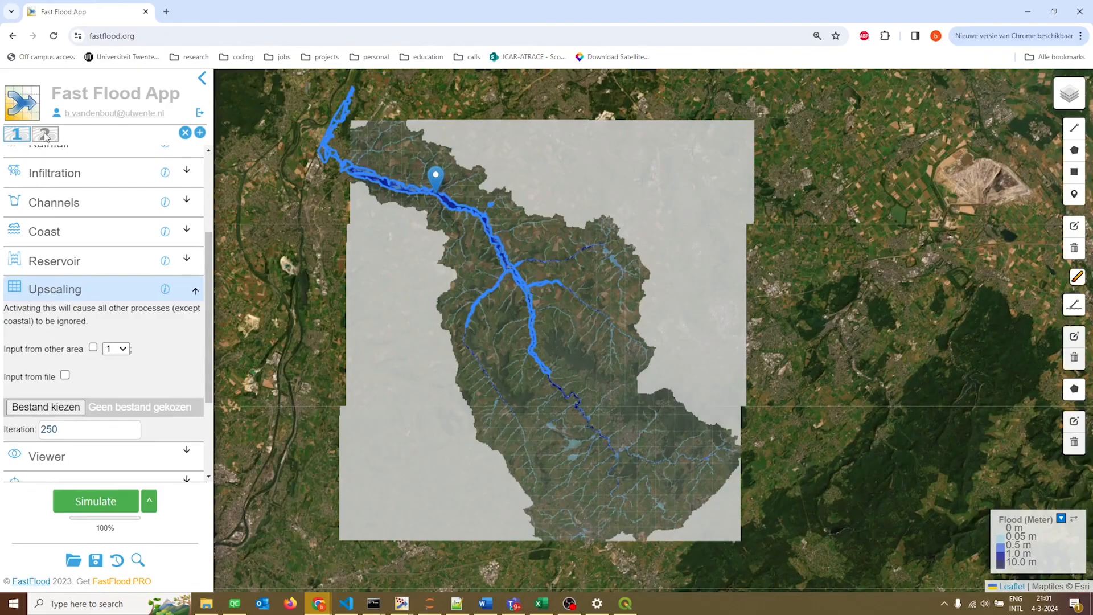
left_click(45, 135)
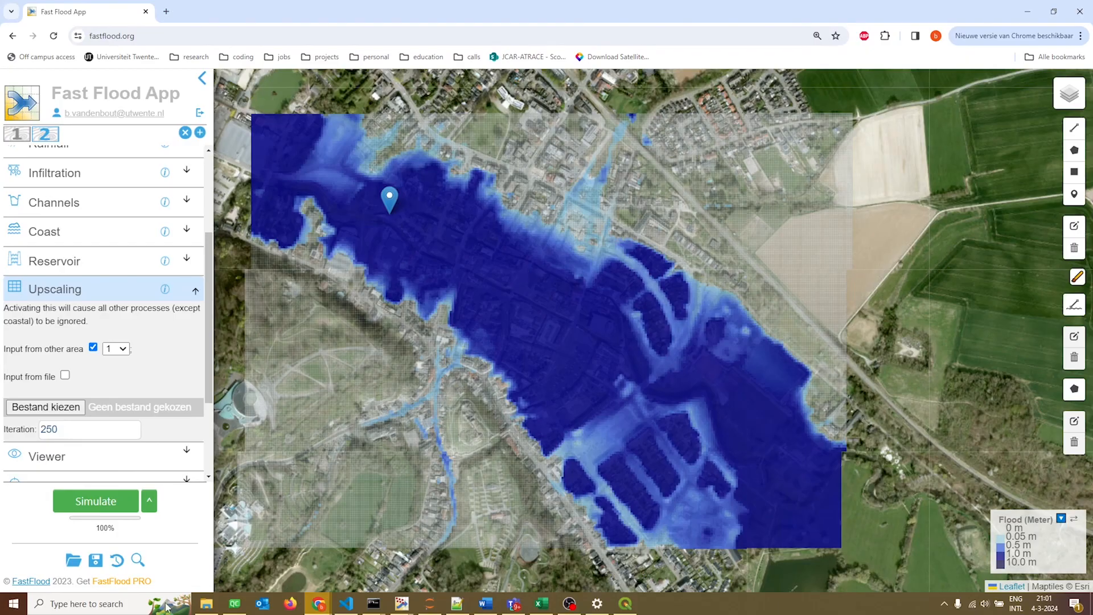
left_click(29, 582)
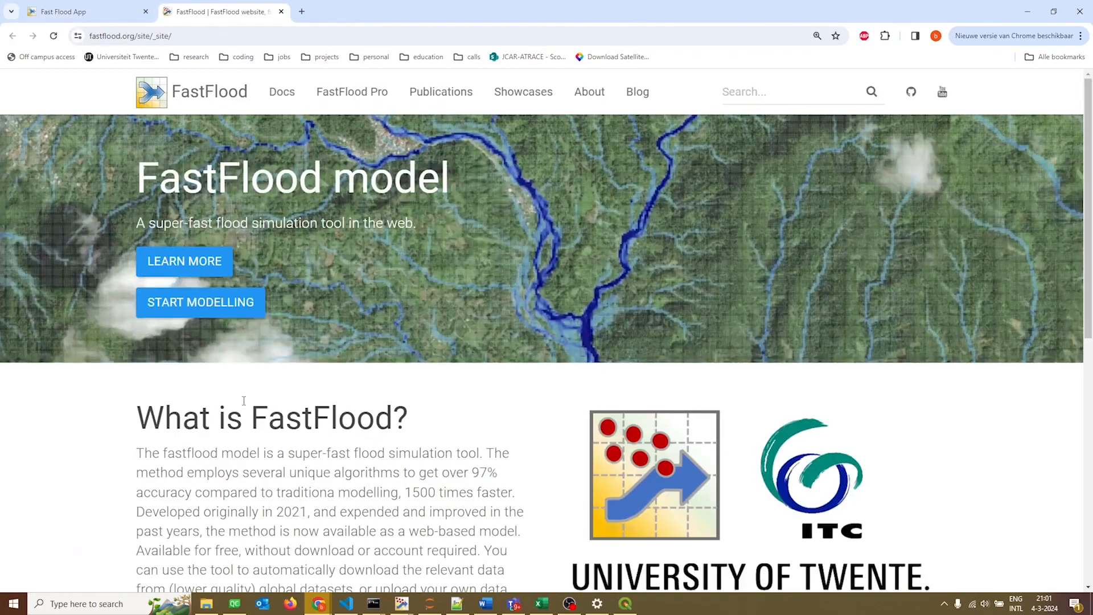